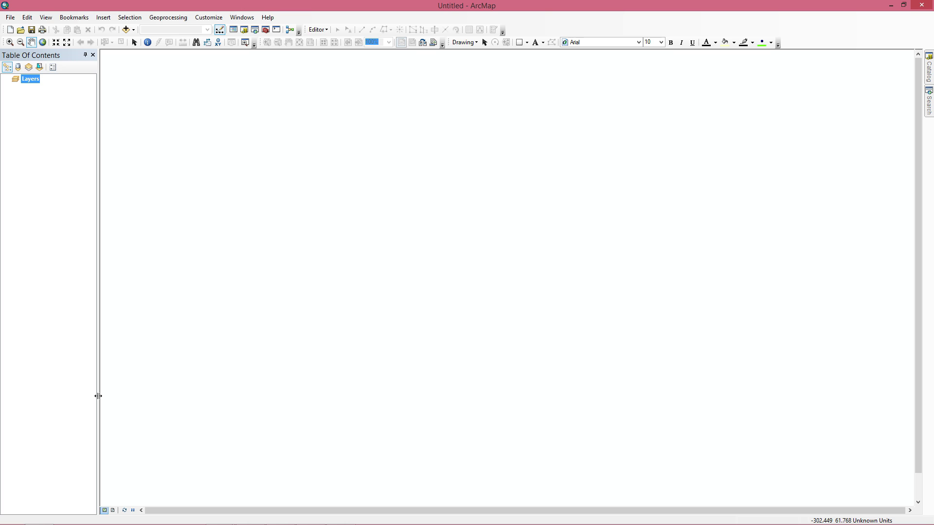
Start Save As and browse from ESRIPress into the GIST 10-1\GIST1 folder
click(12, 18)
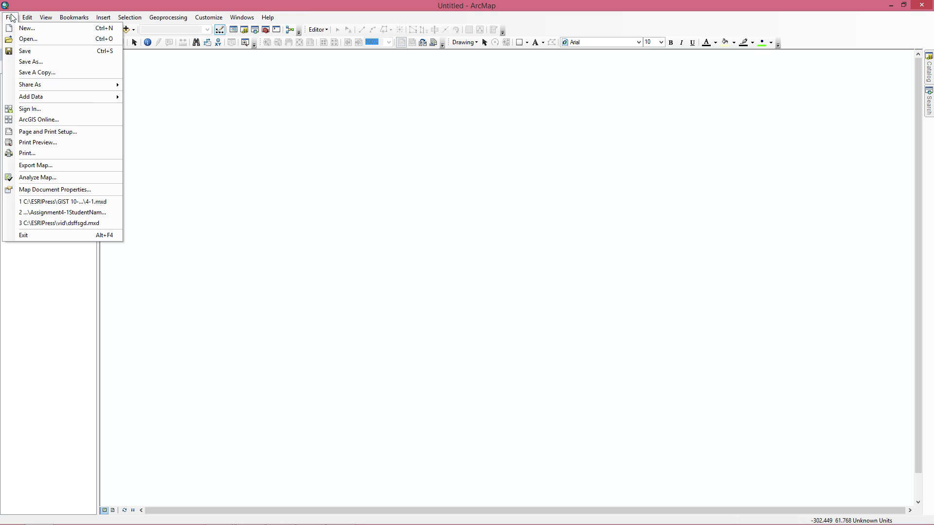
click(72, 62)
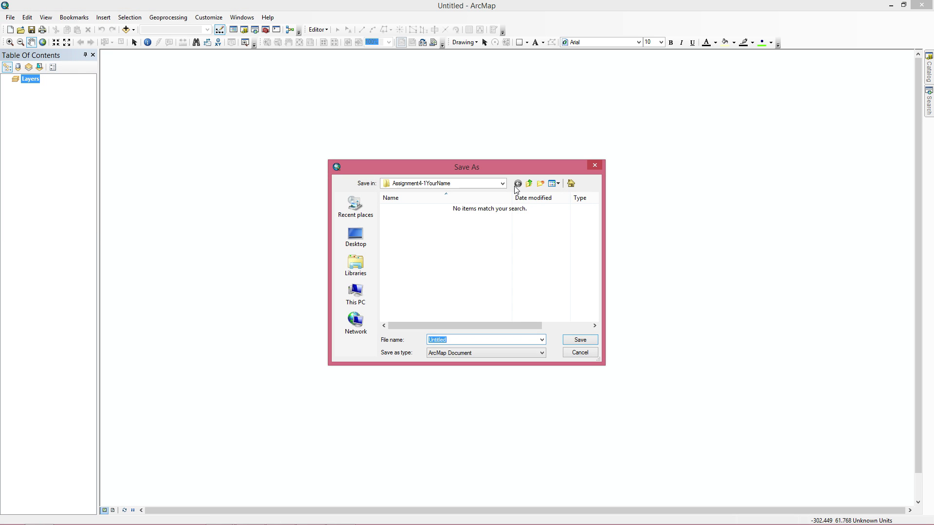
click(501, 184)
scroll(482, 219, up, 3)
click(471, 208)
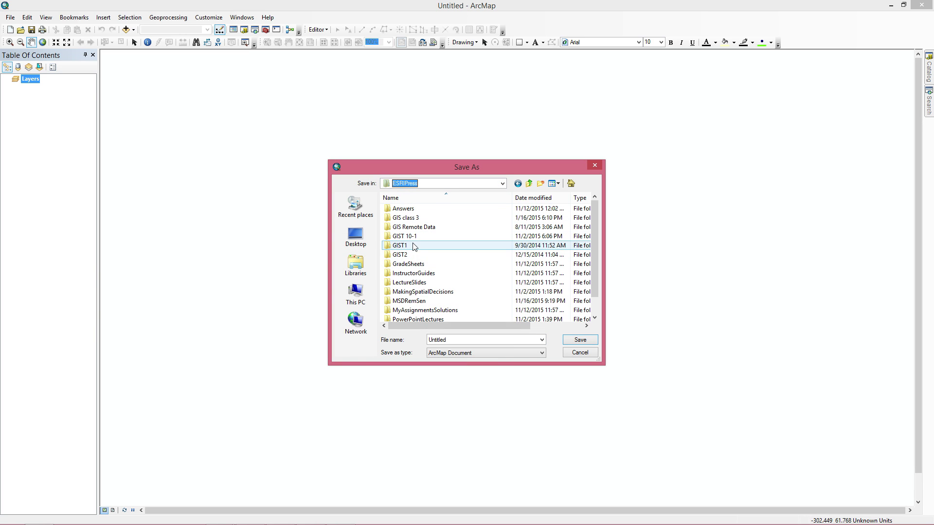
double_click(452, 238)
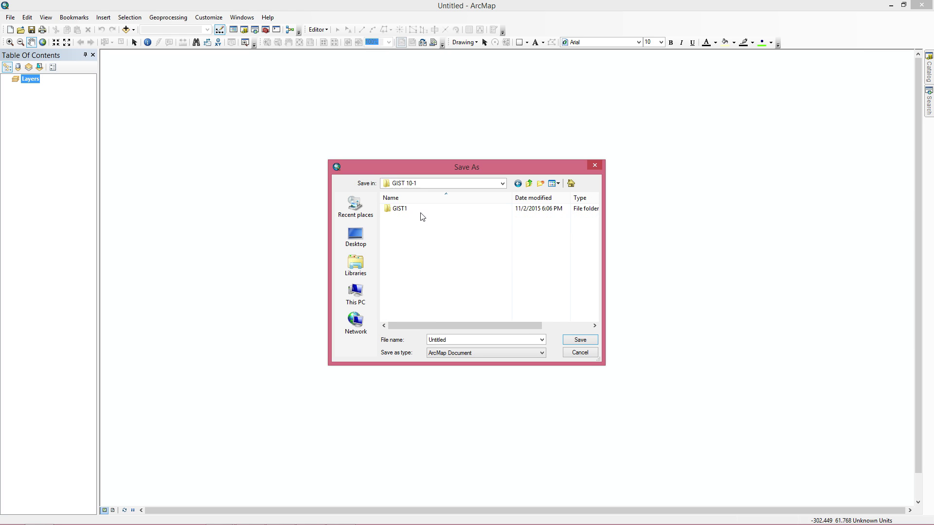
click(394, 209)
double_click(394, 209)
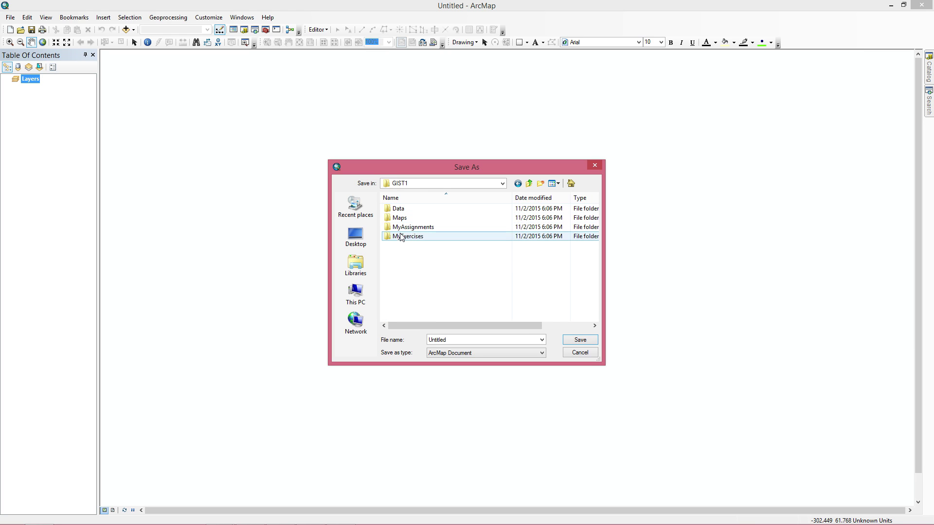
Save the document as 4-1 in MyAssignments\Chapter4\Assignment4-1YourName
double_click(404, 227)
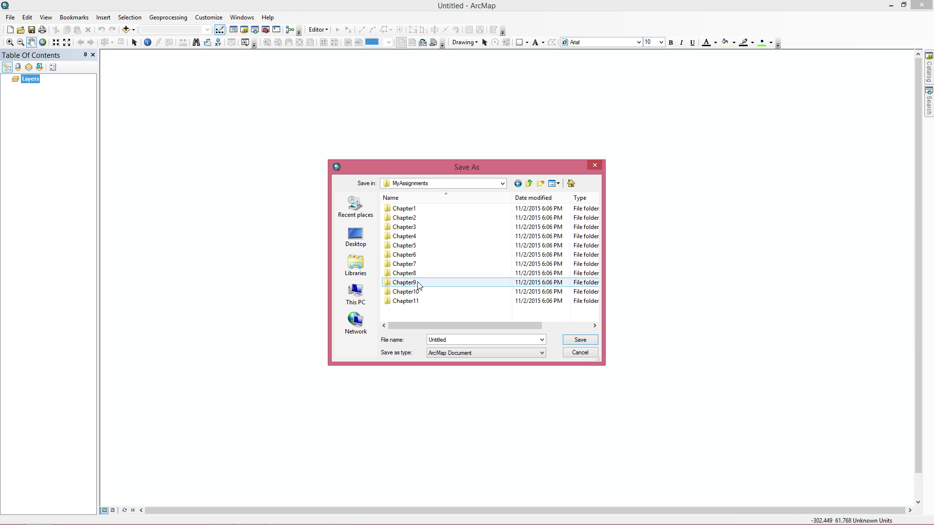
double_click(416, 237)
double_click(442, 212)
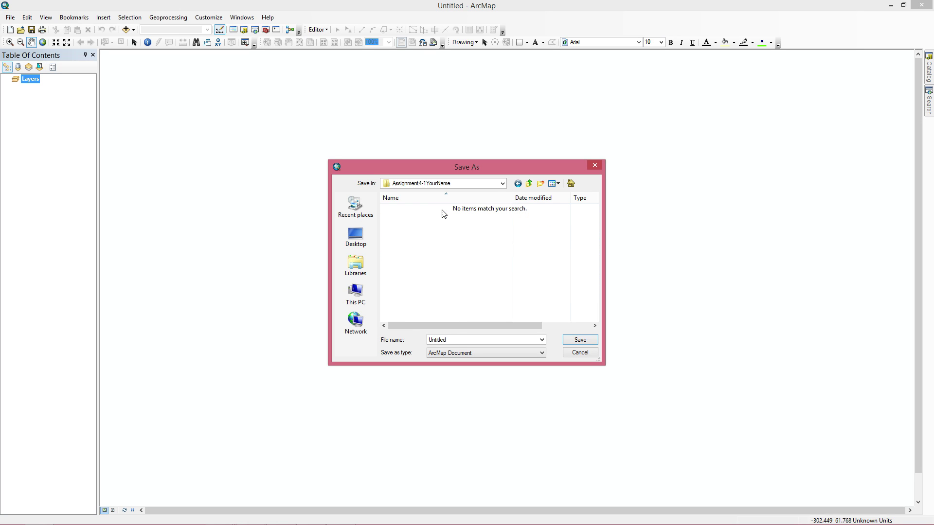
double_click(449, 339)
text(4-1)
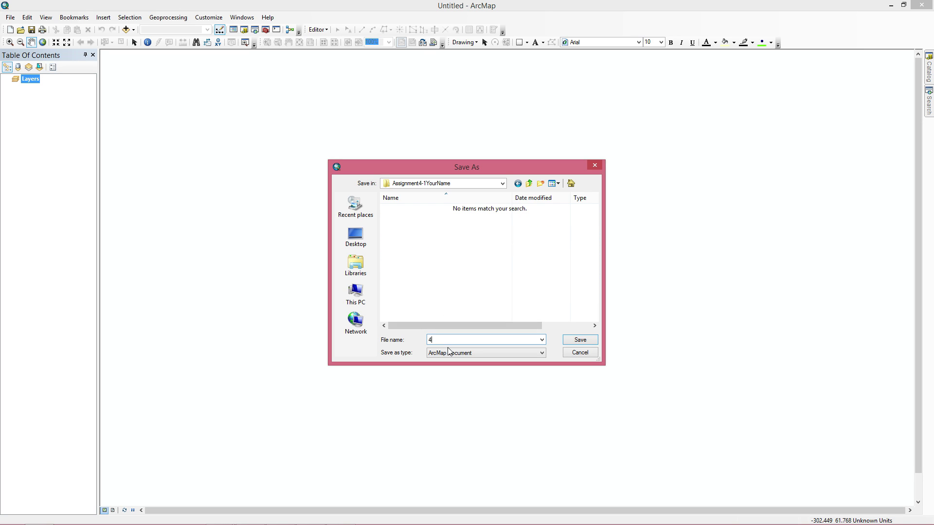
click(574, 340)
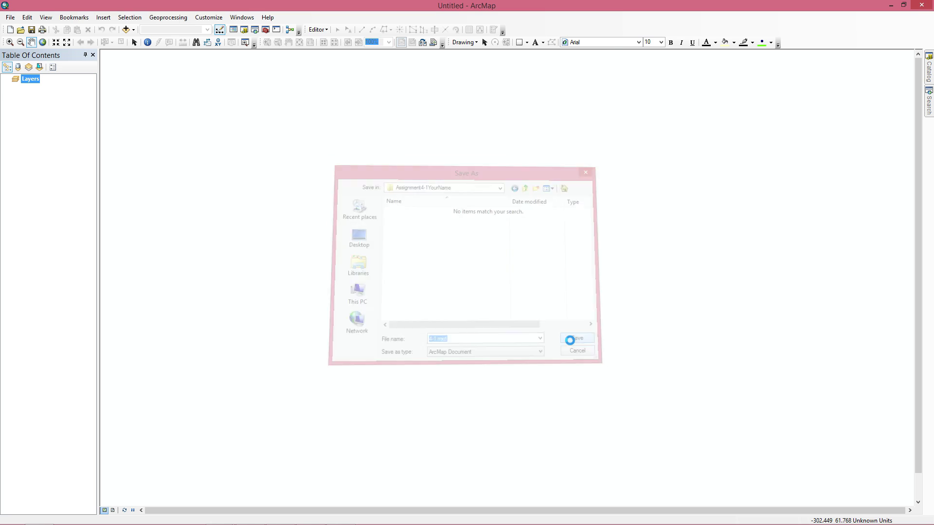
Enable 'Store relative pathnames to data sources' in the Map Document Properties
click(9, 17)
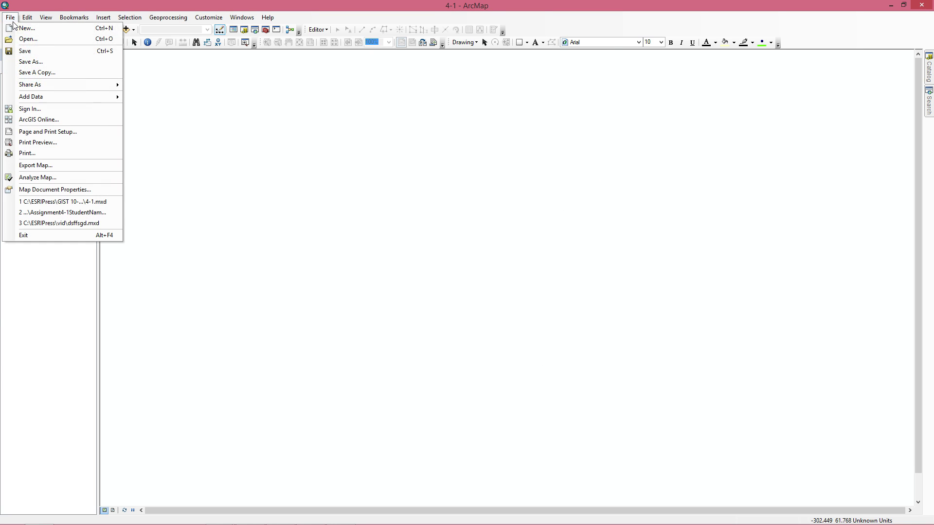
click(69, 189)
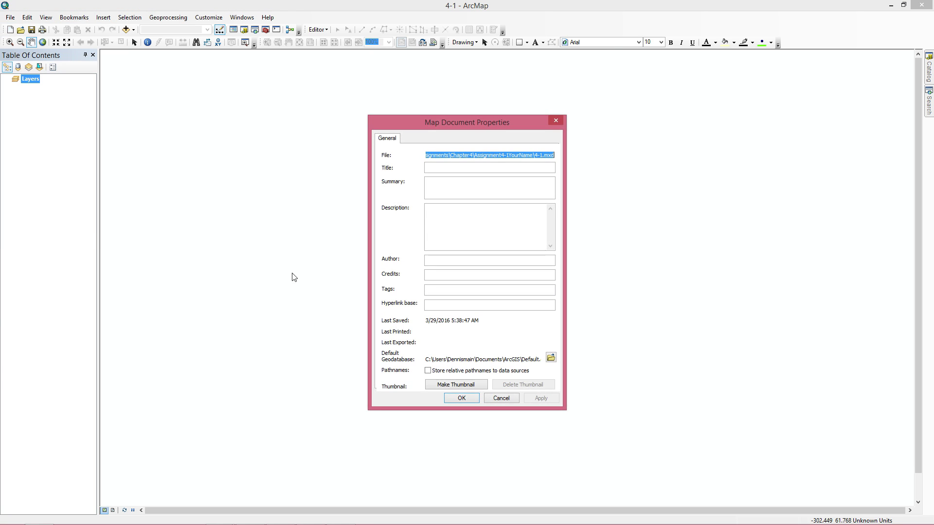
click(486, 374)
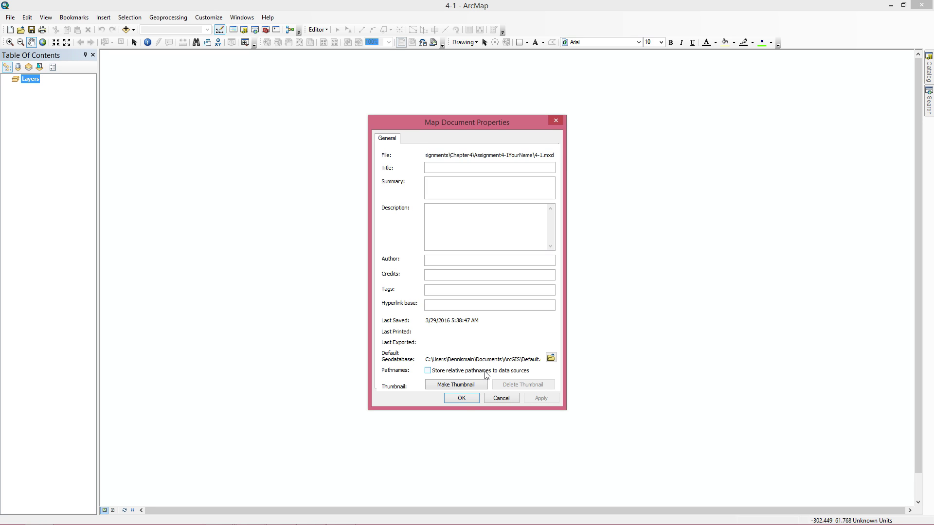
click(462, 398)
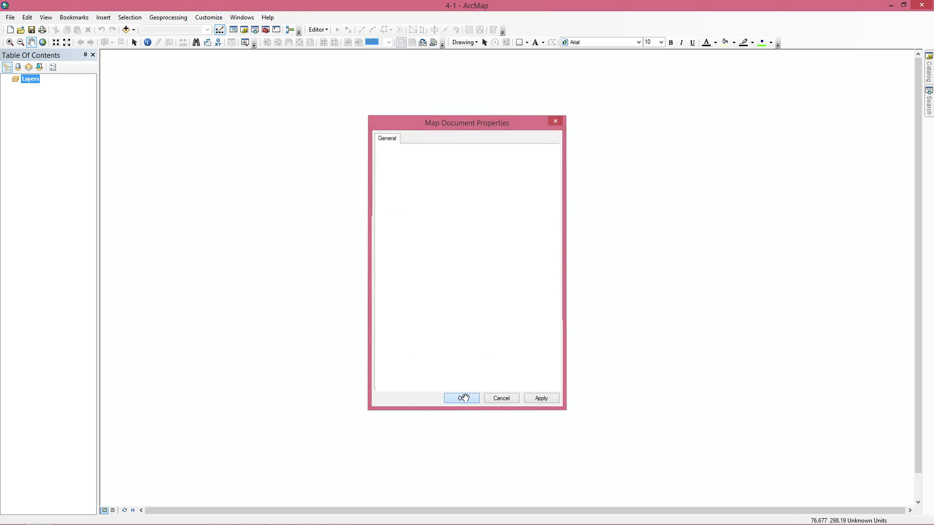
Give the Layers data frame NAD 1983 (2011) StatePlane Pennsylvania South FIPS 3702 (US Feet)
right_click(36, 83)
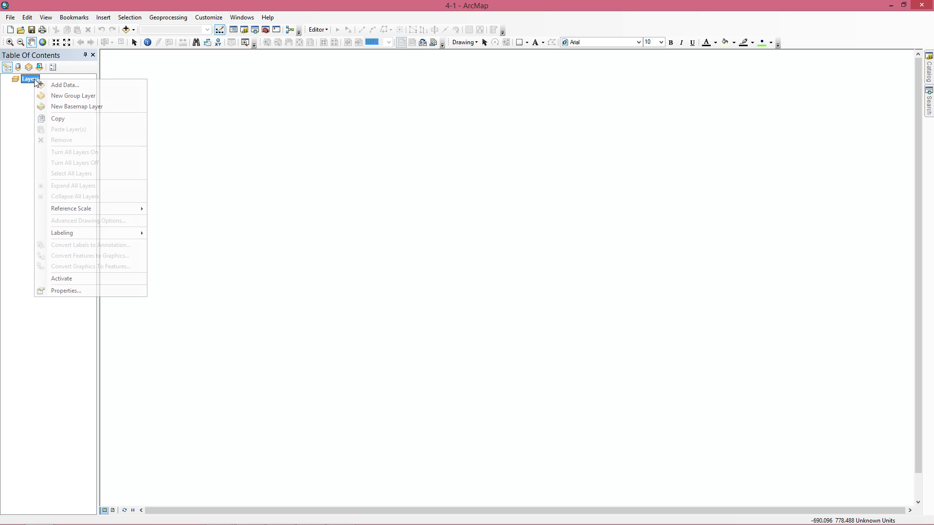
click(77, 291)
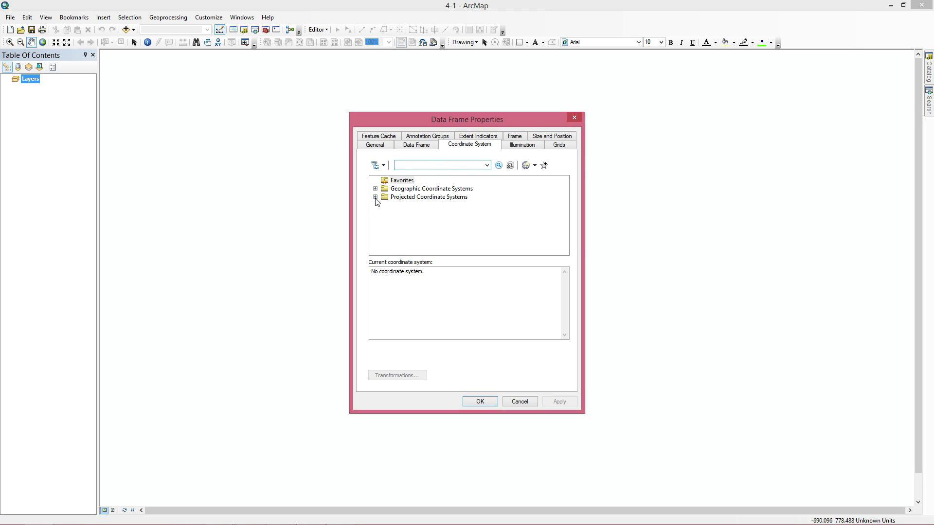
click(376, 197)
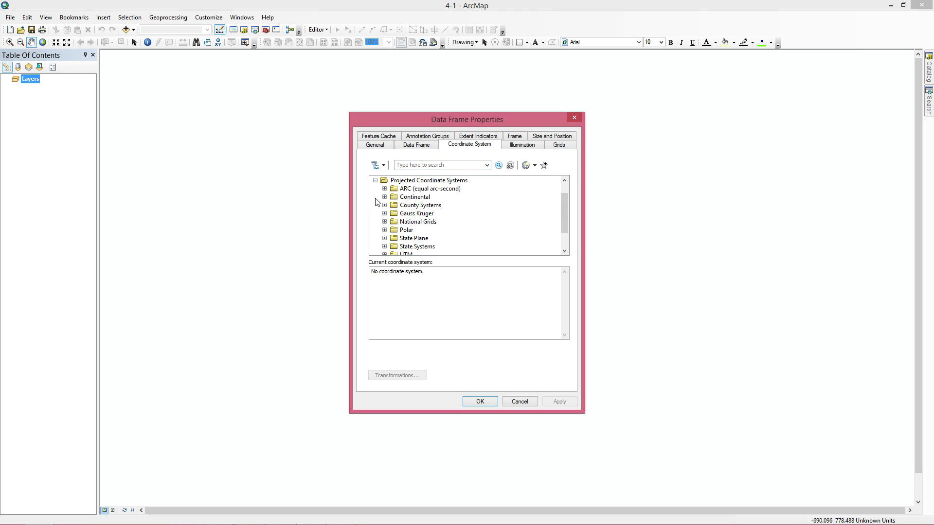
click(385, 238)
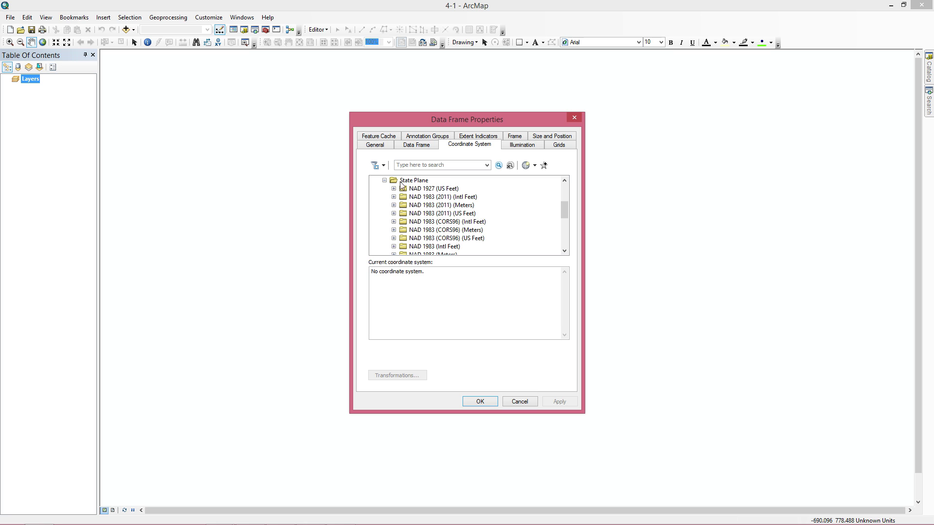
click(394, 214)
scroll(527, 208, down, 15)
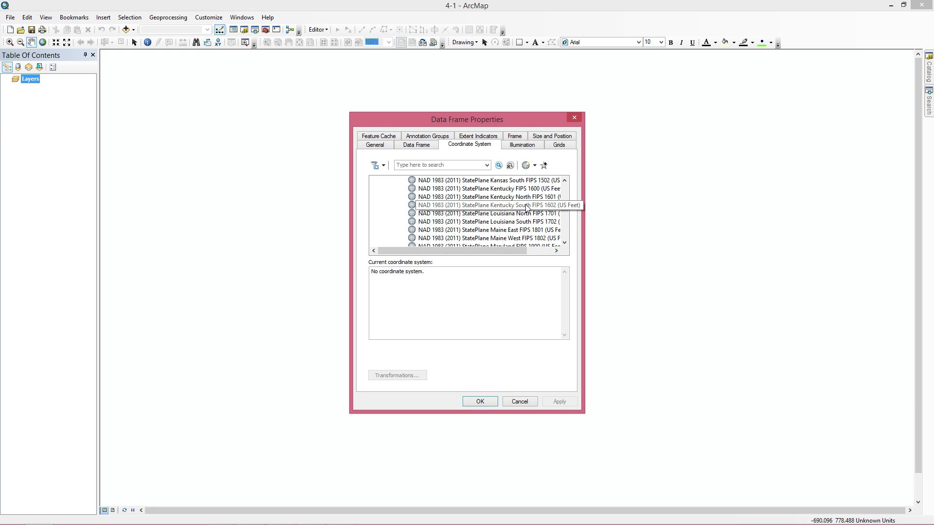
scroll(525, 212, down, 18)
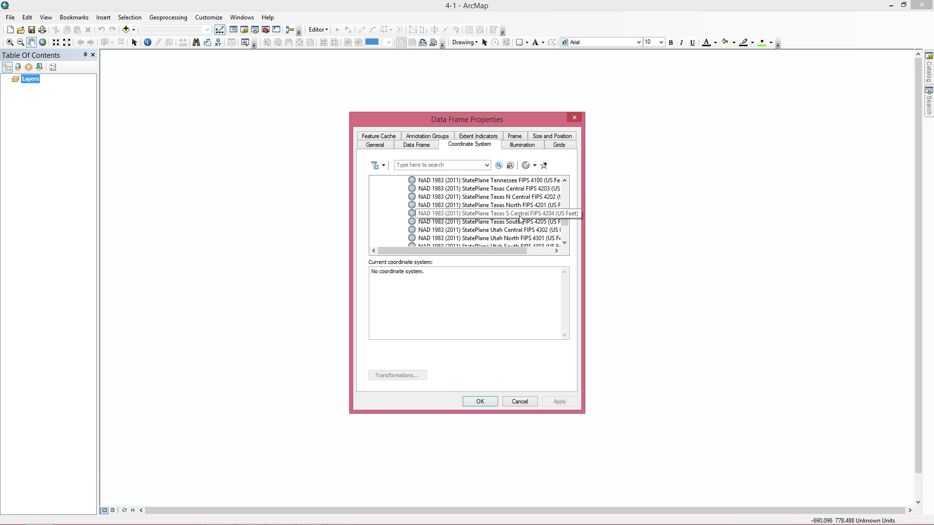
scroll(519, 218, up, 2)
click(520, 197)
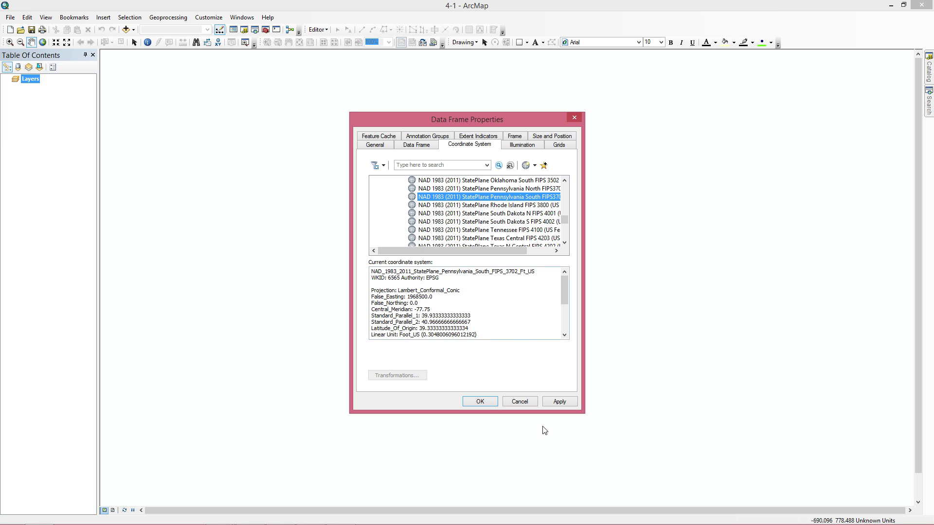
click(479, 401)
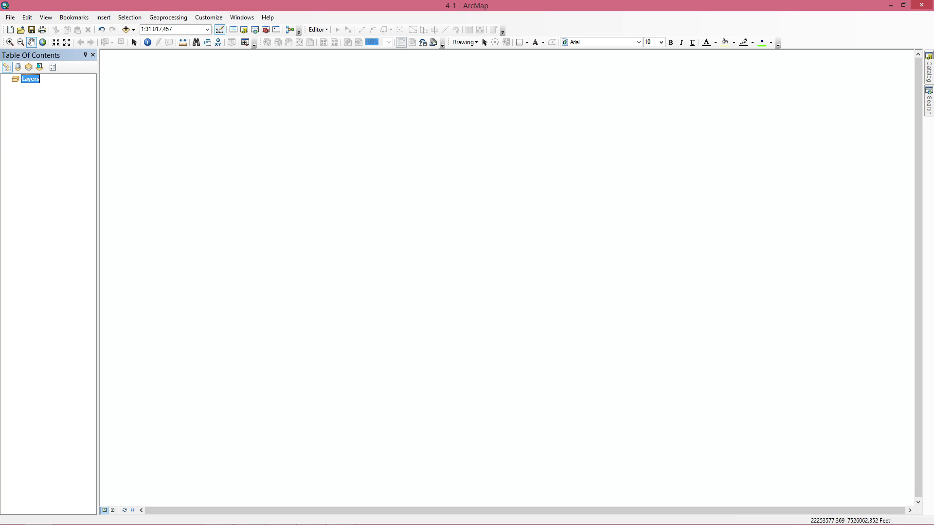
In the Catalog window, expand C:\ESRIPress down to Chapter4\Assignment4-1YourName
click(929, 68)
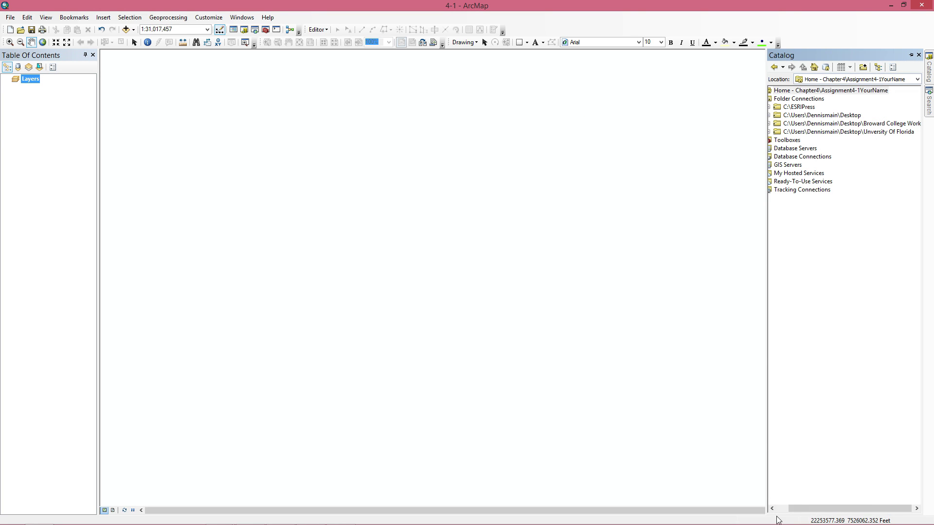
drag(799, 506, 794, 507)
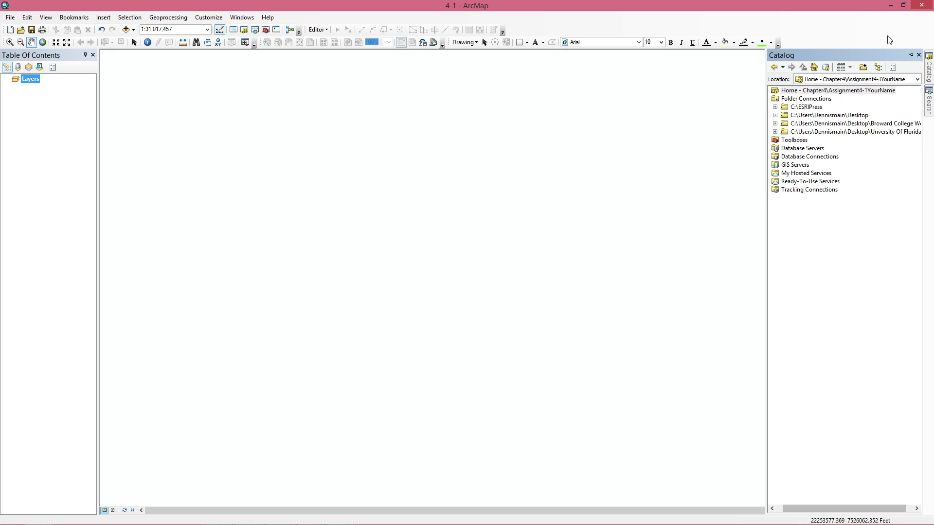
click(775, 107)
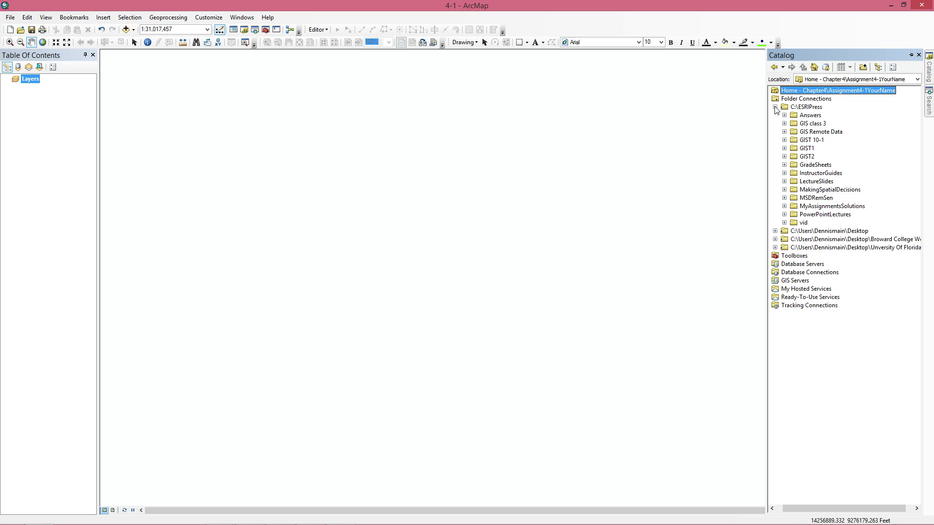
click(785, 140)
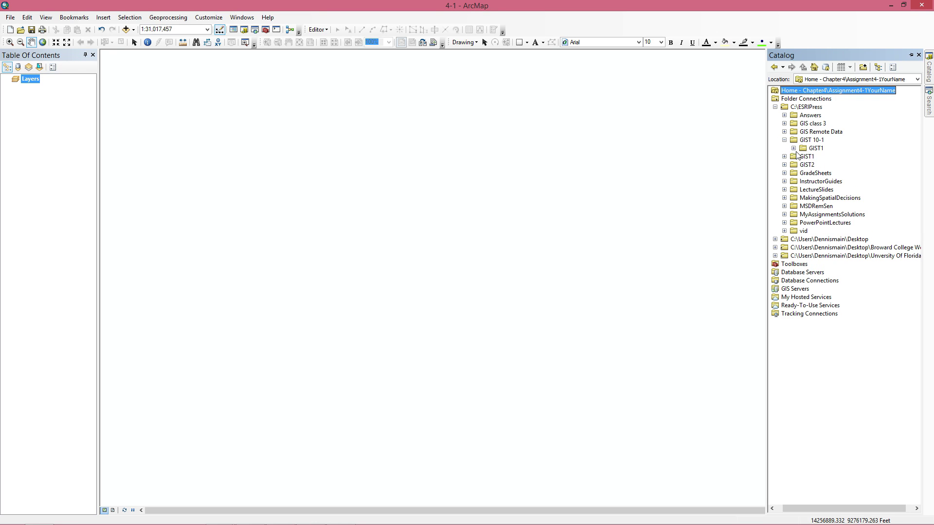
click(793, 148)
click(803, 173)
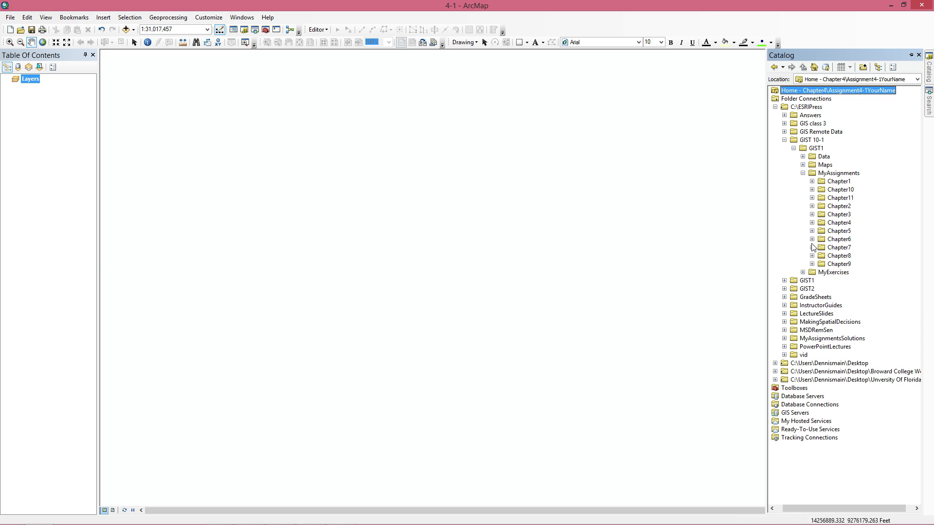
click(811, 222)
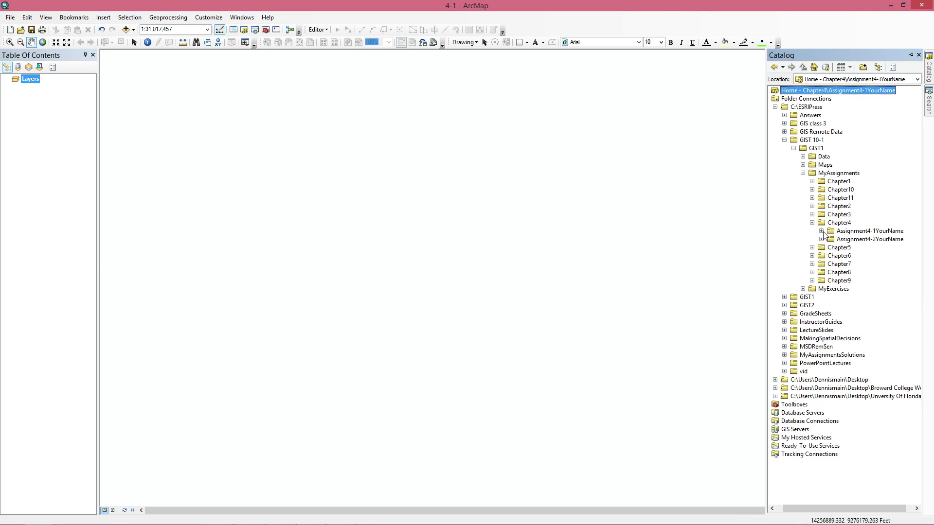
click(822, 231)
click(857, 230)
Create a new file geodatabase named 4-1 in the Assignment4-1YourName folder
right_click(857, 231)
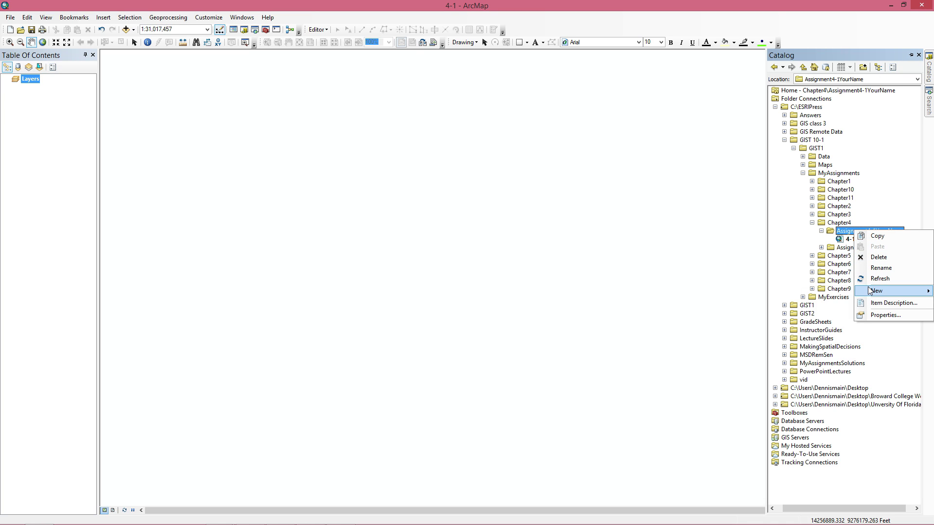
mouse_move(871, 290)
click(808, 301)
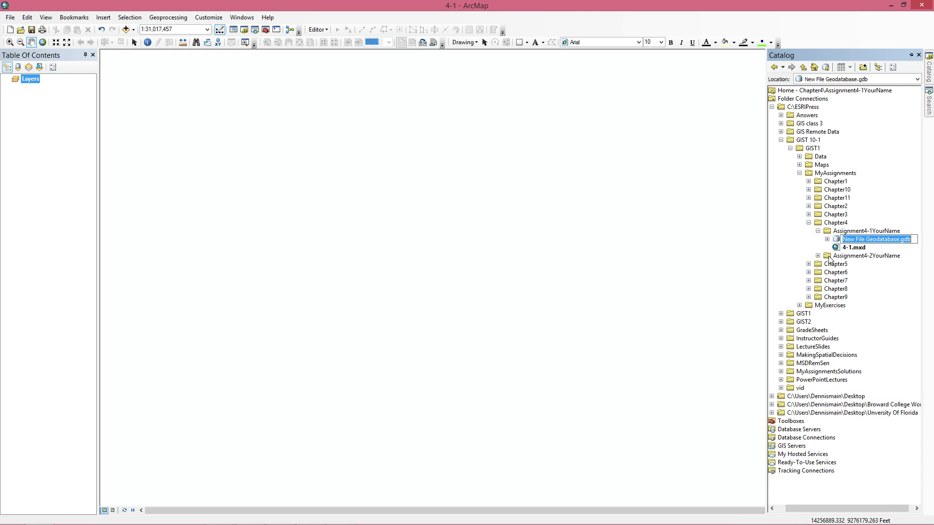
text(4-1)
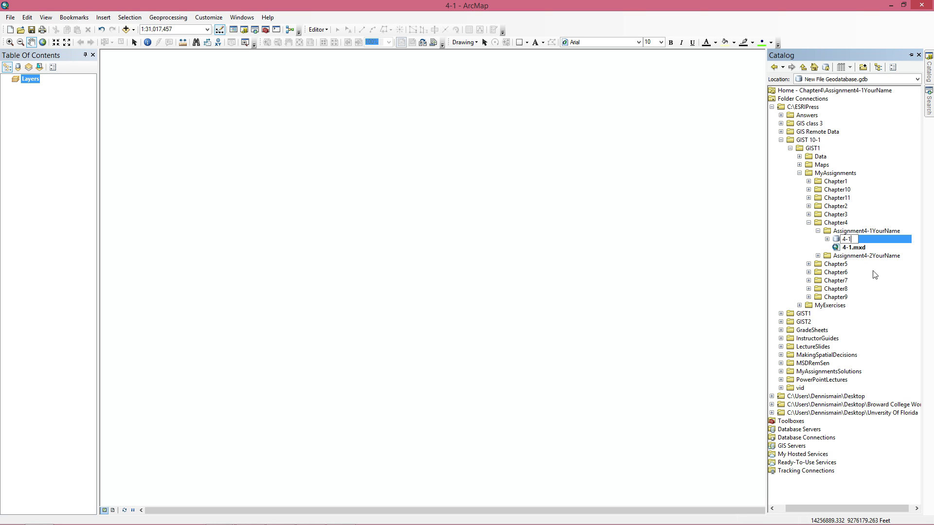
key(Return)
click(858, 241)
click(858, 241)
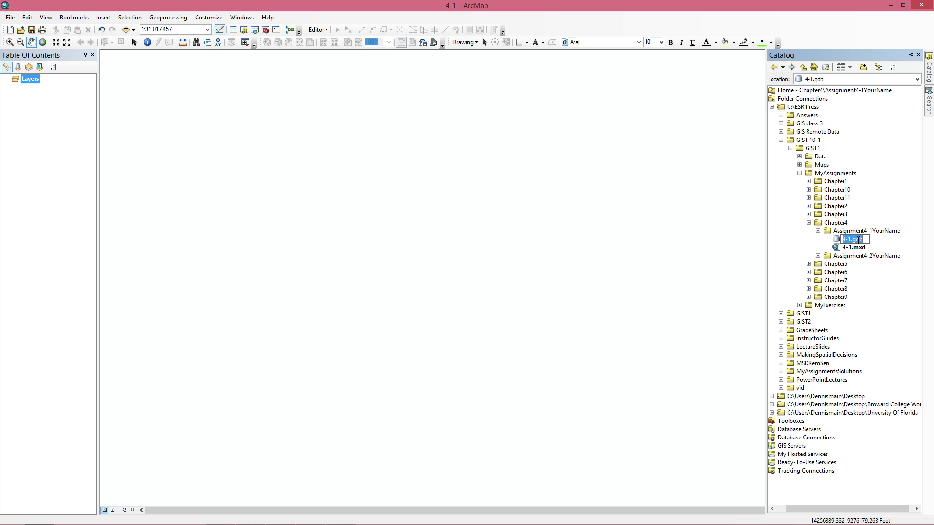
click(865, 255)
click(856, 241)
Import a single feature class into 4-1.gdb, using DataFiles\tl_2010_42003_tract10.shp as input
right_click(853, 239)
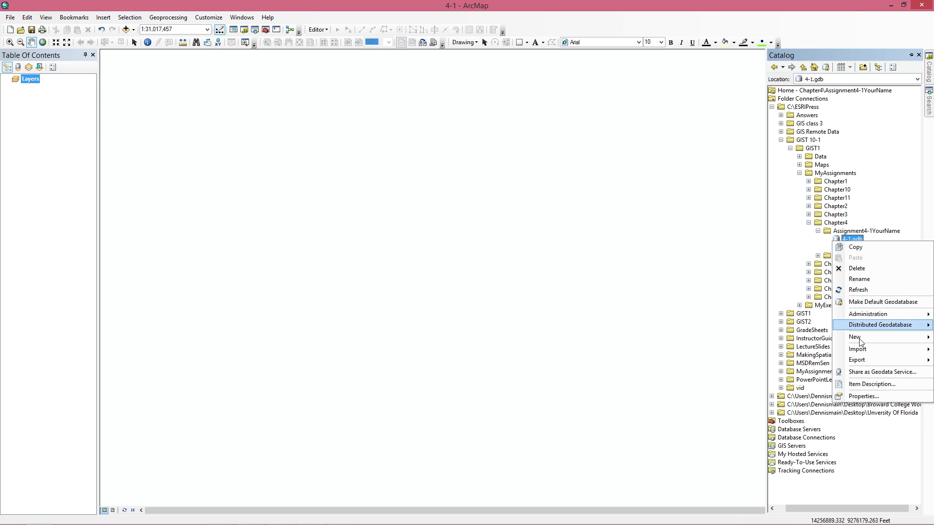
click(763, 328)
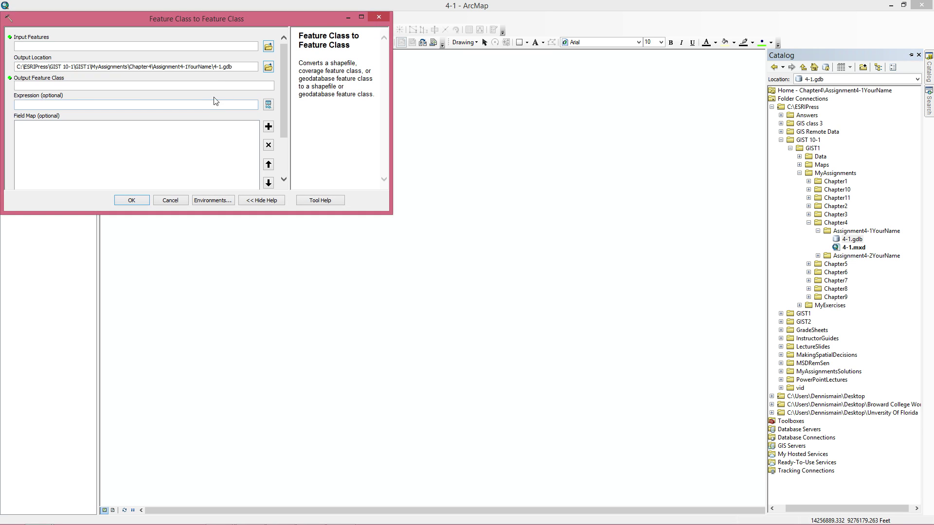
click(267, 49)
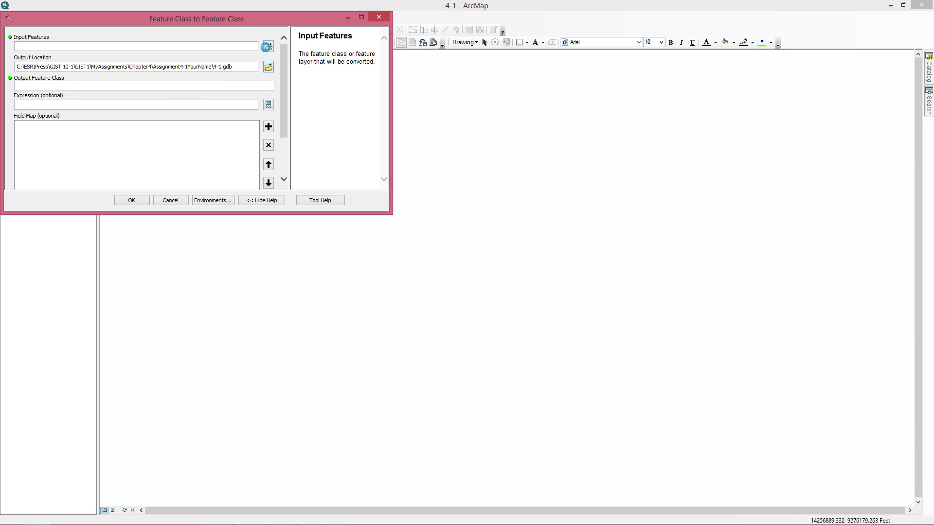
click(178, 52)
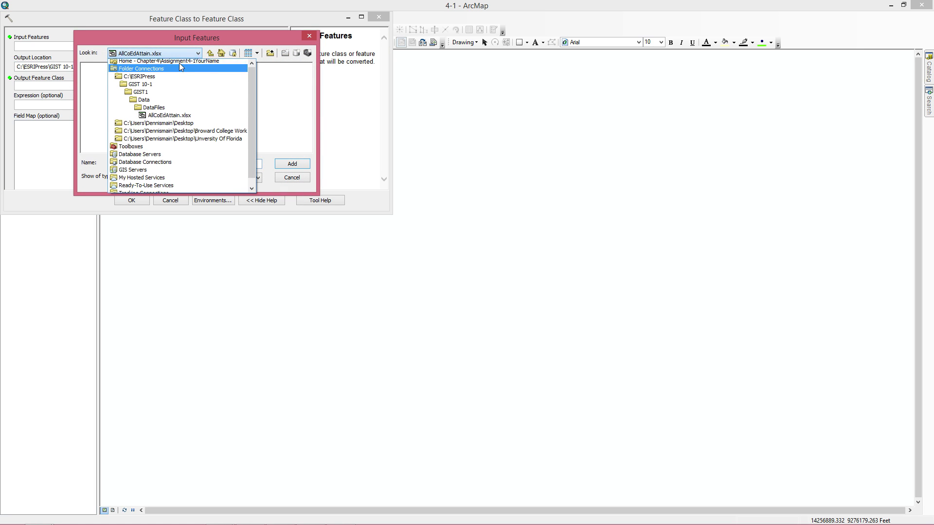
click(180, 79)
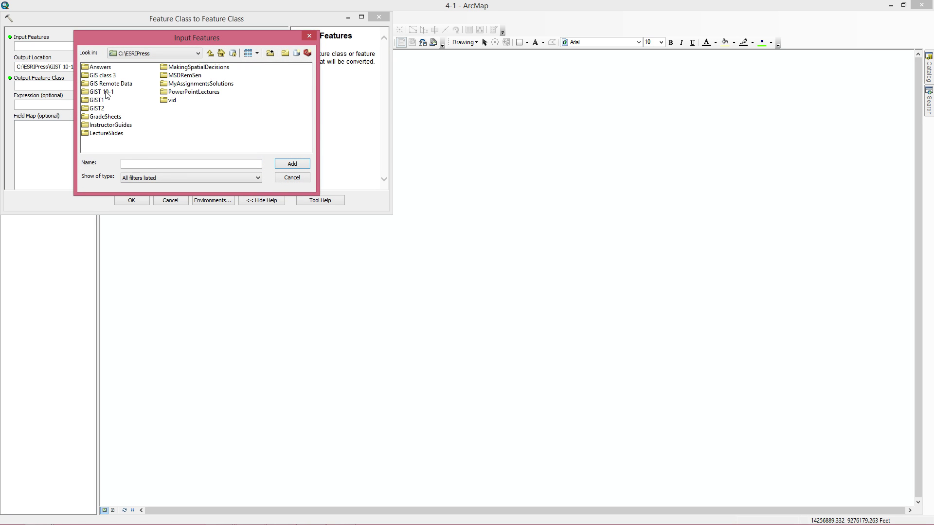
click(106, 92)
double_click(106, 92)
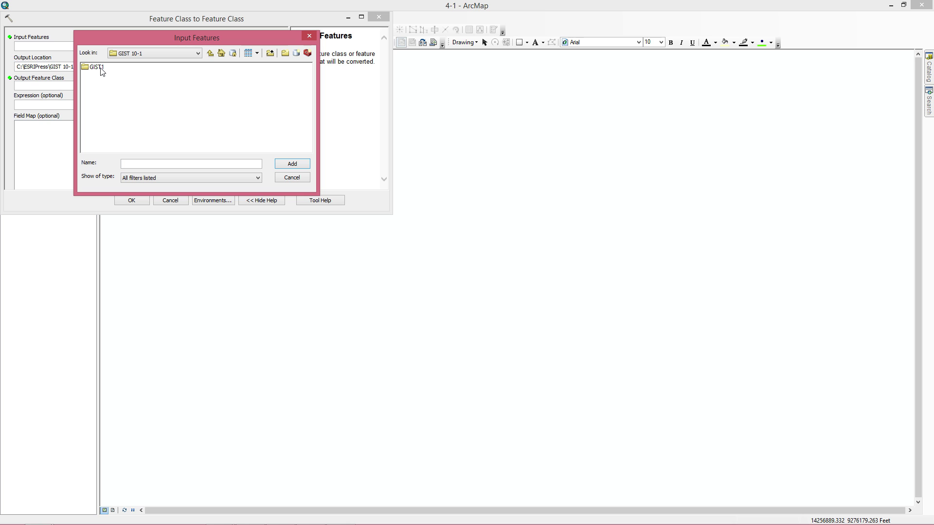
double_click(102, 69)
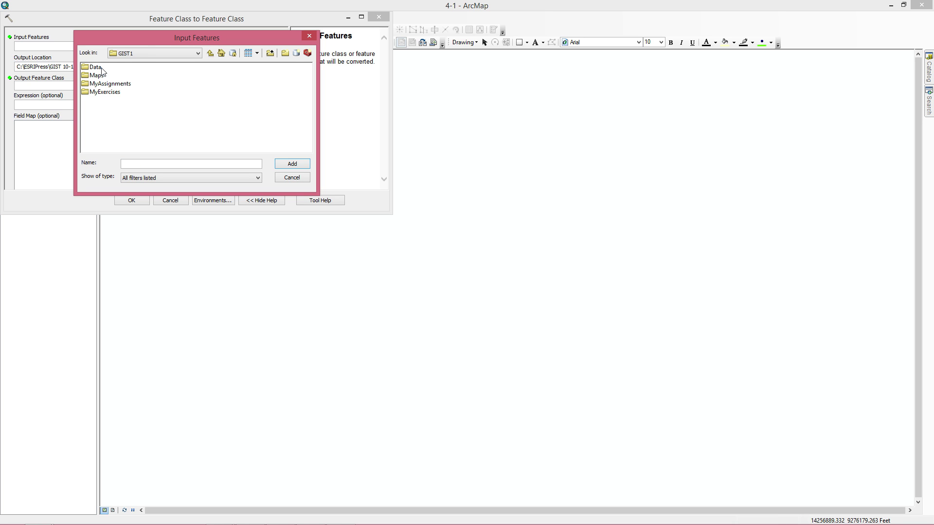
double_click(101, 69)
double_click(104, 75)
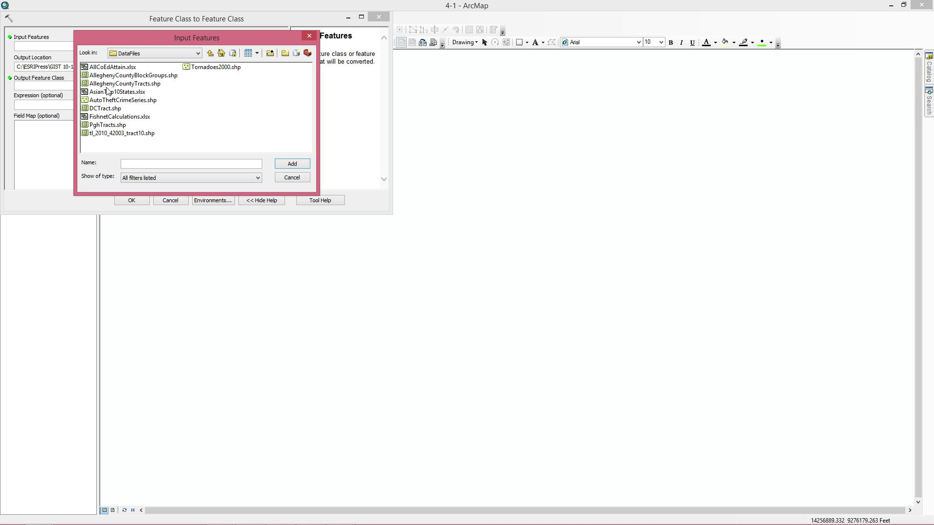
click(109, 133)
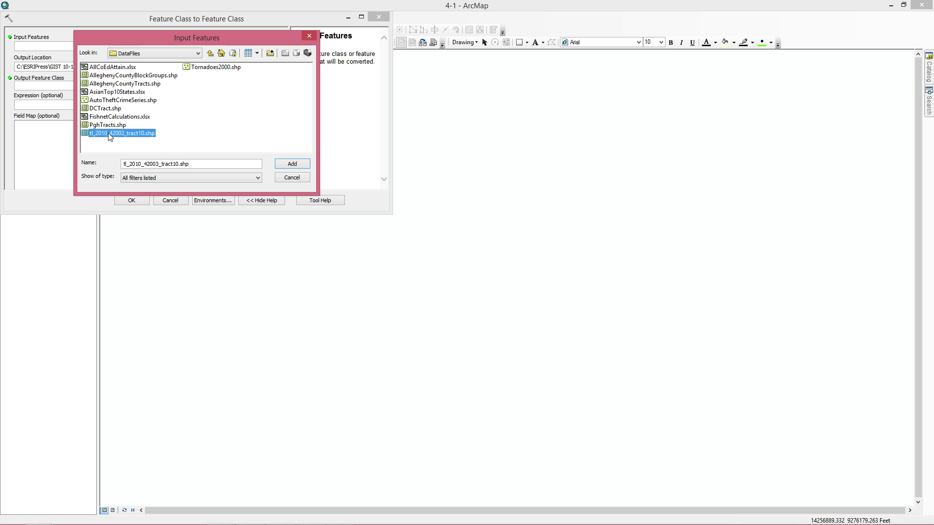
click(292, 164)
Name the output feature class Tract and run the conversion
click(53, 86)
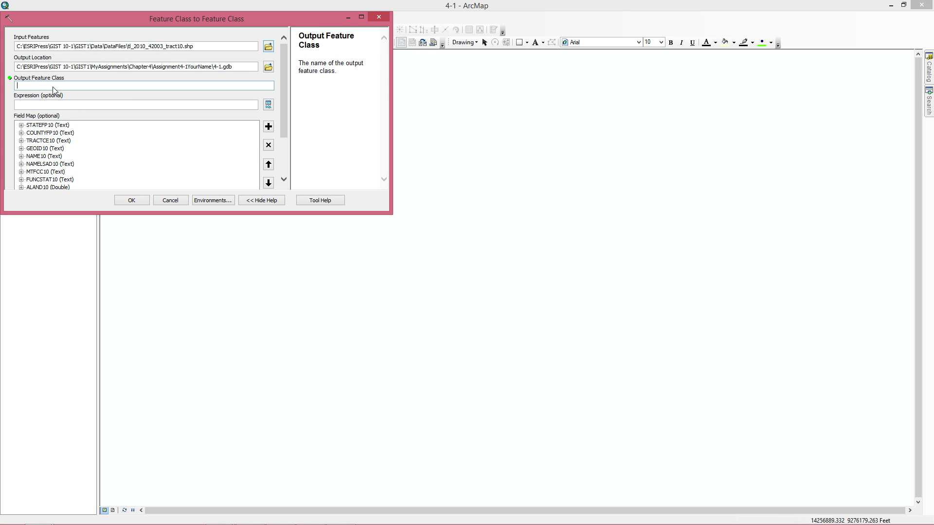
text(Tract)
click(138, 204)
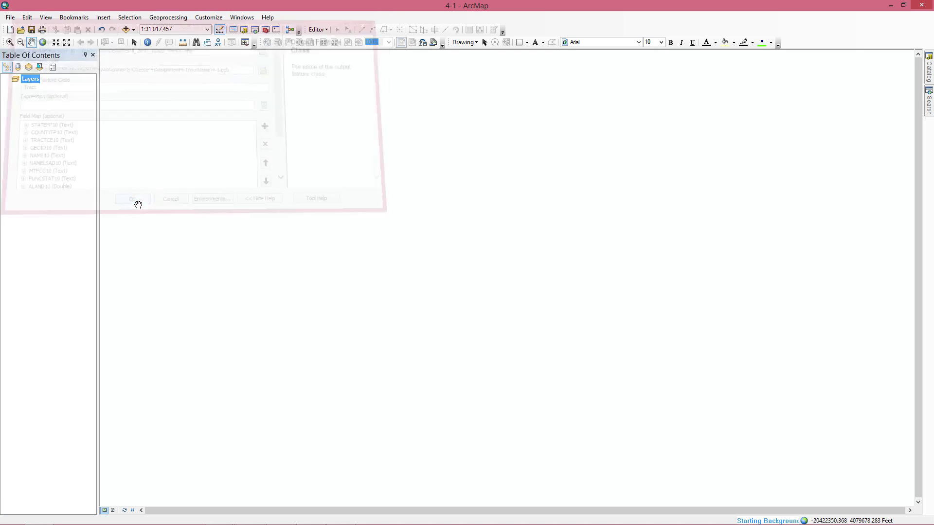
Pin the Catalog window so it stays docked beside the map
click(930, 78)
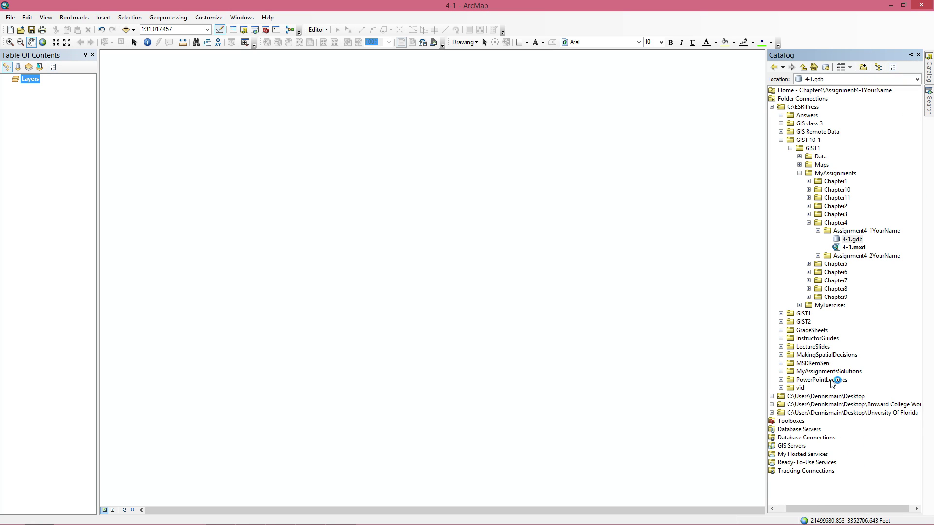
mouse_move(812, 522)
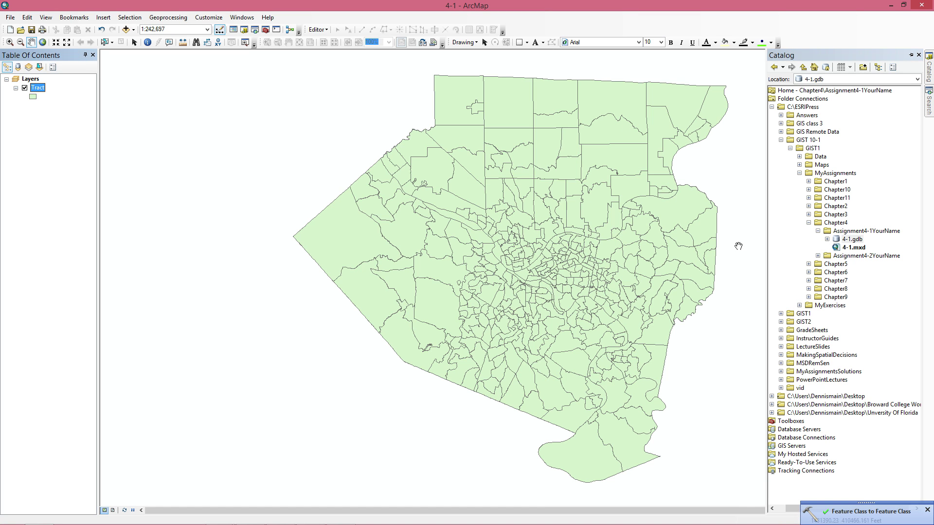
mouse_move(929, 68)
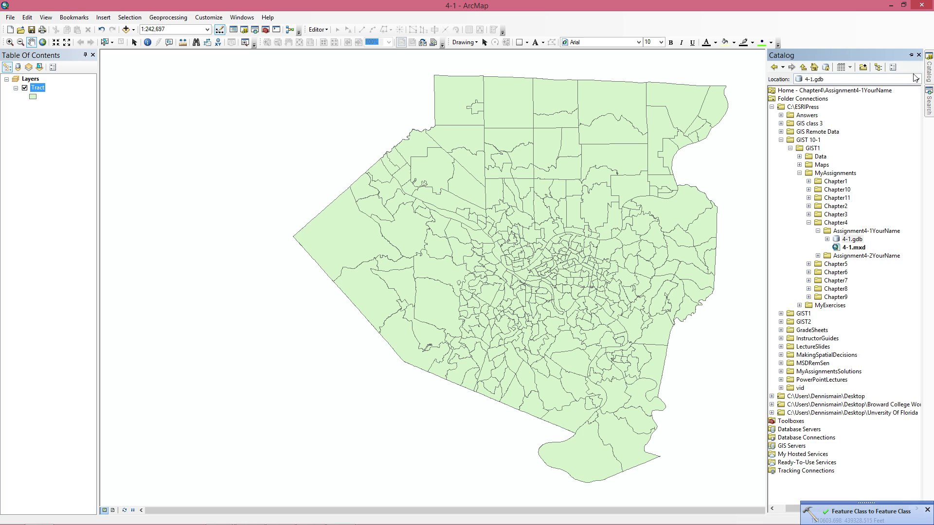
click(912, 55)
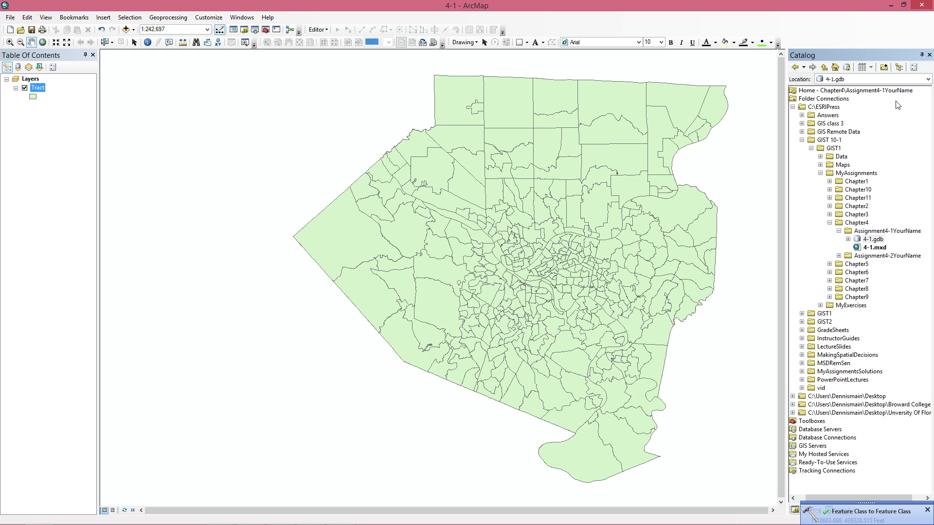
Import a single table into 4-1.gdb from the HighEdAttainment$ sheet of AllCoEdAttain.xlsx
right_click(878, 240)
mouse_move(877, 349)
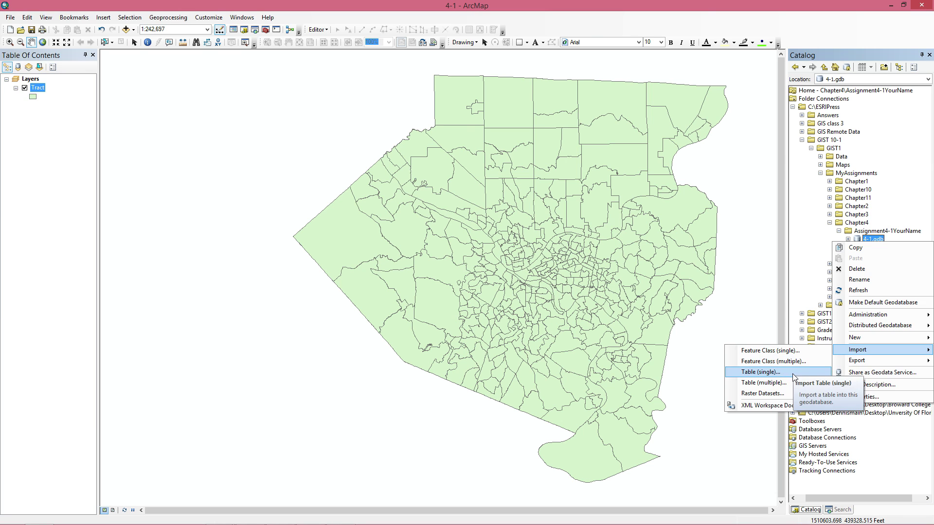
click(792, 373)
click(272, 48)
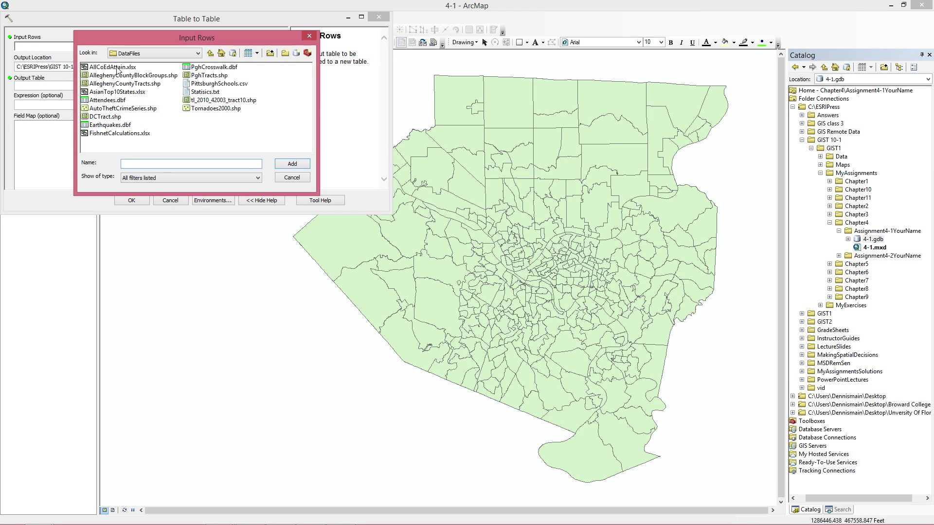
double_click(117, 68)
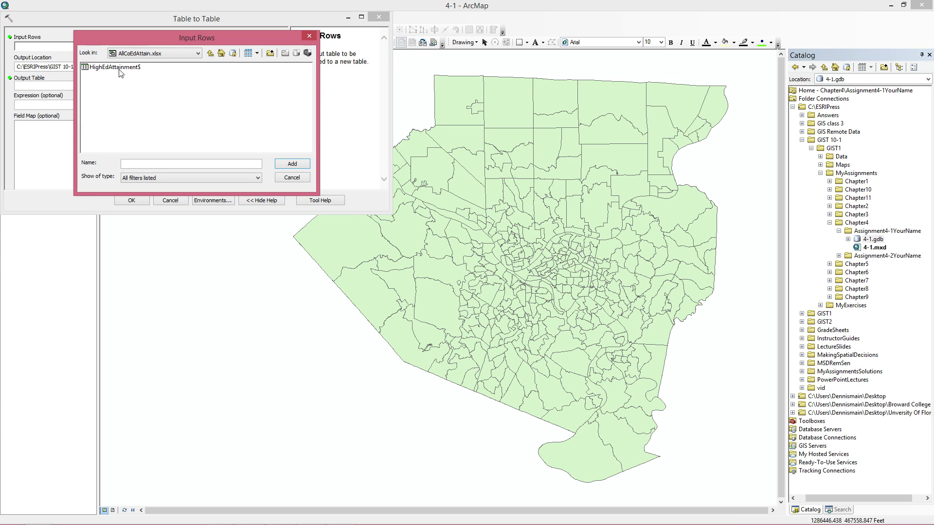
double_click(120, 69)
Name the output table EducationalAttainment, run the import, and check 4-1.gdb's contents
click(113, 86)
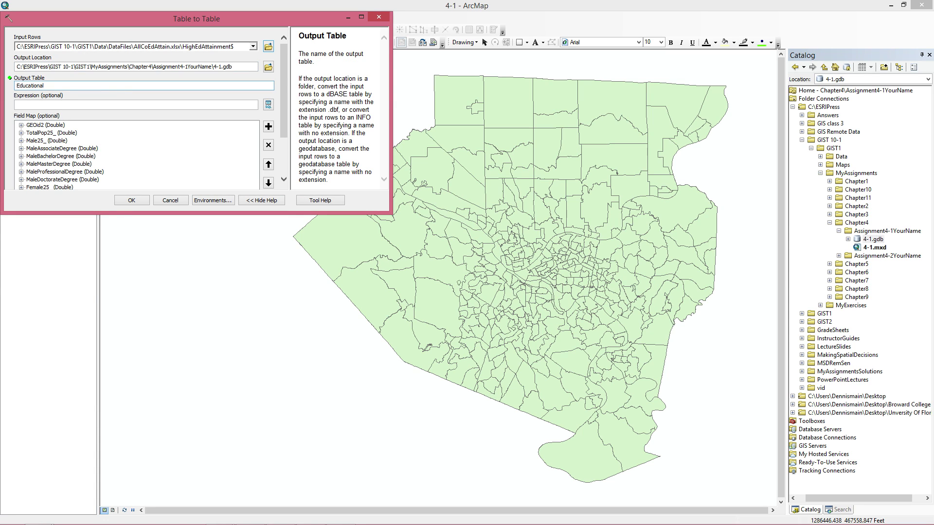
text(EducationalAttainment)
click(131, 200)
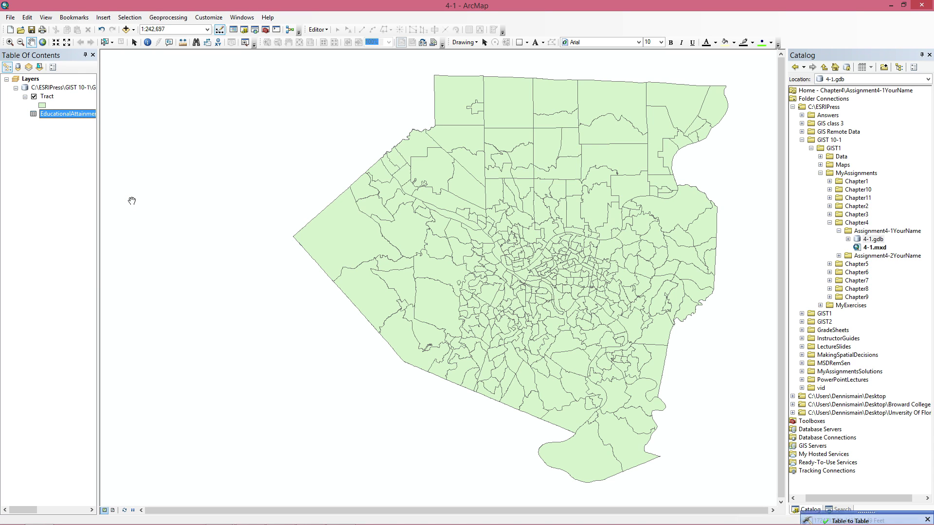
click(848, 240)
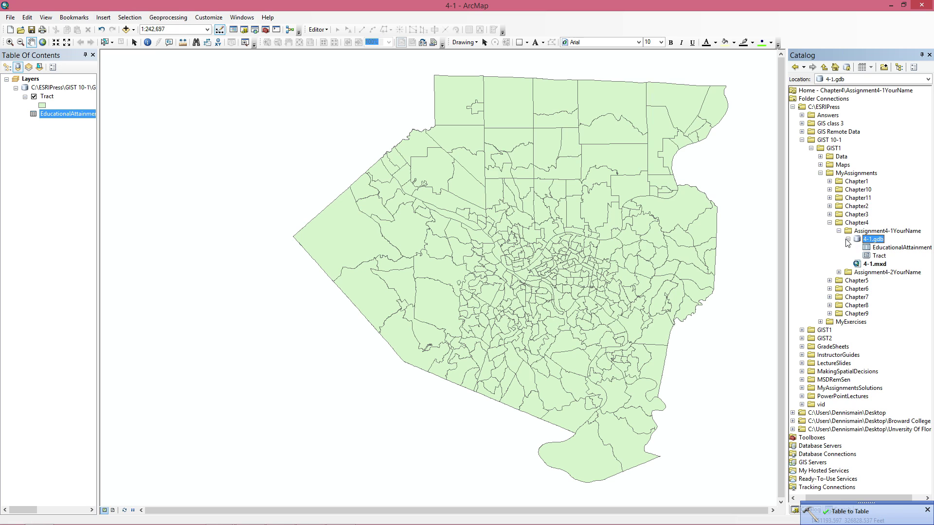
click(847, 239)
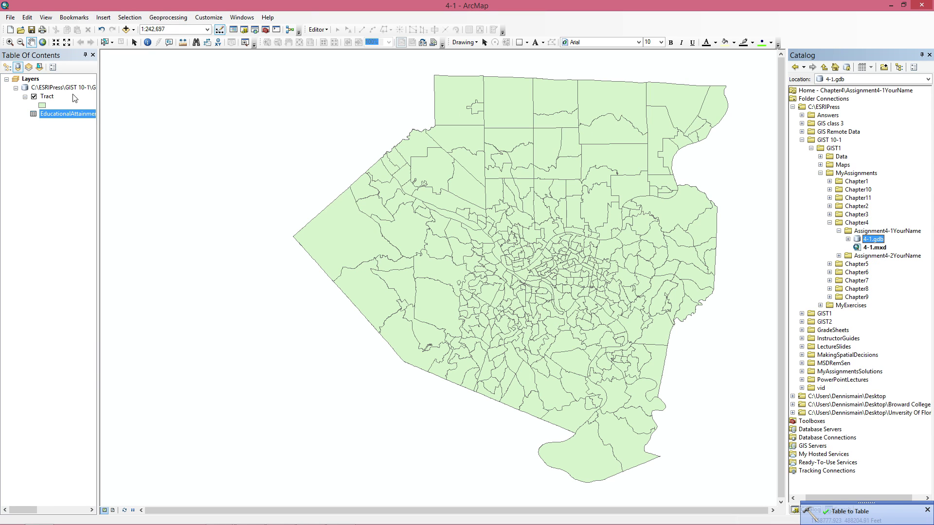
right_click(44, 98)
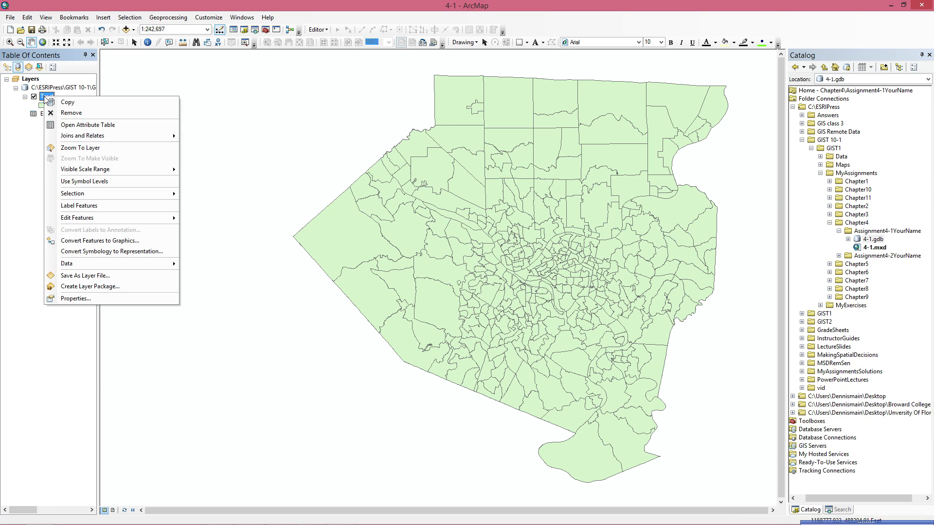
Open the Tract attribute table and delete the INTPTLON10, INTPTLAT10 and AWATER10 fields
click(71, 125)
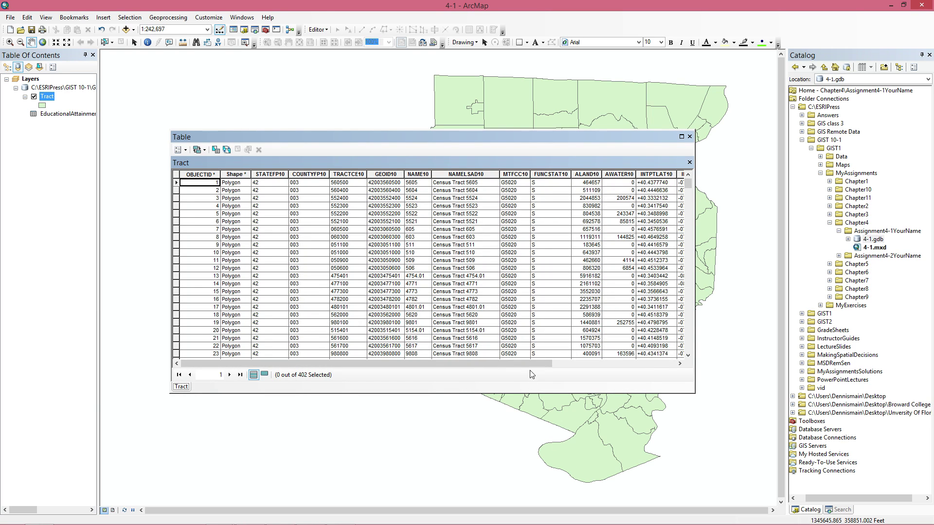
drag(530, 366, 653, 366)
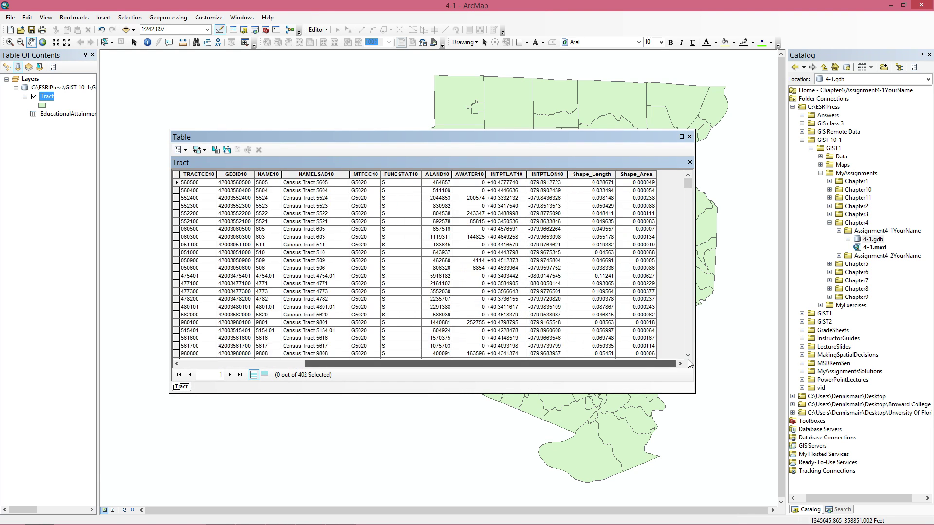
click(535, 175)
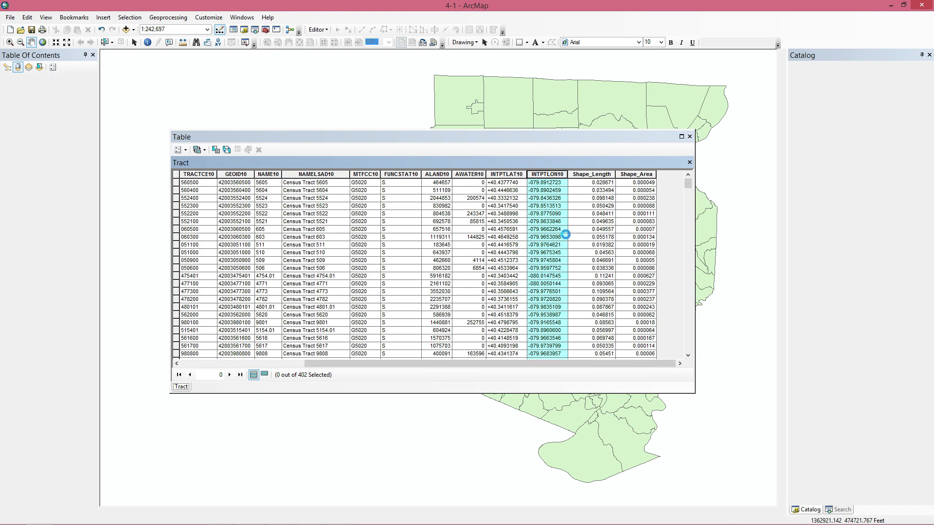
right_click(565, 245)
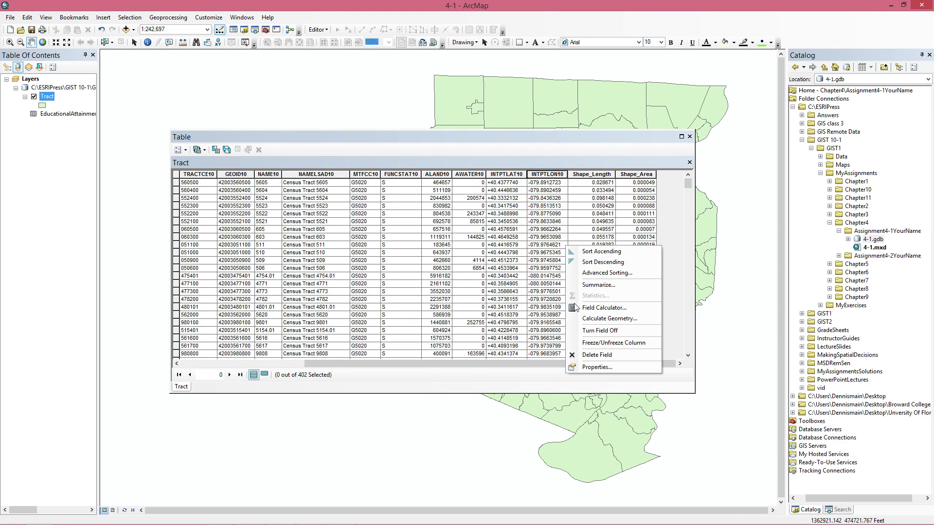
click(545, 175)
right_click(545, 175)
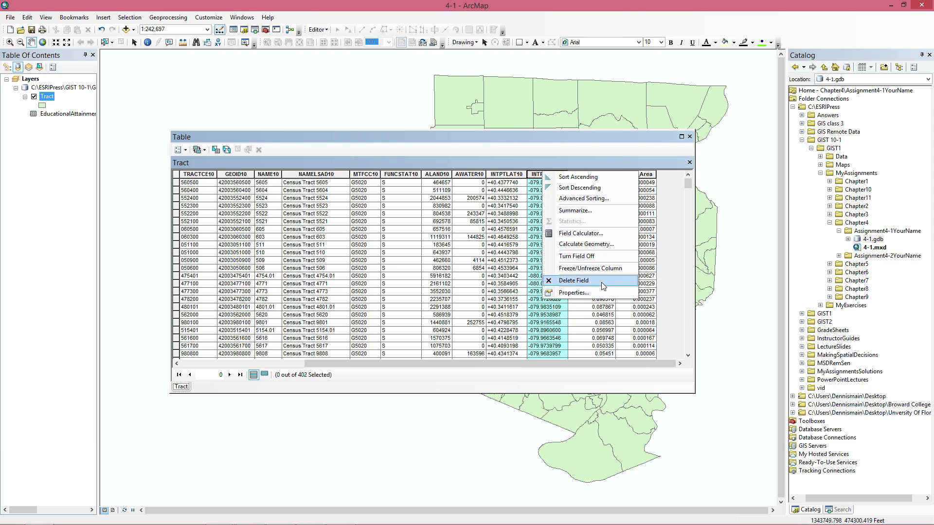
click(559, 280)
click(545, 174)
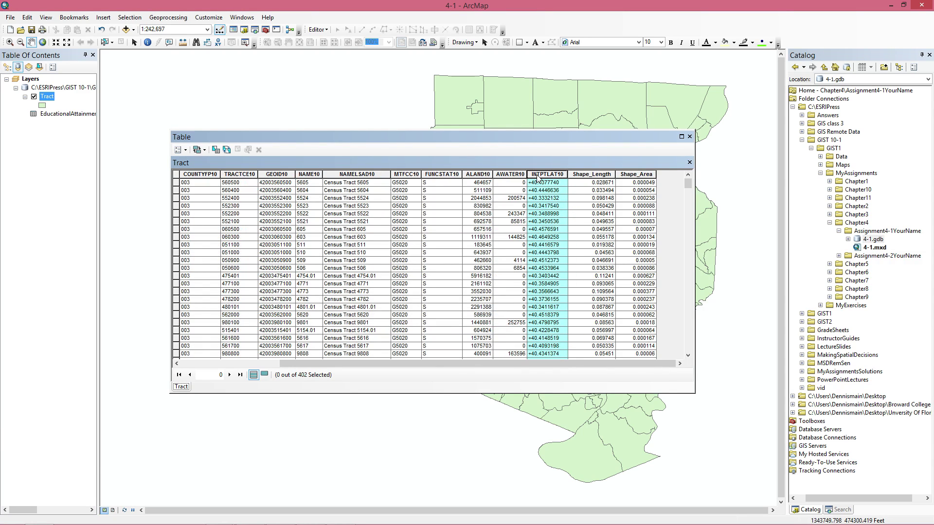
right_click(537, 175)
click(570, 287)
click(505, 311)
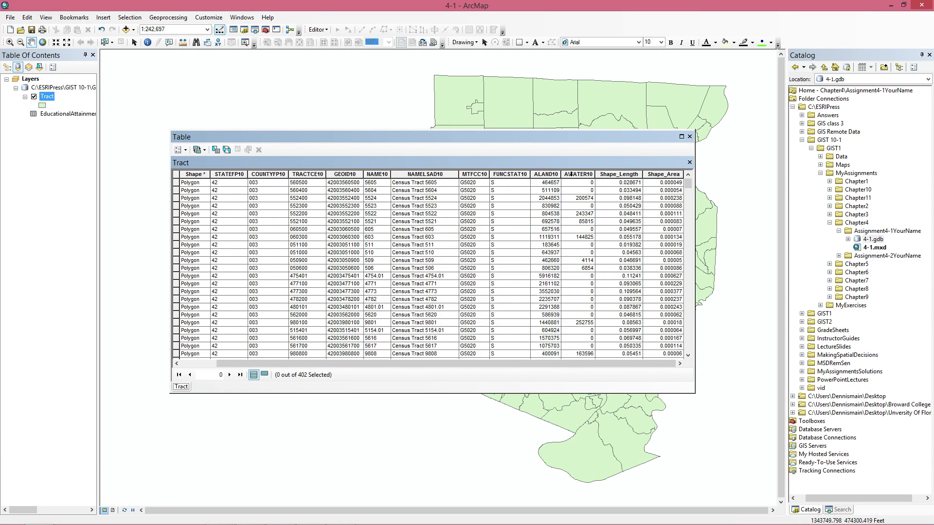
click(578, 174)
right_click(577, 176)
click(604, 284)
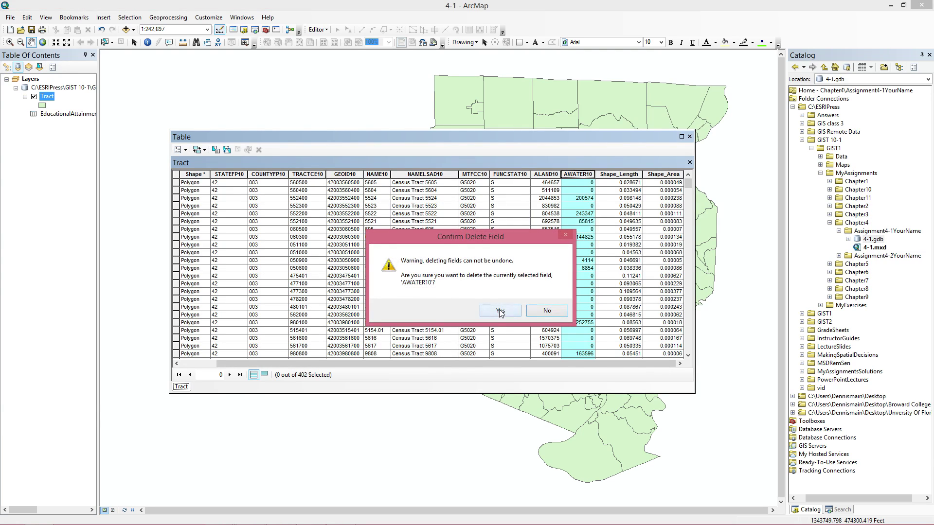
click(503, 311)
Delete the ALAND10, FUNCSTAT10, MTFCC10 and NAMELSAD10 fields from the Tract table
right_click(540, 176)
key(Escape)
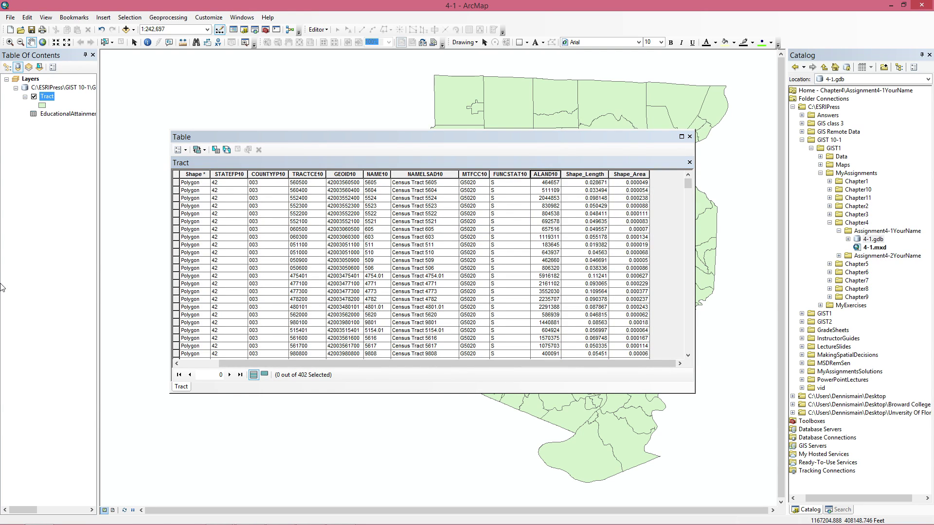
right_click(537, 175)
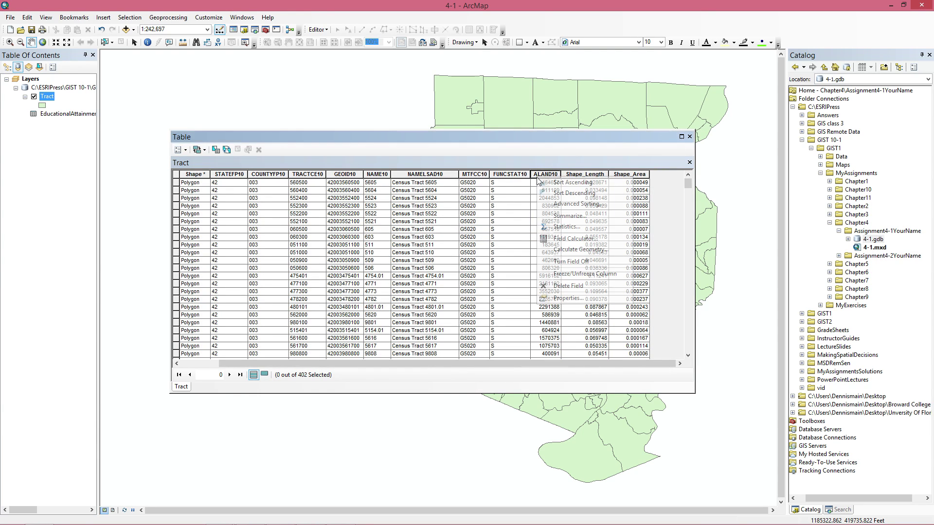
click(537, 175)
right_click(537, 175)
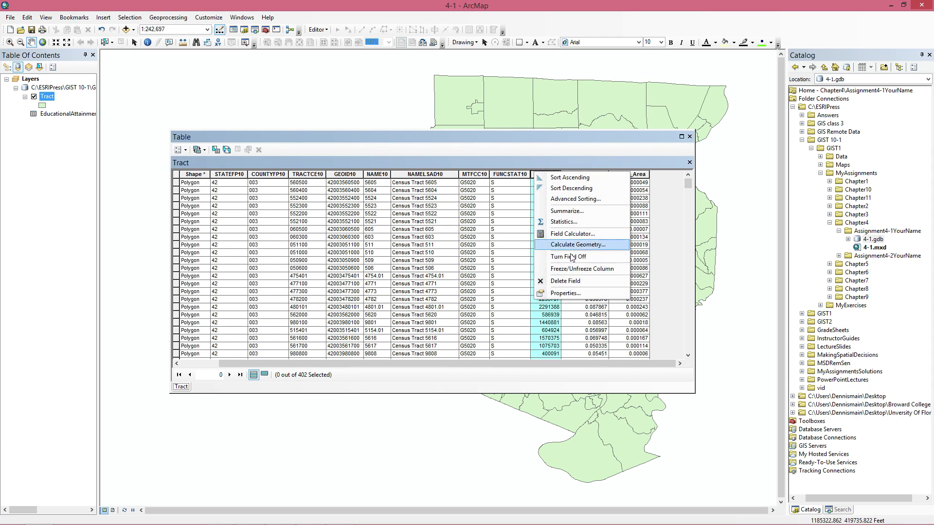
click(565, 281)
click(510, 310)
right_click(544, 174)
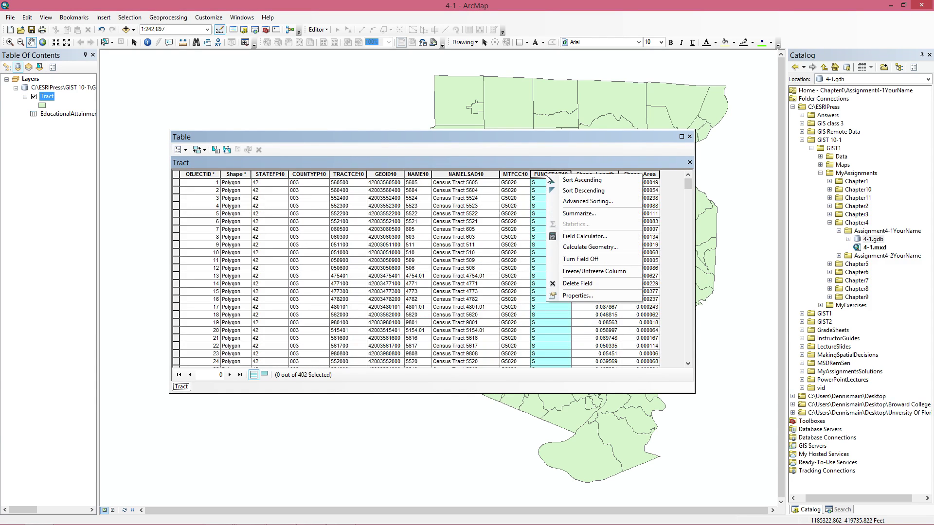
click(565, 284)
click(501, 311)
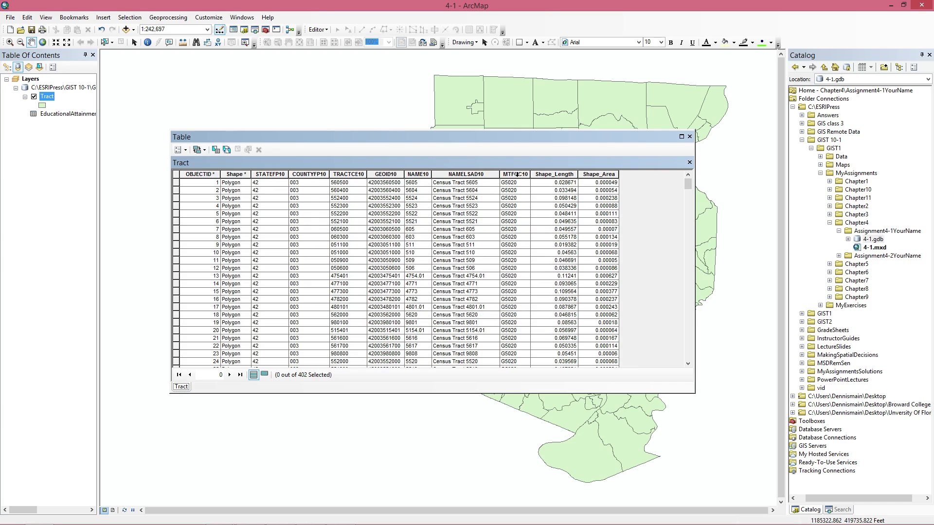
right_click(516, 174)
click(537, 281)
click(515, 308)
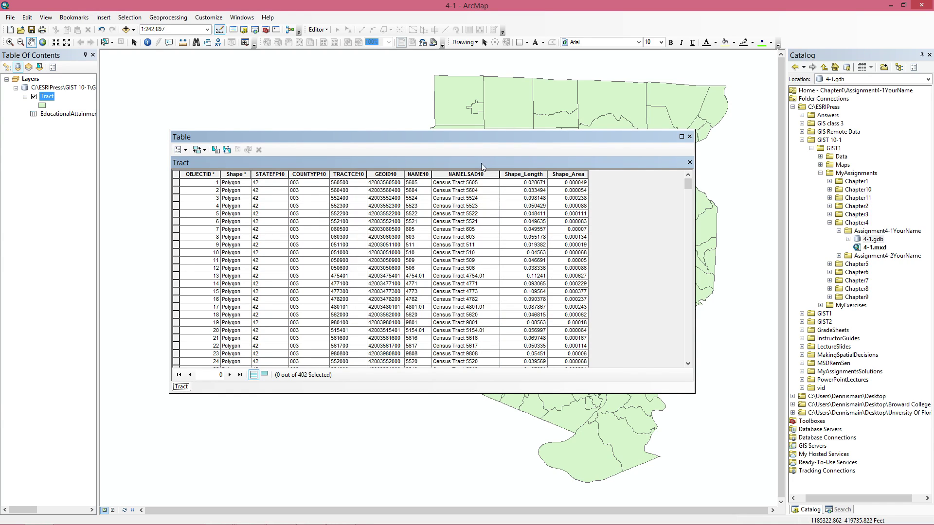
right_click(477, 175)
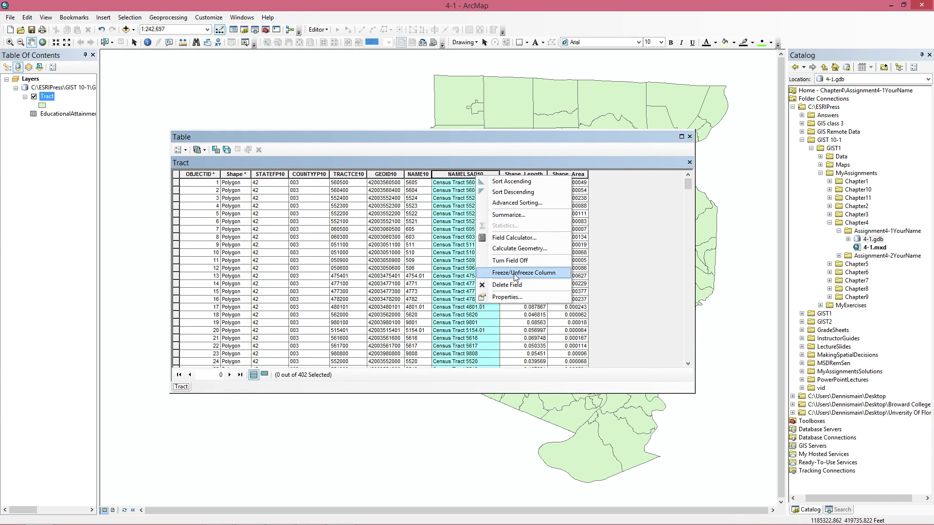
click(506, 285)
click(504, 314)
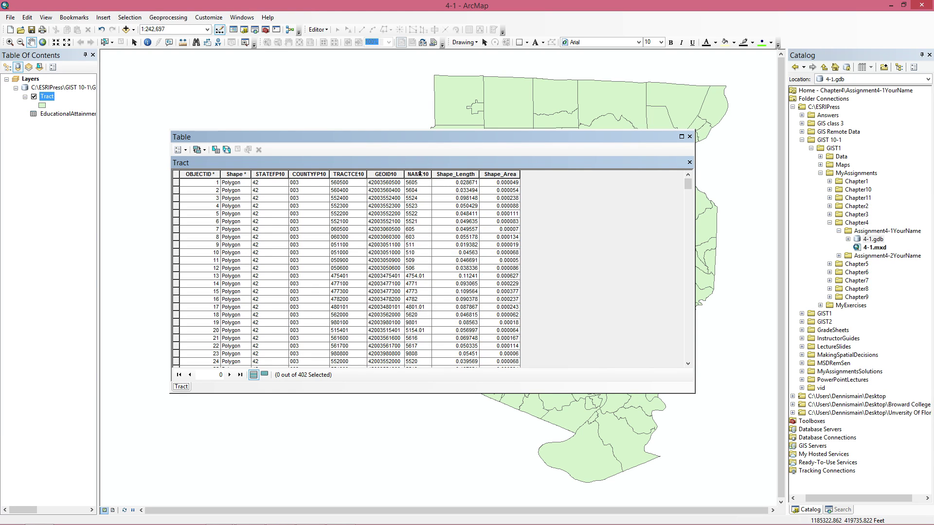
Delete the NAME10, TRACTCE10, COUNTYFP10 and STATEFP10 fields from the Tract table
click(420, 174)
right_click(419, 174)
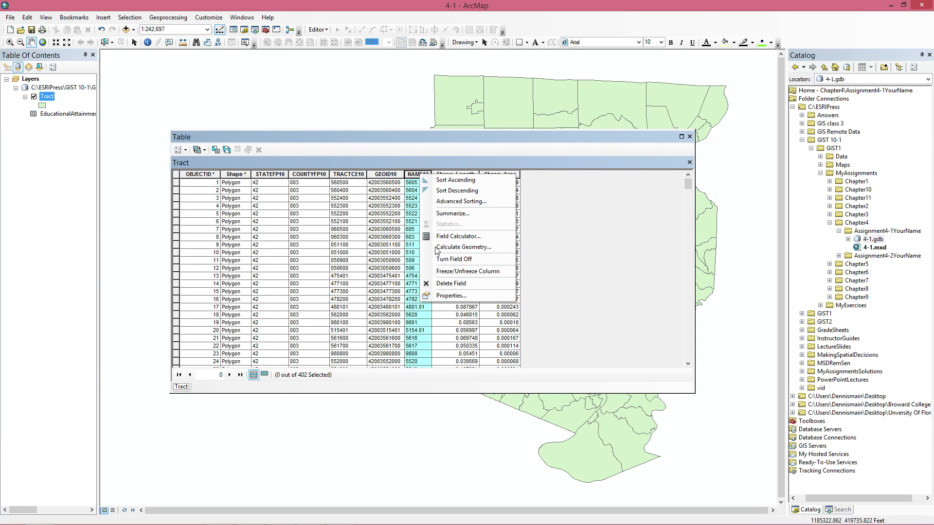
click(444, 284)
click(516, 308)
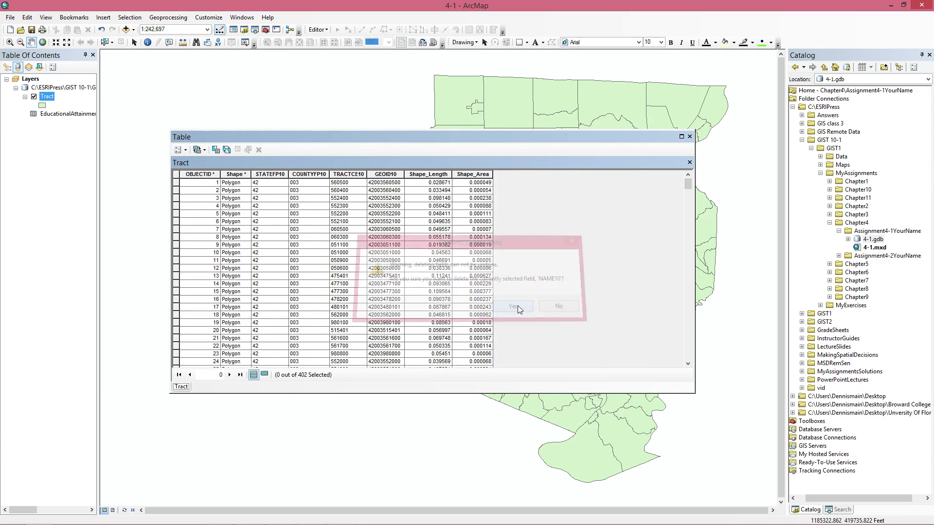
click(339, 176)
right_click(339, 178)
click(407, 286)
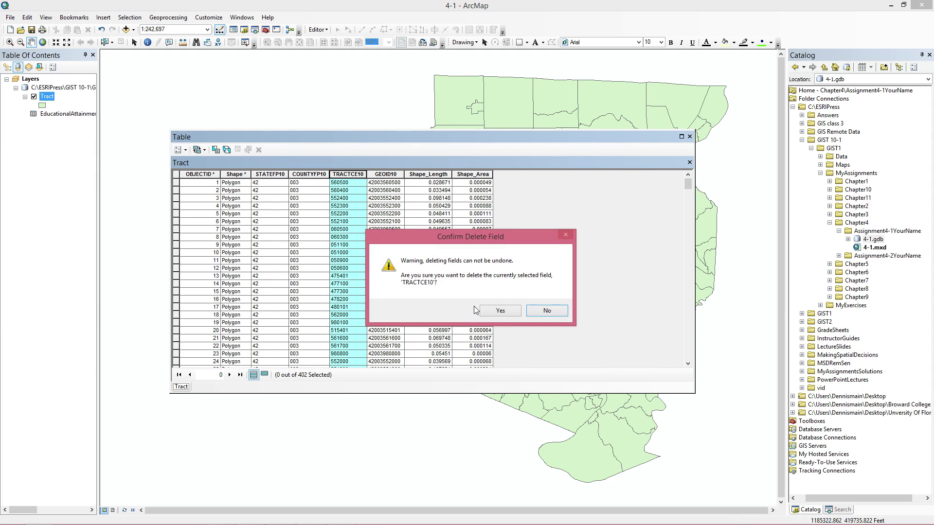
click(500, 311)
click(309, 174)
right_click(309, 174)
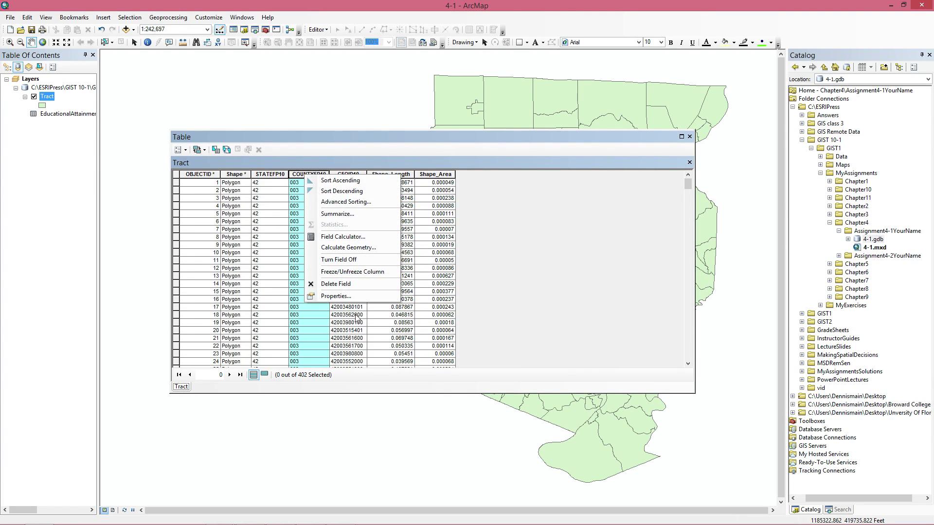
click(360, 285)
click(503, 308)
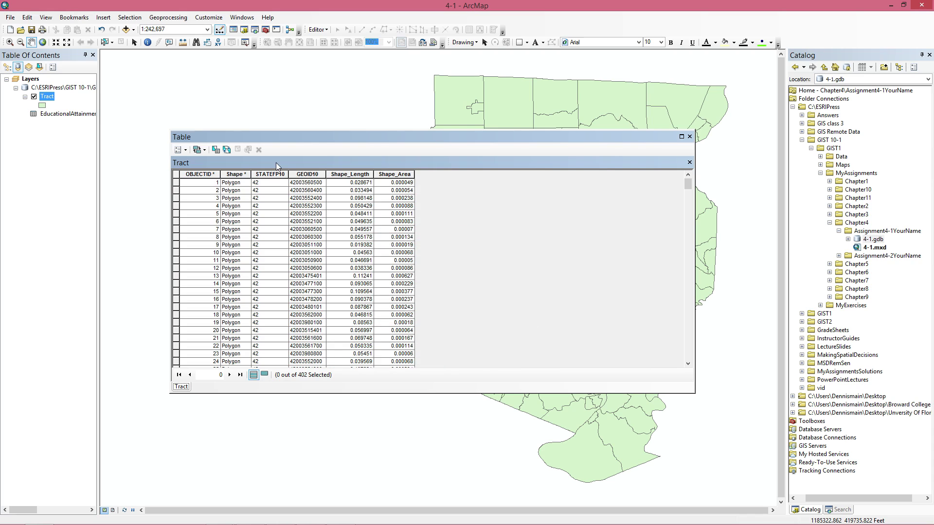
click(276, 175)
right_click(275, 175)
click(316, 286)
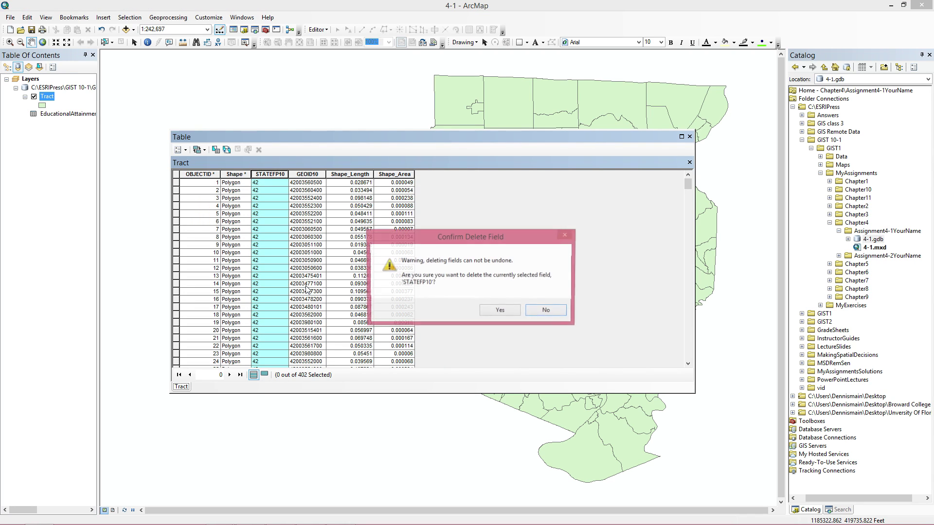
click(486, 311)
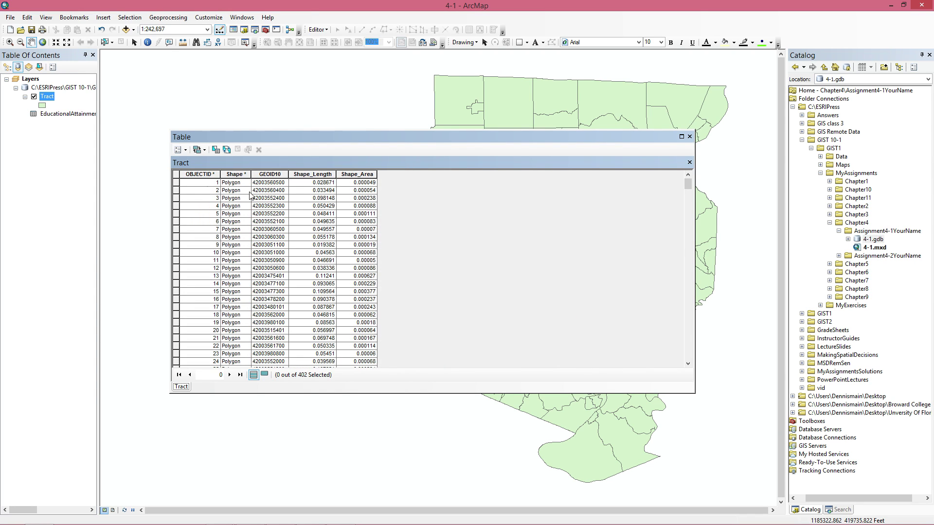
Close the attribute table and inspect GEOID10 on the Tract layer's Fields tab
click(689, 136)
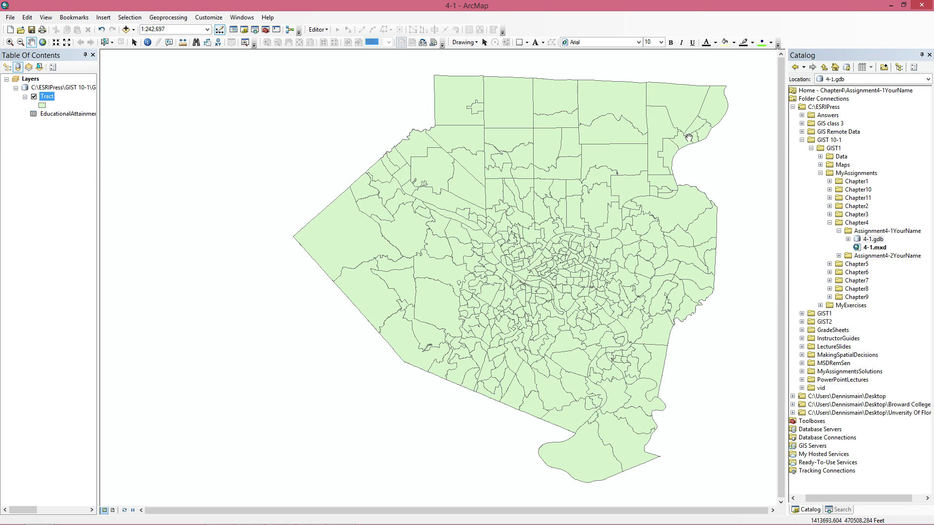
right_click(47, 97)
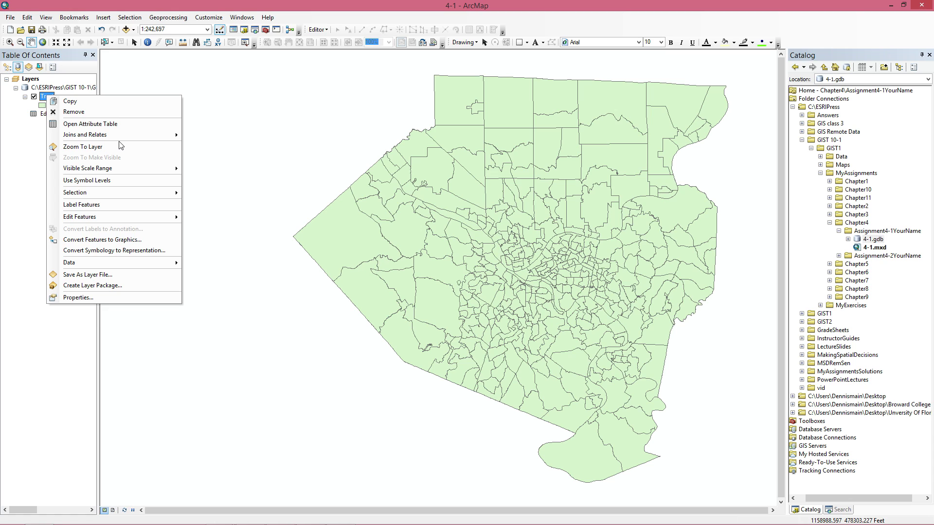
click(100, 298)
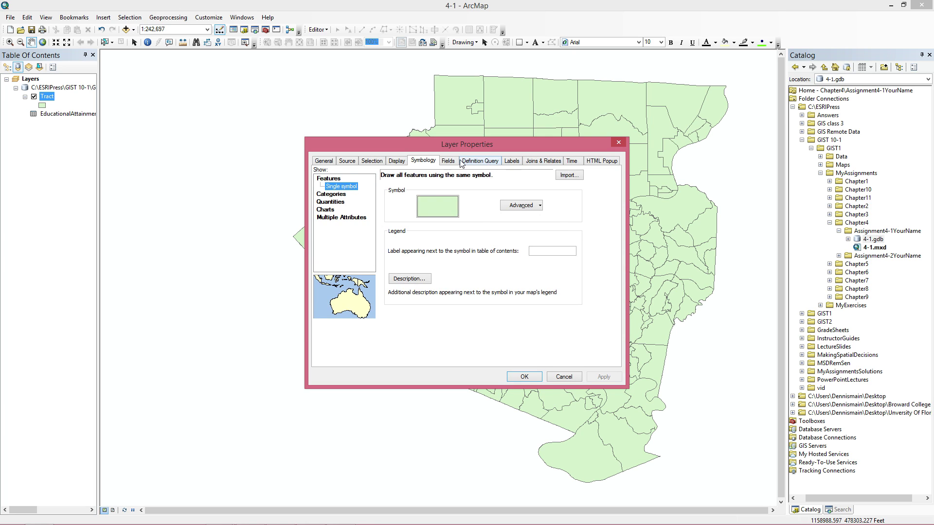
click(452, 161)
click(334, 212)
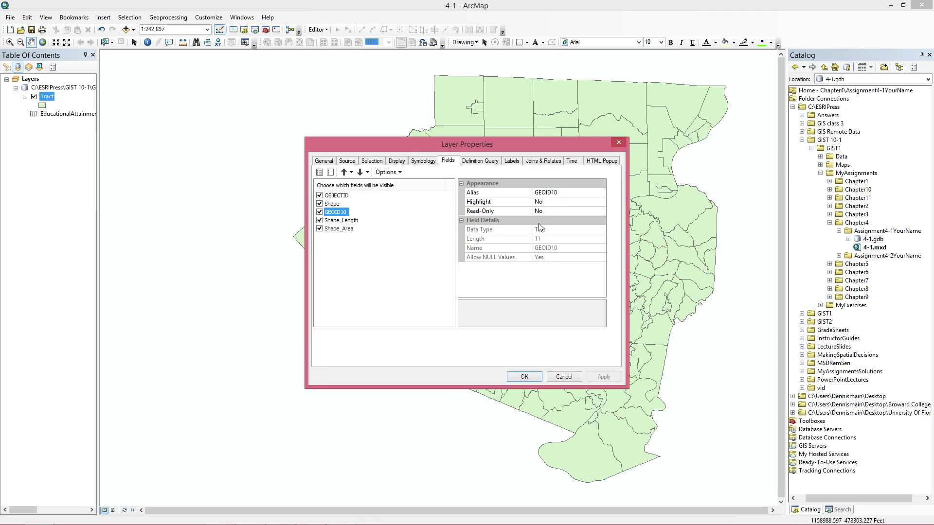
click(524, 377)
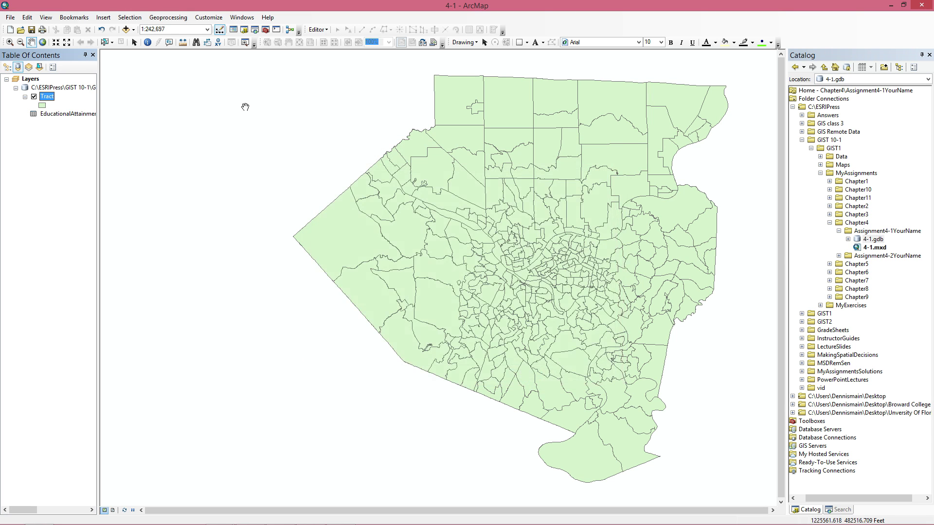
right_click(53, 122)
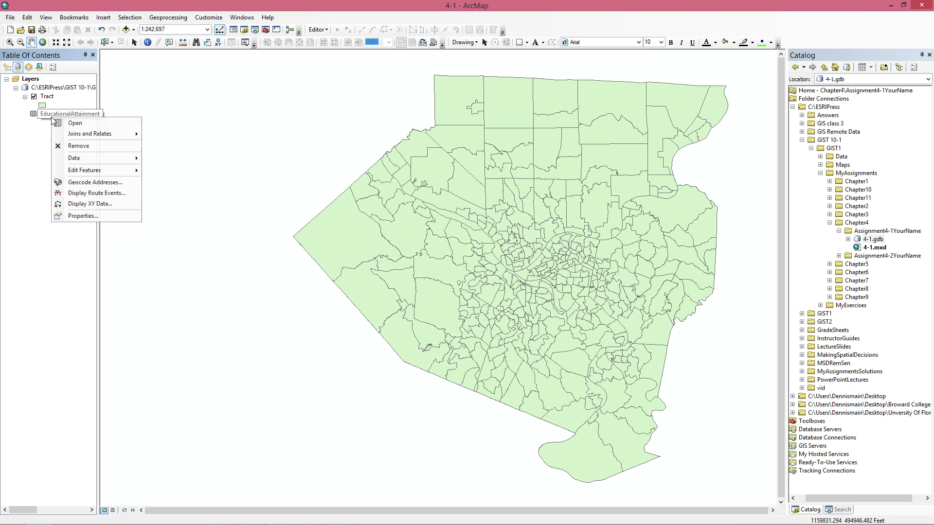
click(87, 216)
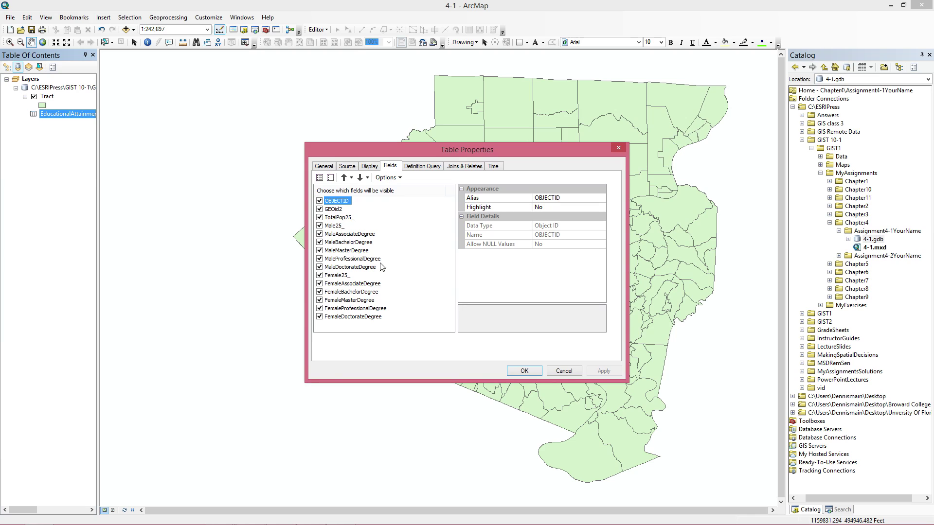
click(336, 210)
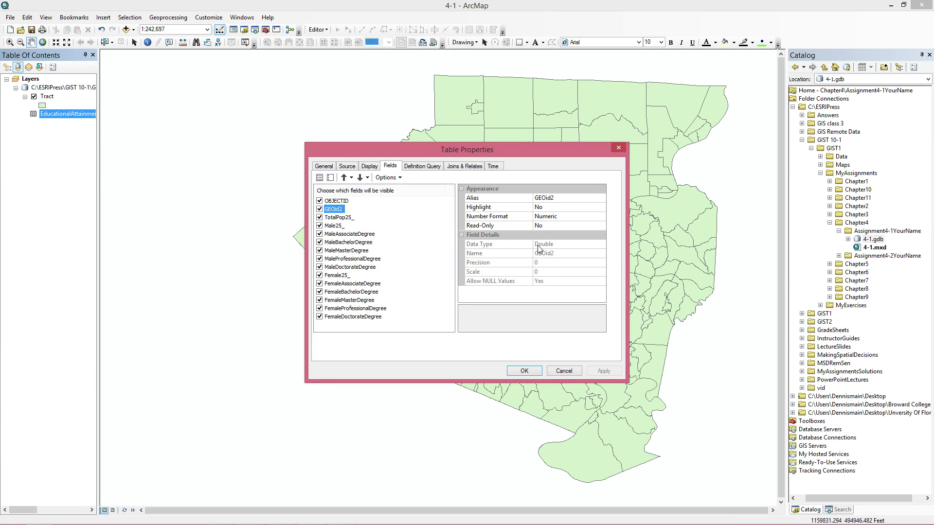
click(524, 371)
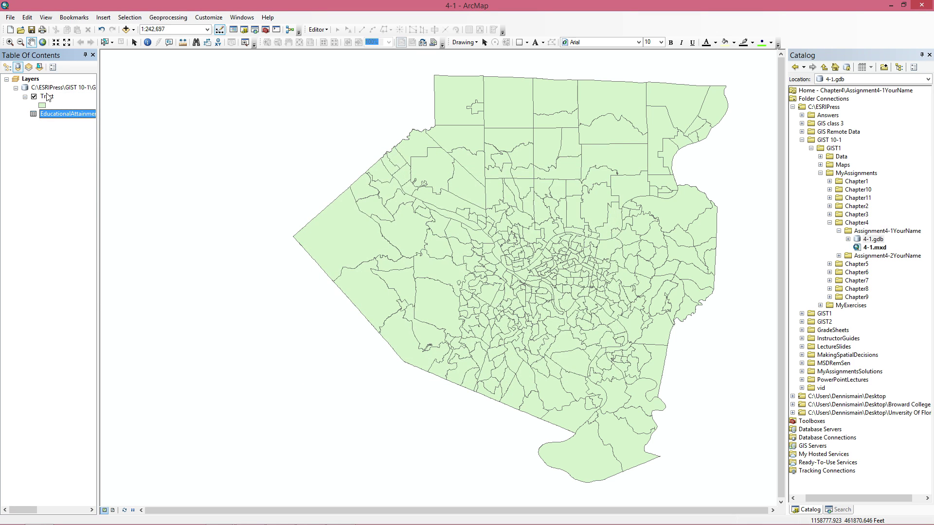
right_click(47, 97)
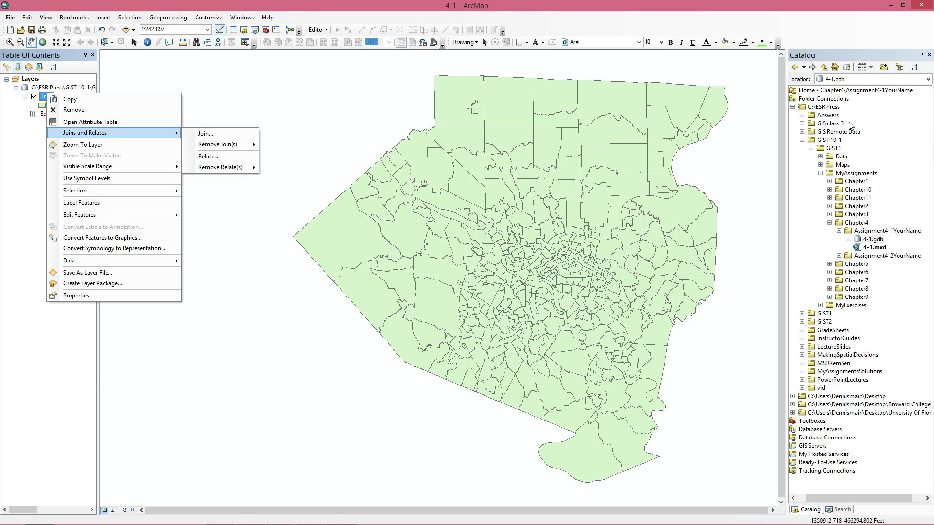
click(205, 133)
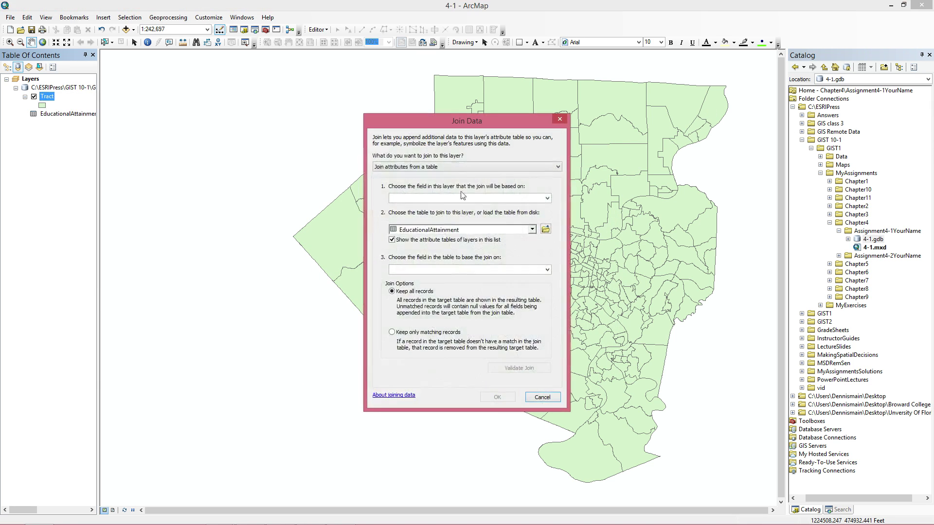
click(521, 198)
click(501, 215)
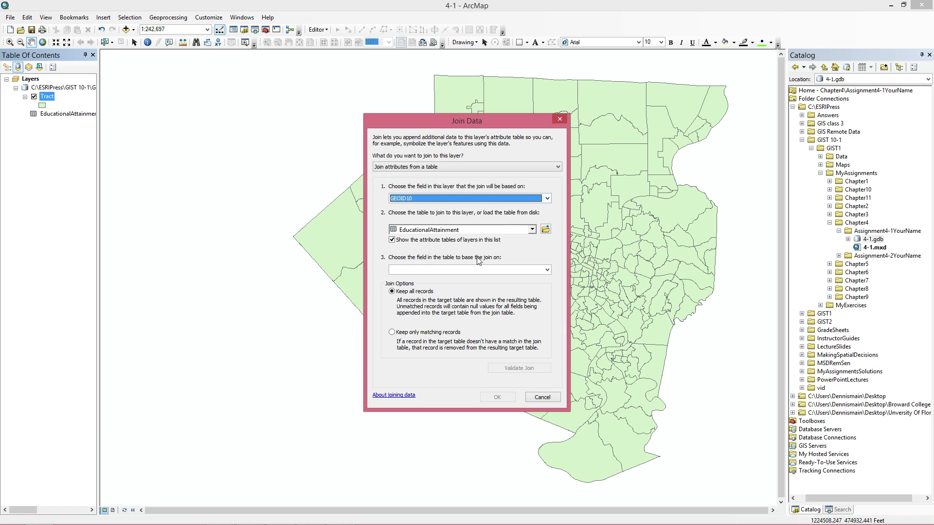
click(479, 270)
click(548, 400)
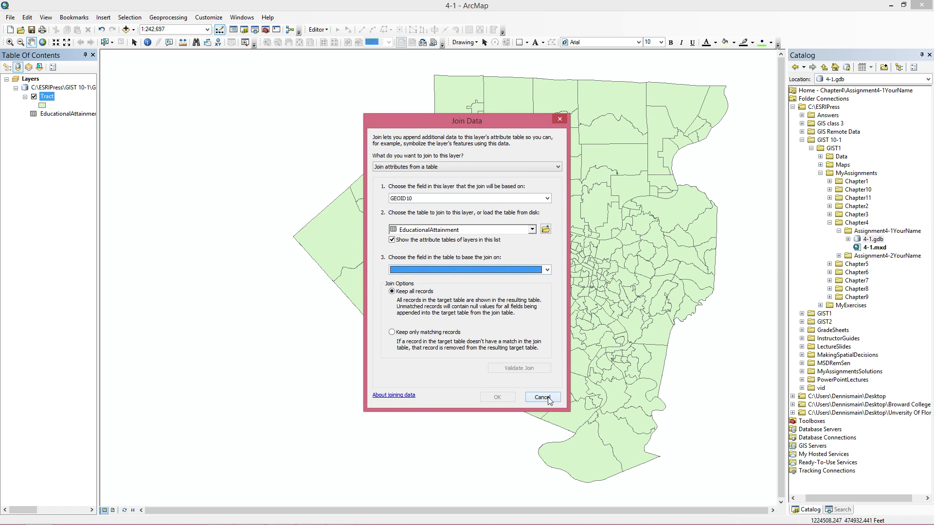
click(548, 400)
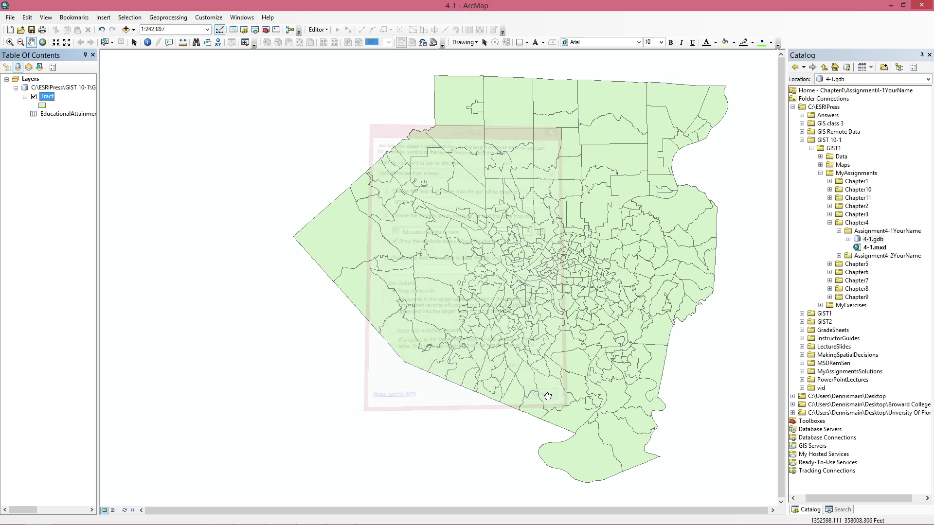
Add a Double field named GEOIDNUMB to the Tract attribute table
right_click(49, 99)
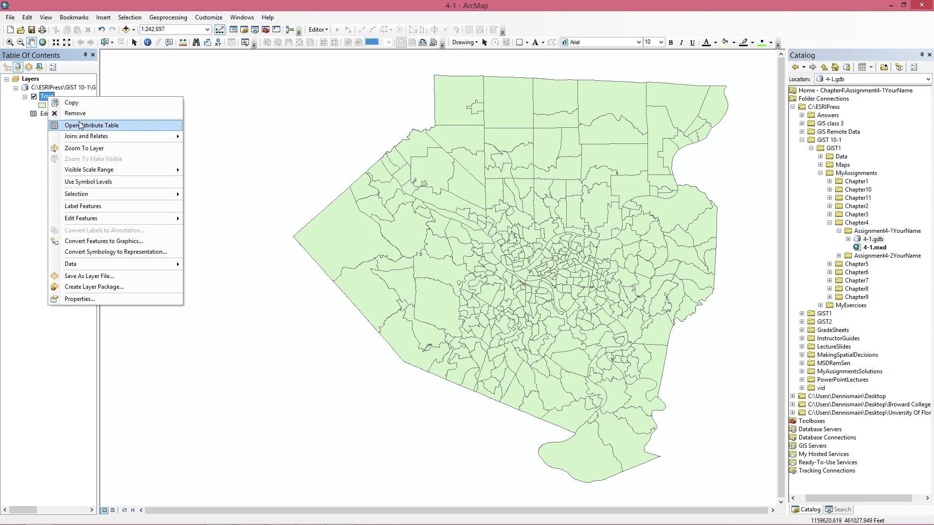
click(79, 124)
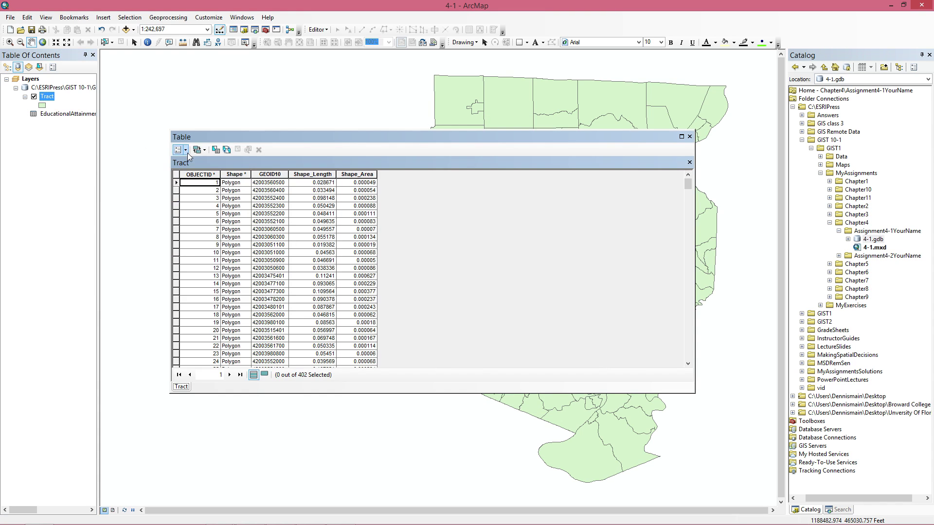
click(187, 150)
click(226, 218)
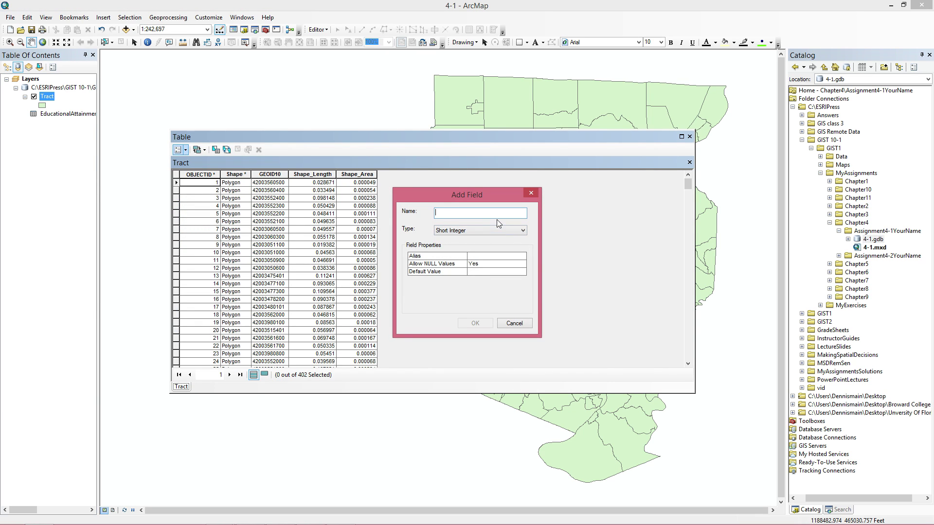
text(GEOIDNUMB)
click(499, 230)
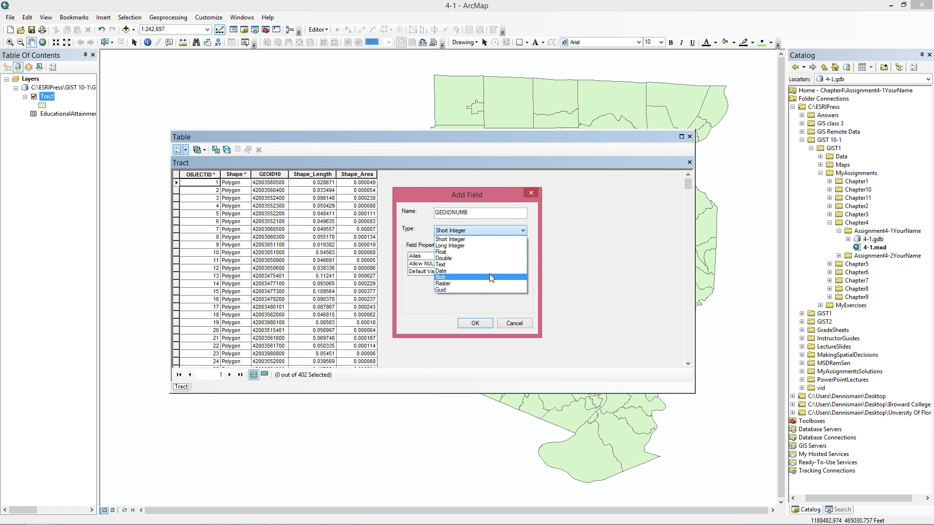
click(495, 258)
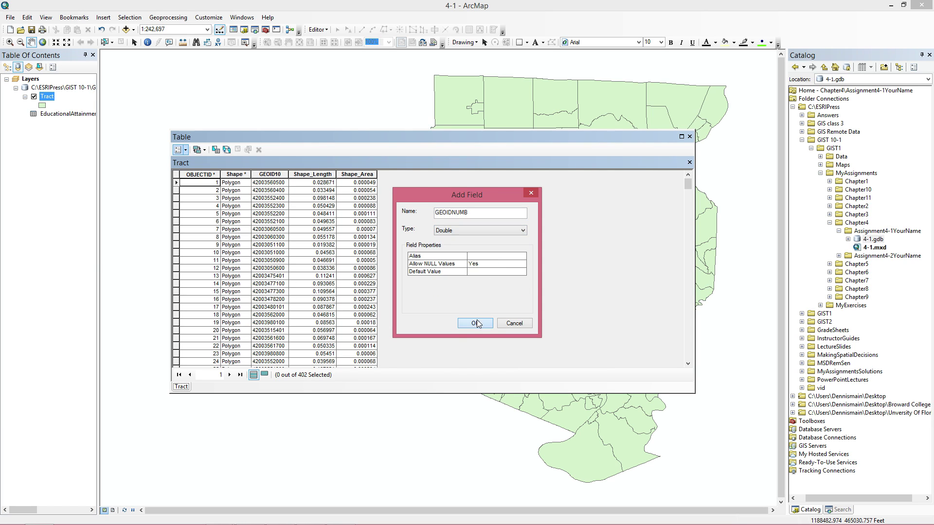
click(475, 323)
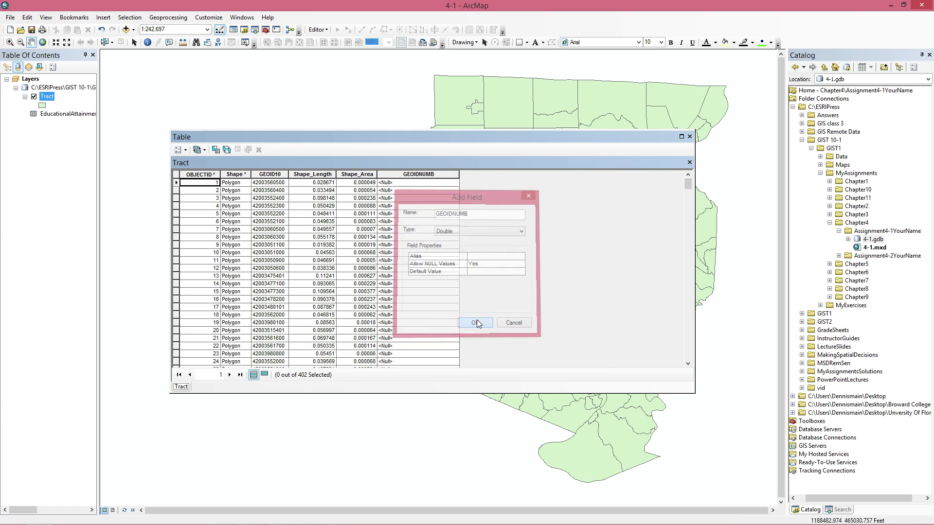
Calculate GEOIDNUMB as [GEOID10] for every tract in Field Calculator
click(402, 173)
right_click(407, 176)
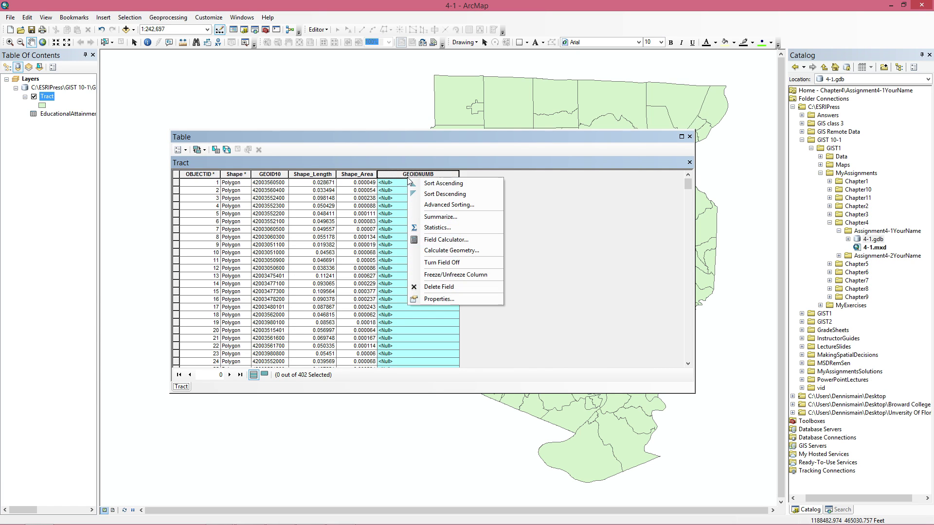
click(444, 242)
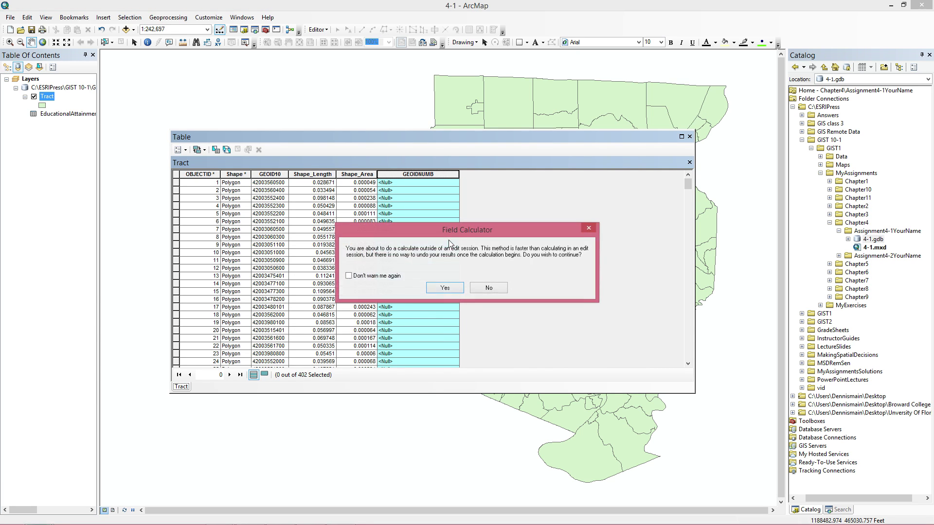
click(448, 287)
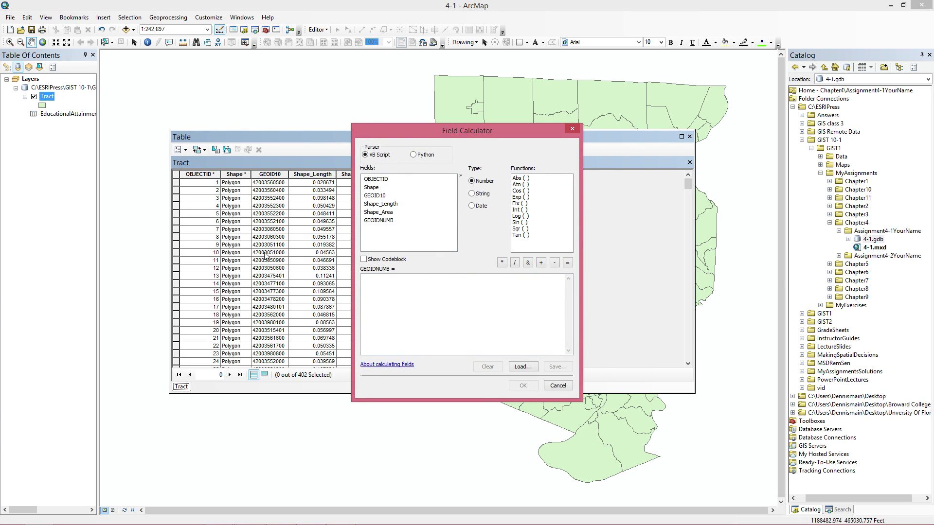
double_click(382, 196)
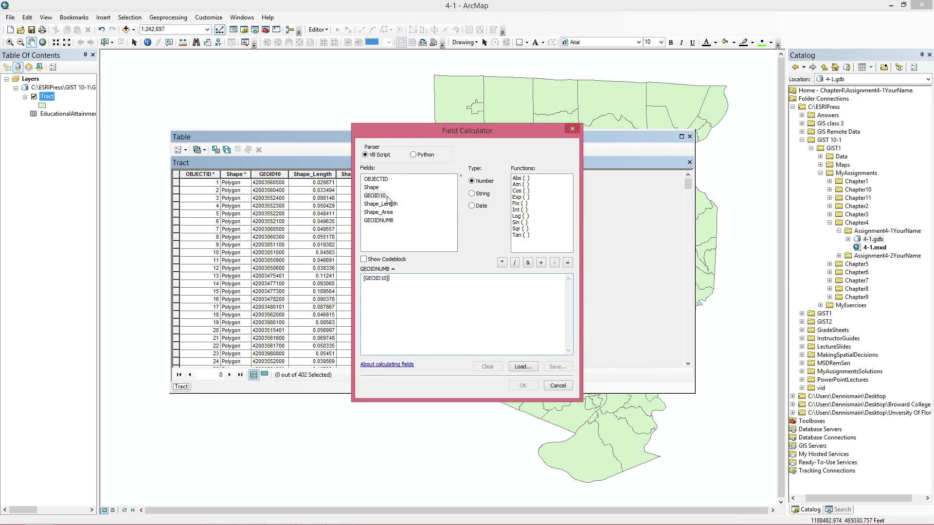
click(520, 387)
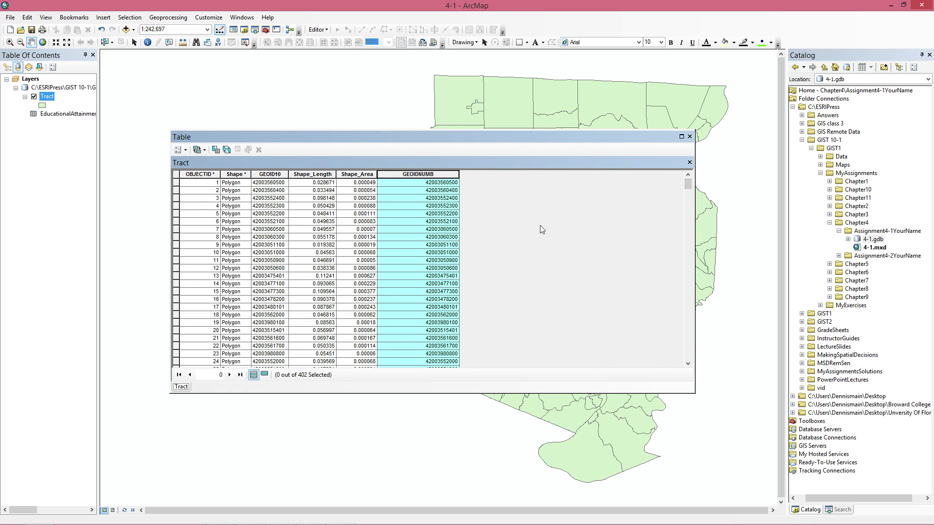
Add a Float field named PCollegeF to the Tract table
click(178, 150)
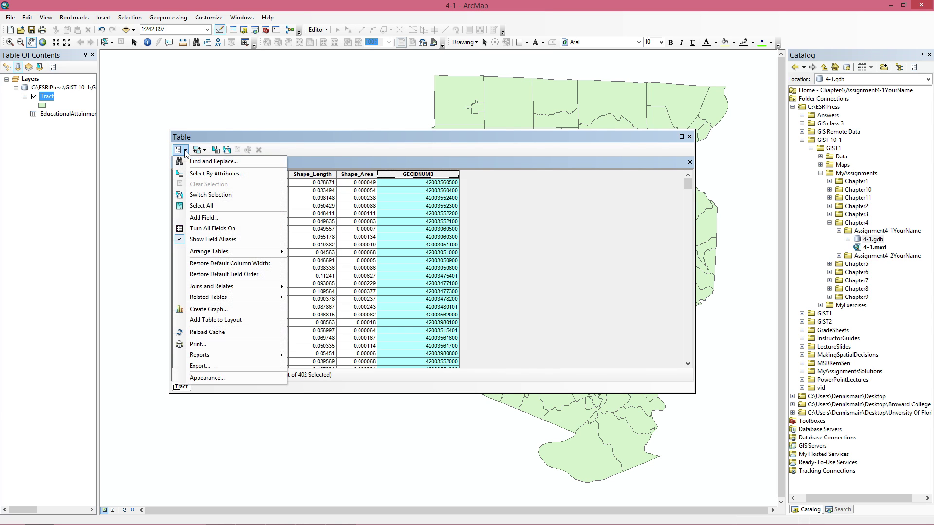
click(197, 217)
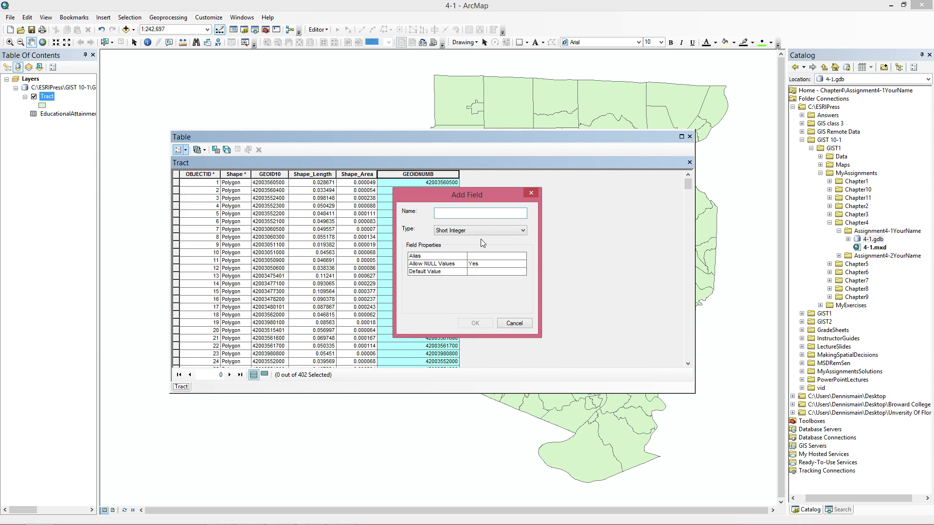
text(PCollegeF)
click(480, 231)
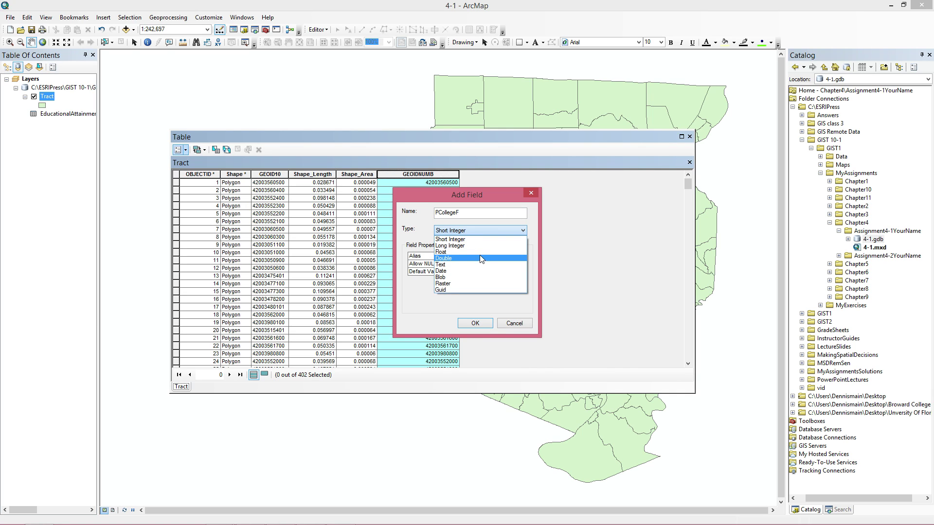
click(481, 252)
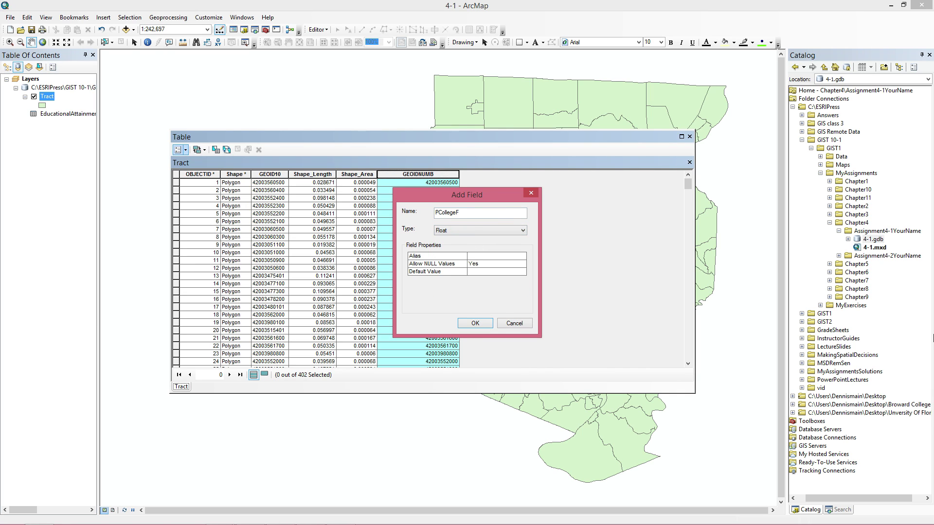
click(475, 323)
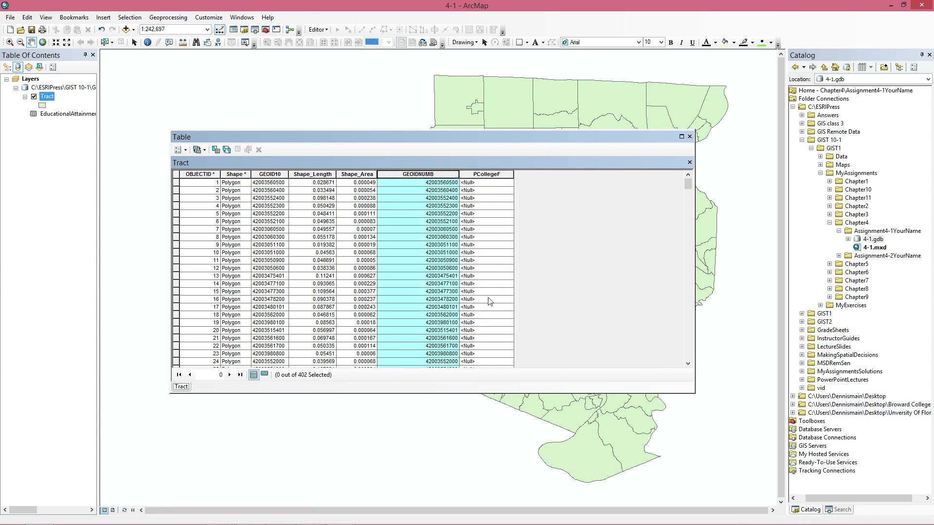
Add a second Float field, PCollegeM, then close the attribute table
click(186, 149)
click(215, 214)
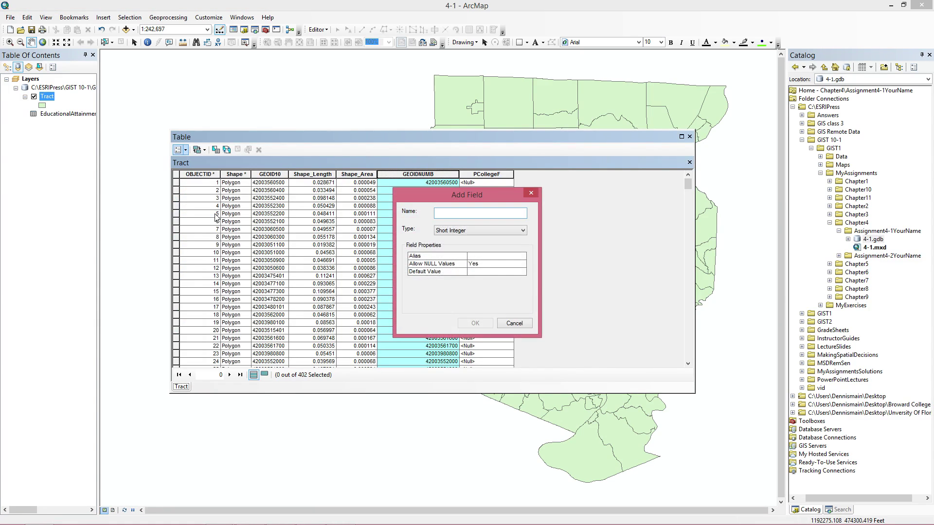
text(PCollegeM)
click(452, 230)
click(458, 252)
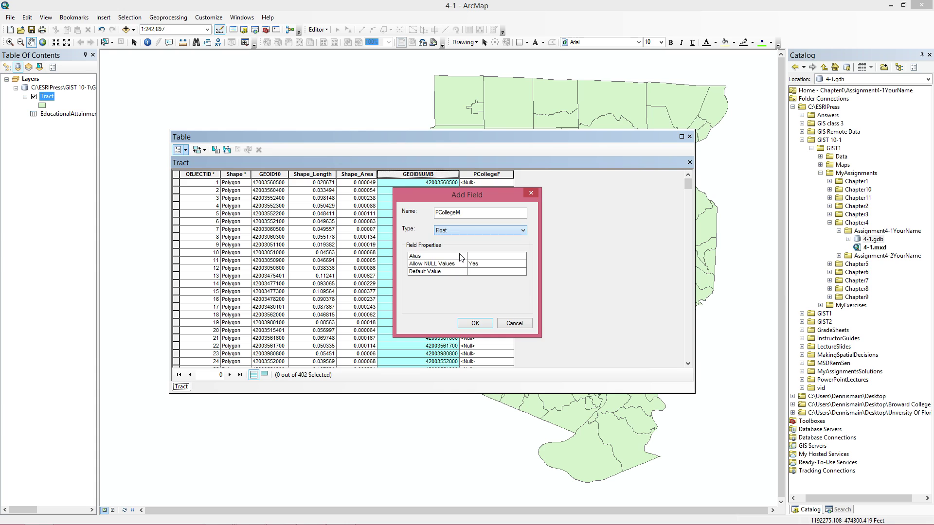
click(475, 323)
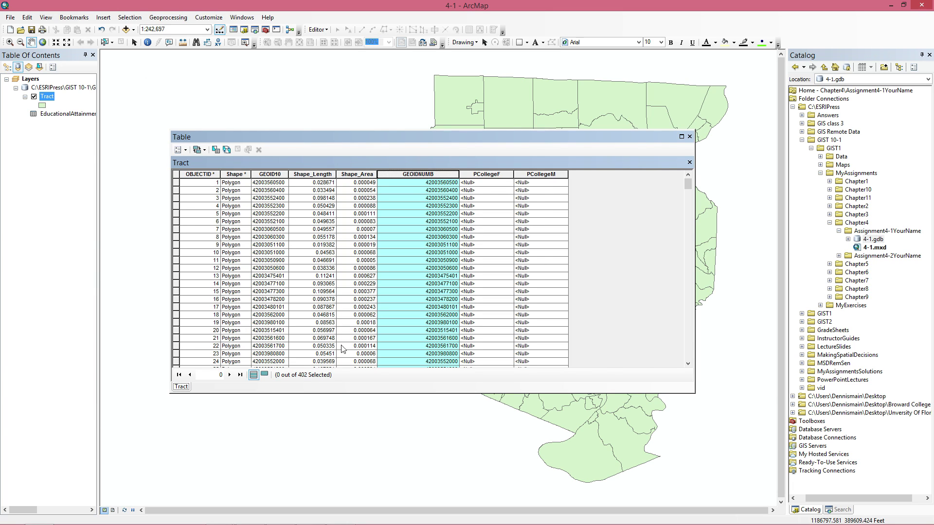
click(690, 137)
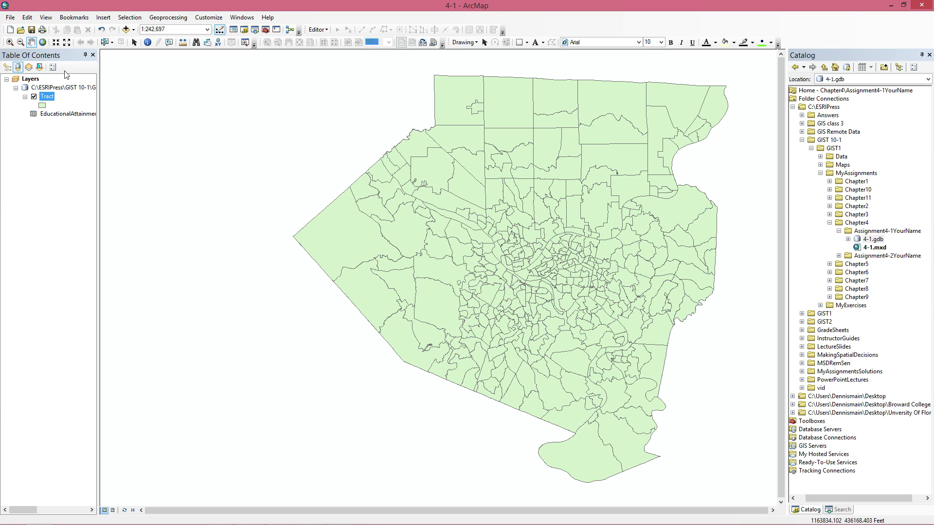
Join EducationalAttainment to Tract on GEOIDNUMB = GEOid2, validating 402 of 402 matches
right_click(44, 100)
mouse_move(118, 136)
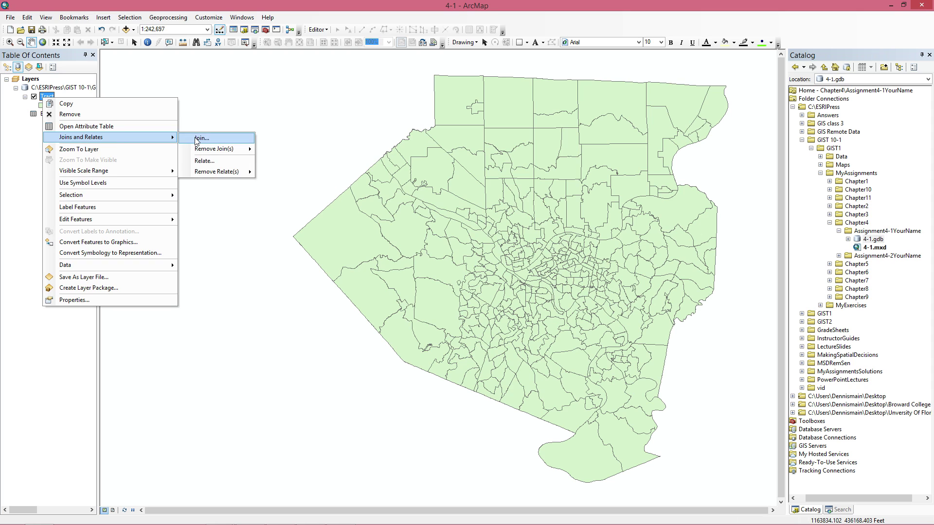
click(203, 144)
click(468, 199)
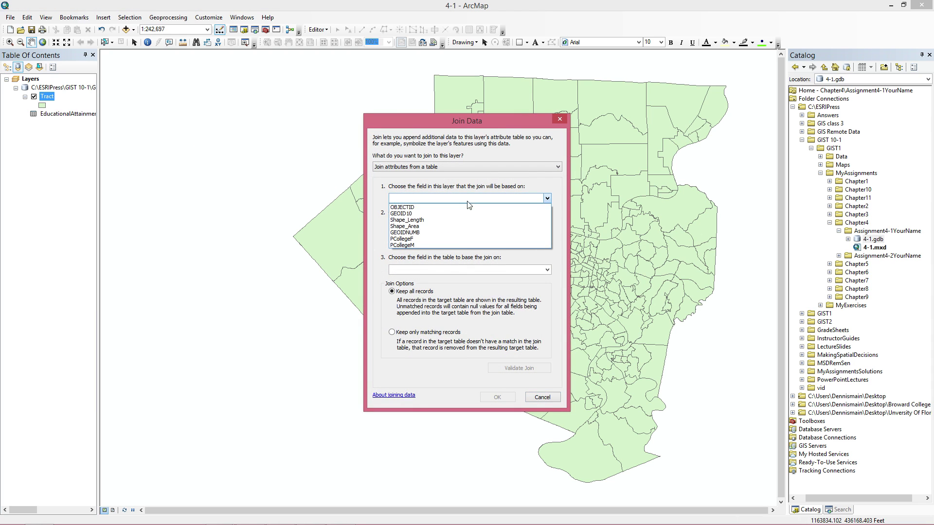
click(461, 238)
click(413, 271)
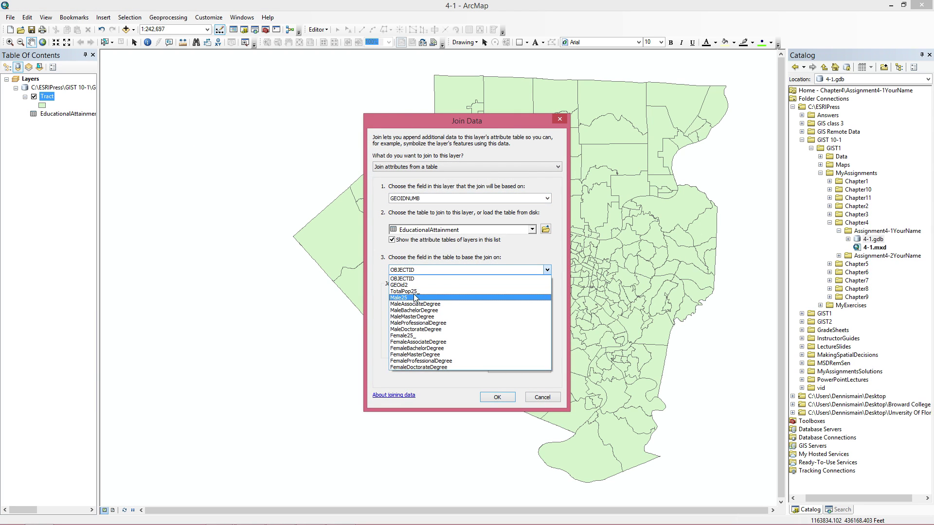
click(400, 285)
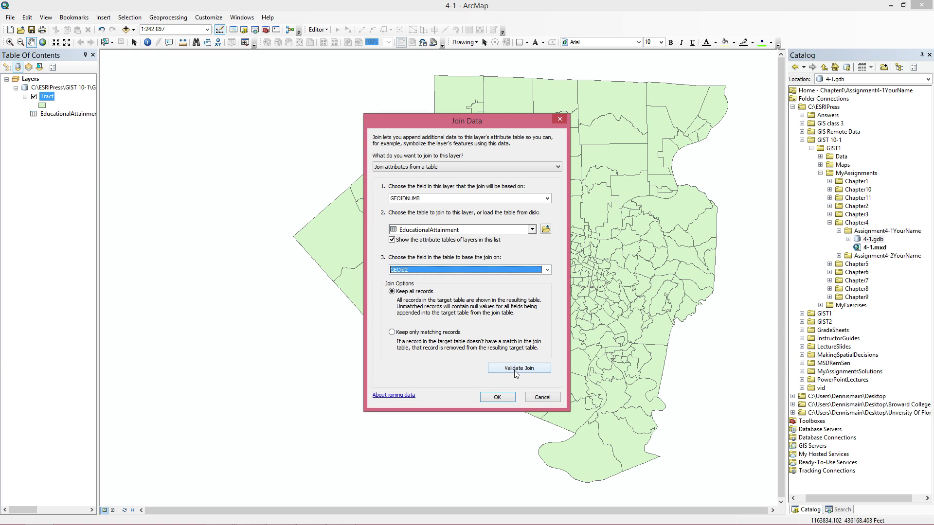
click(534, 372)
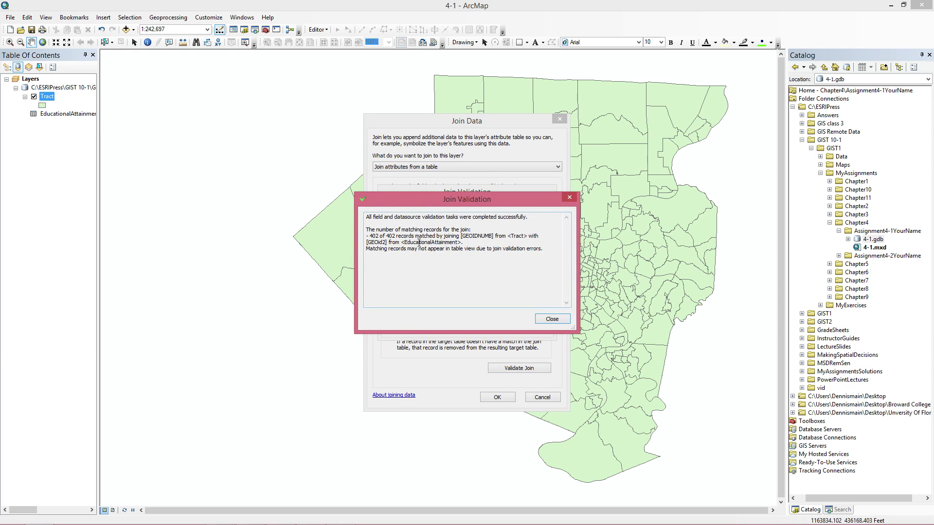
click(564, 319)
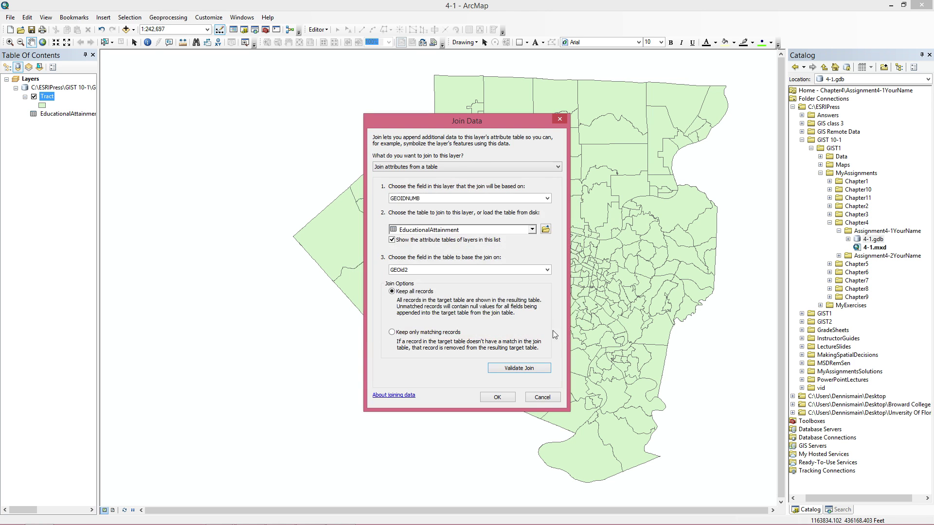
click(498, 398)
right_click(50, 101)
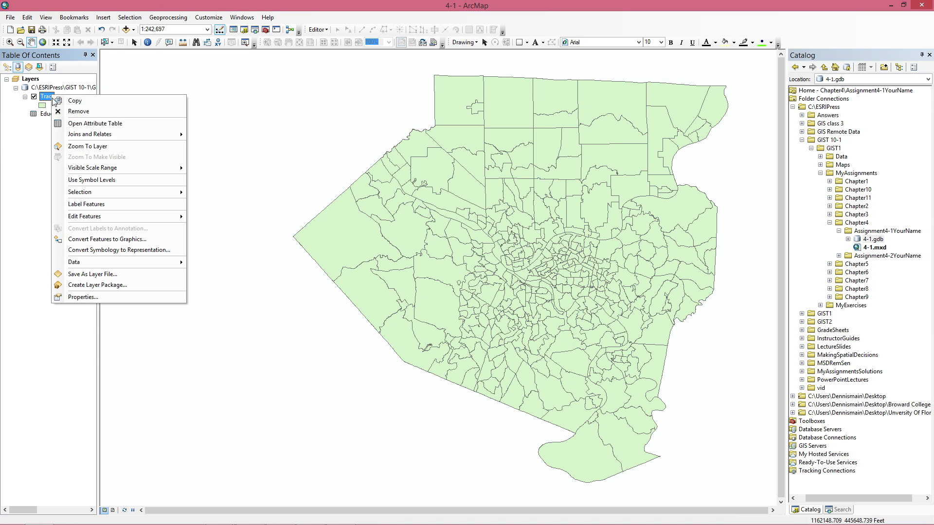
Reopen the Tract table and scroll through the joined EducationalAttainment columns
click(80, 124)
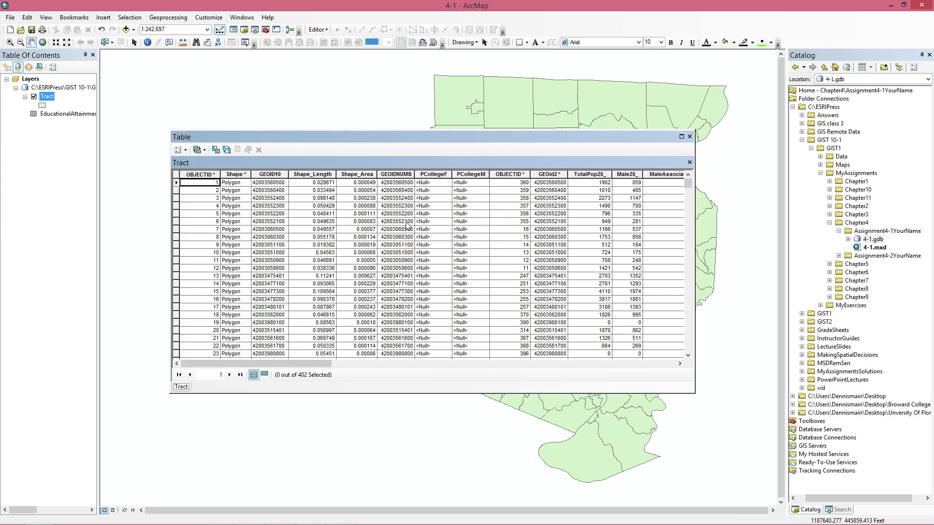
drag(325, 364, 677, 370)
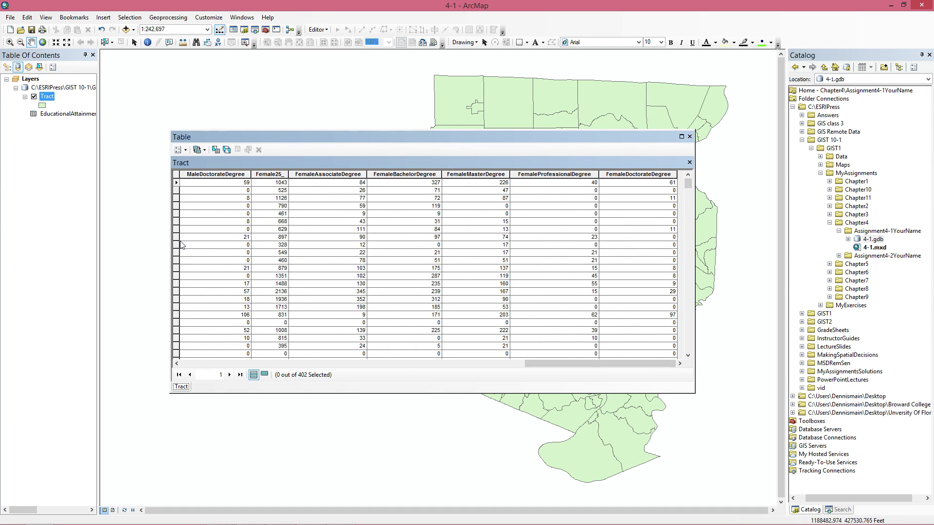
drag(600, 363, 396, 154)
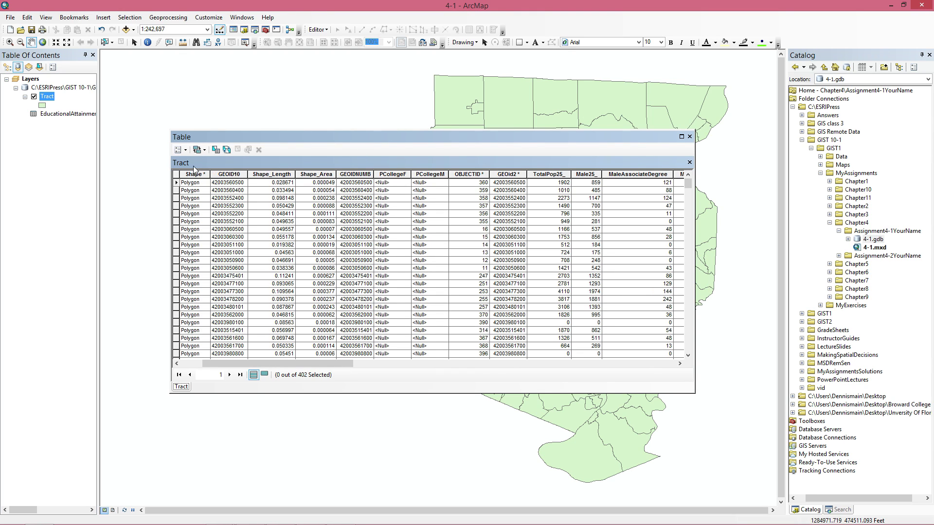
click(185, 150)
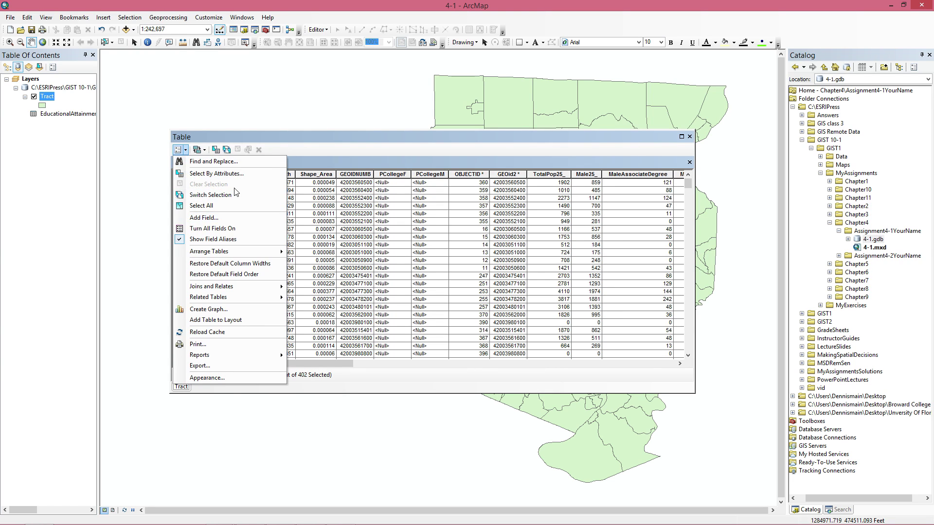
Apply Select by Attributes with EducationalAttainment.Female25_ > 0, selecting 393 of 402 tracts
click(240, 175)
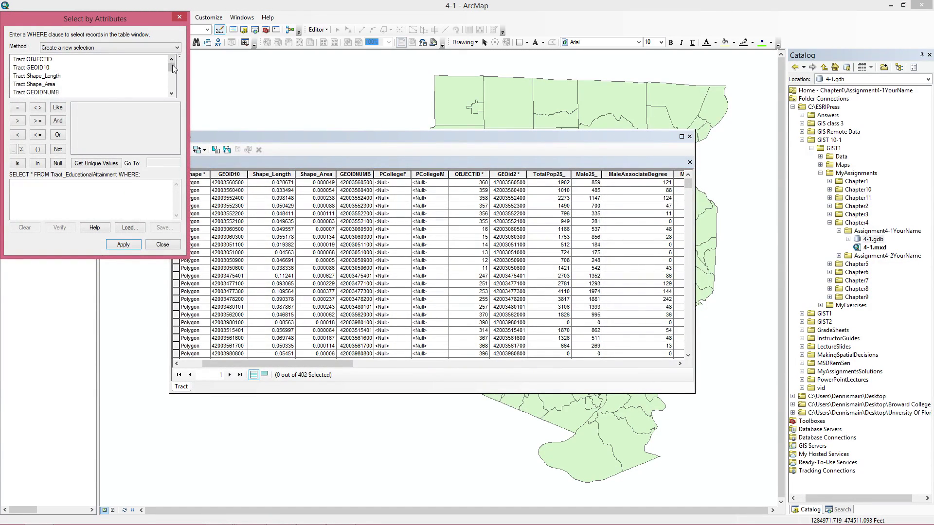
drag(173, 67, 173, 76)
scroll(171, 95, down, 3)
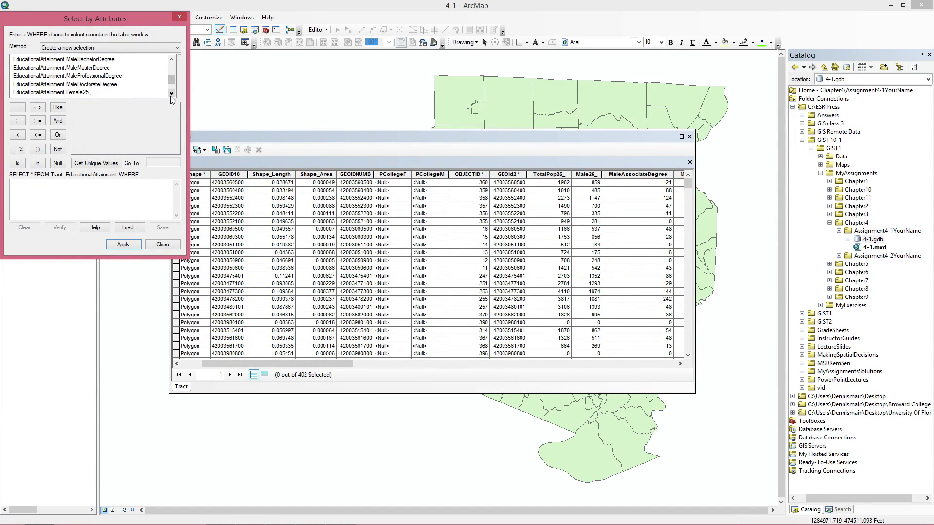
click(87, 77)
double_click(86, 77)
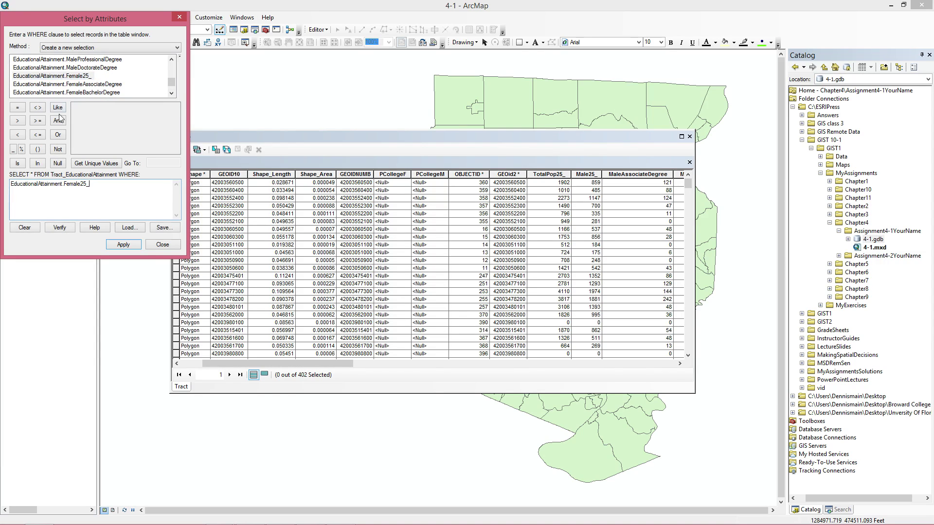
click(19, 122)
text(0)
click(125, 245)
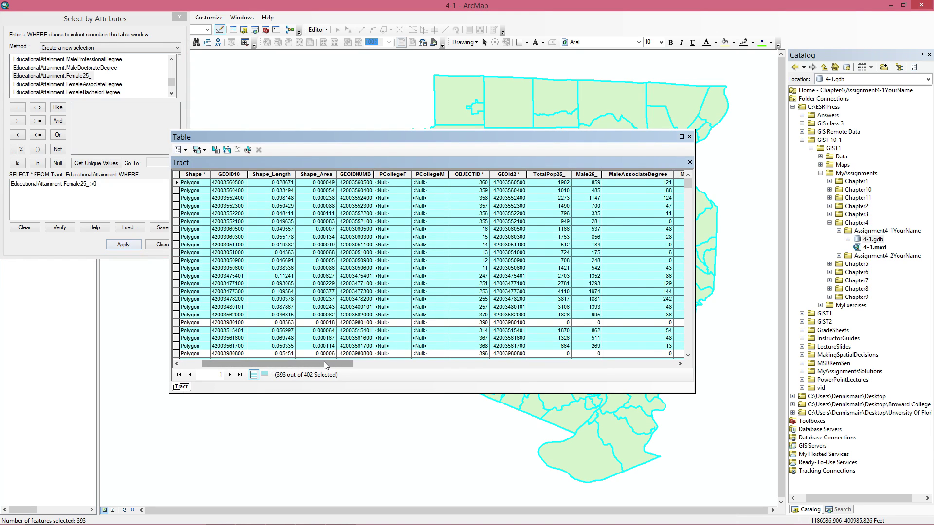
Close the Select by Attributes dialog, keeping the Female25_ selection
drag(324, 361, 348, 374)
right_click(367, 175)
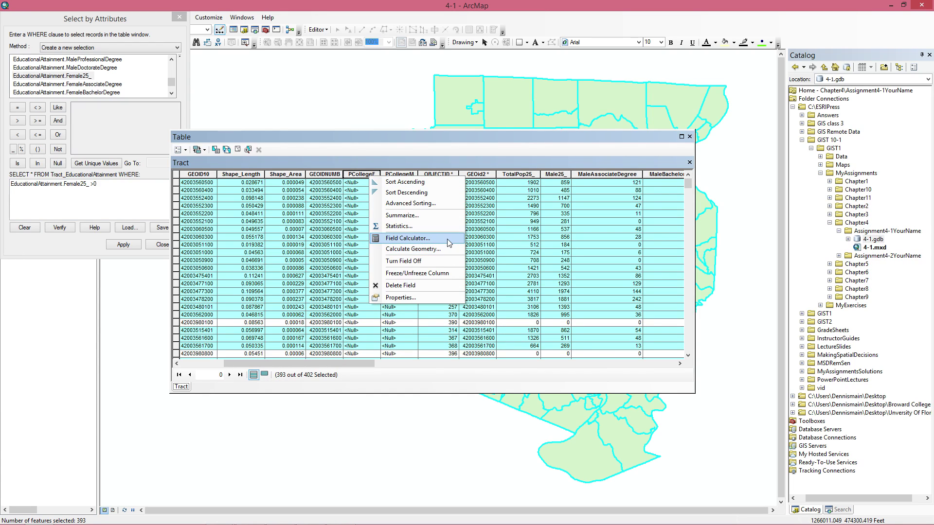
click(97, 252)
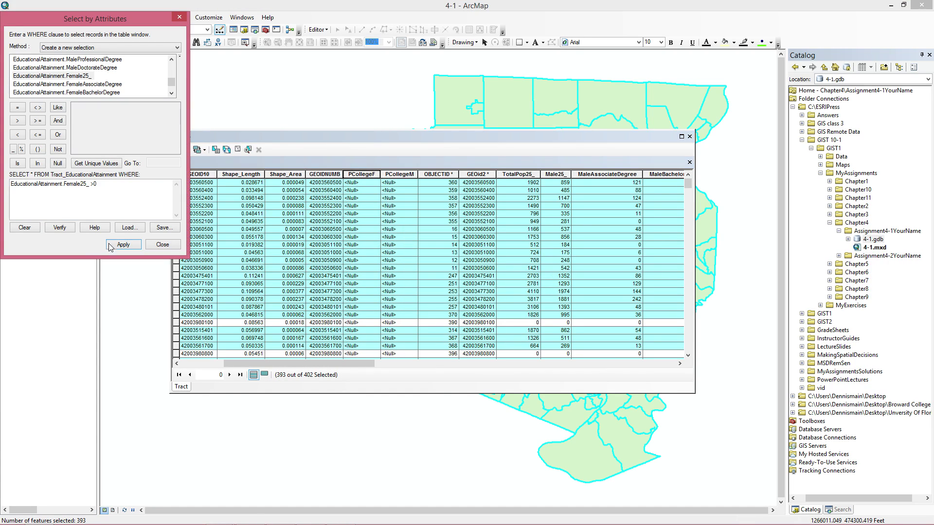
click(117, 244)
click(162, 245)
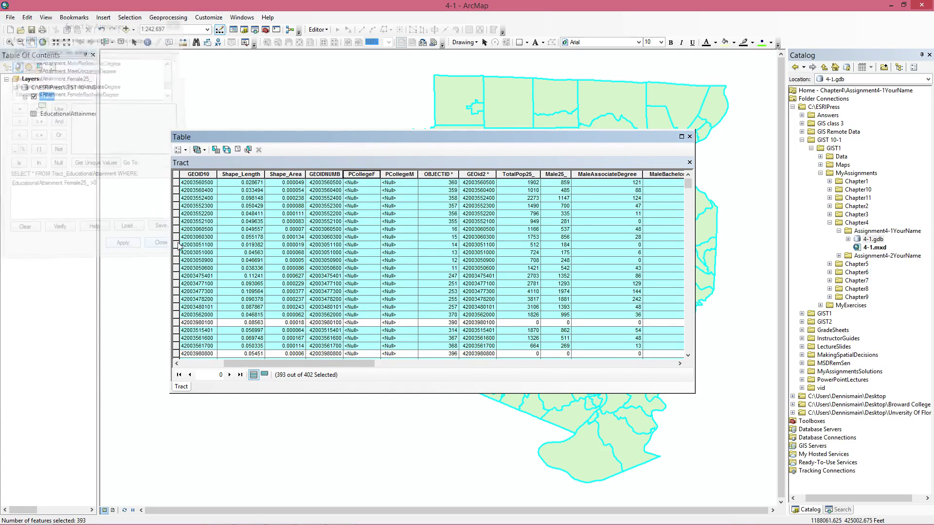
In PCollegeF's Field Calculator, sum the FemaleAssociate, FemaleBachelor and FemaleMaster degree fields
right_click(359, 173)
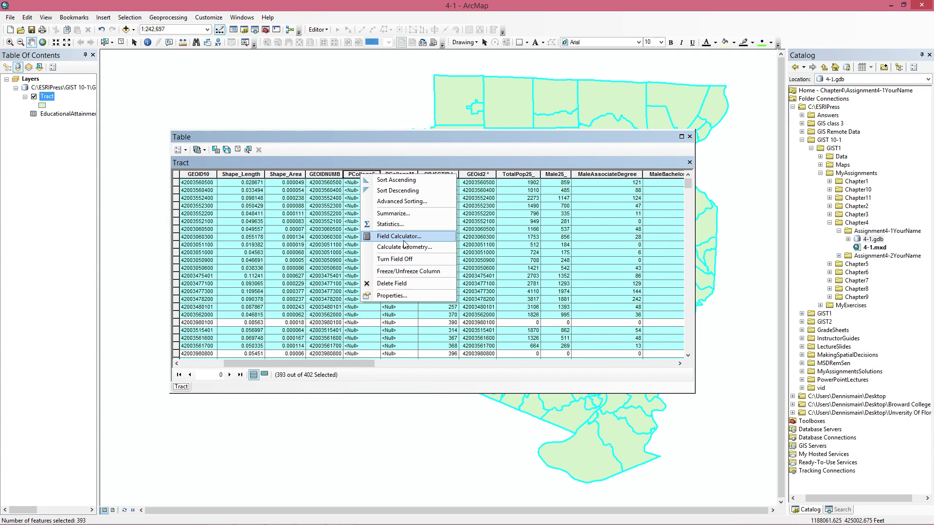
click(403, 239)
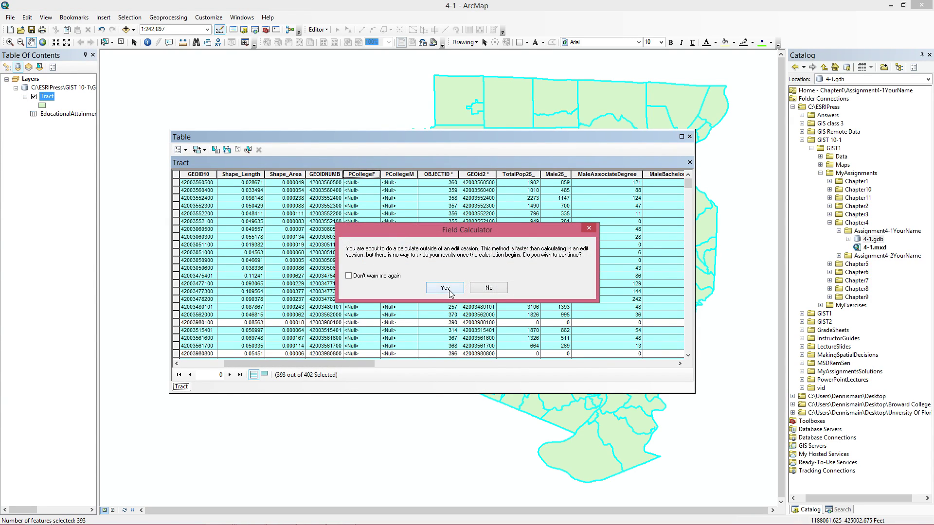
click(445, 288)
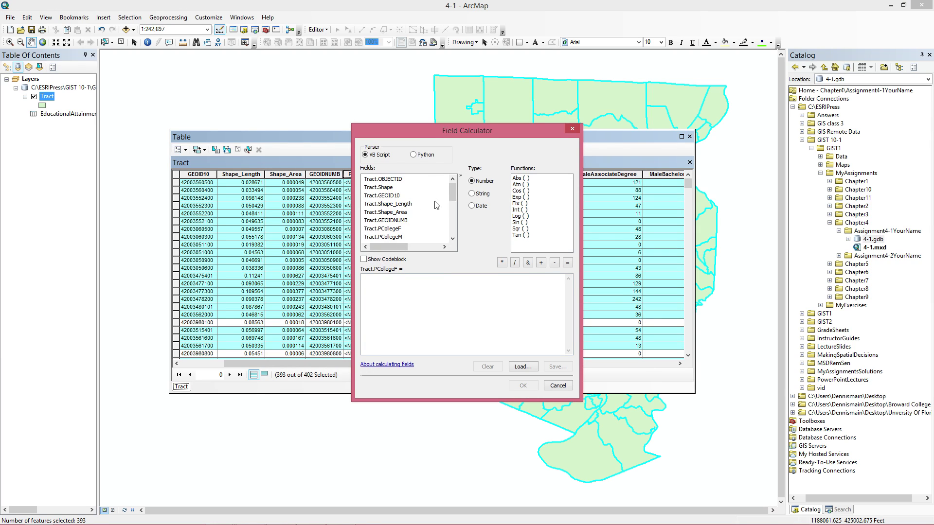
click(453, 238)
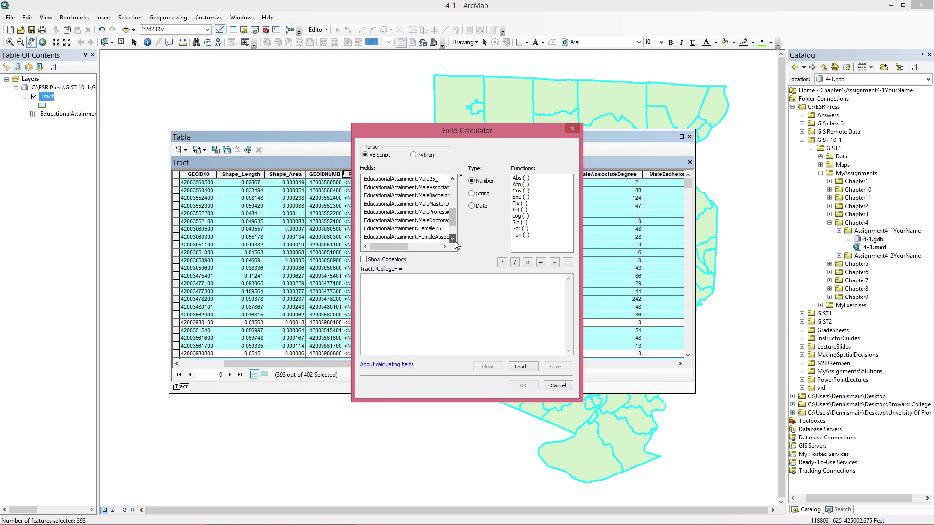
click(453, 239)
double_click(428, 229)
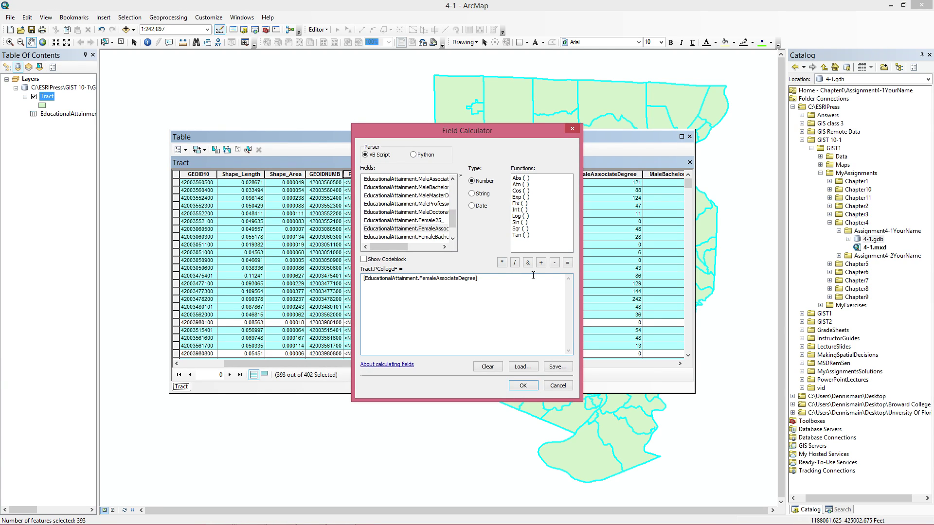
click(540, 263)
double_click(430, 237)
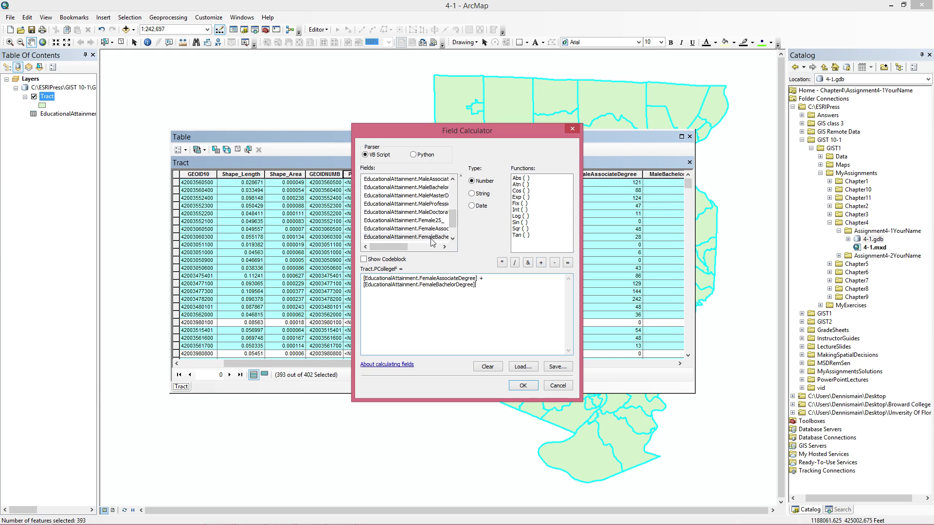
click(453, 239)
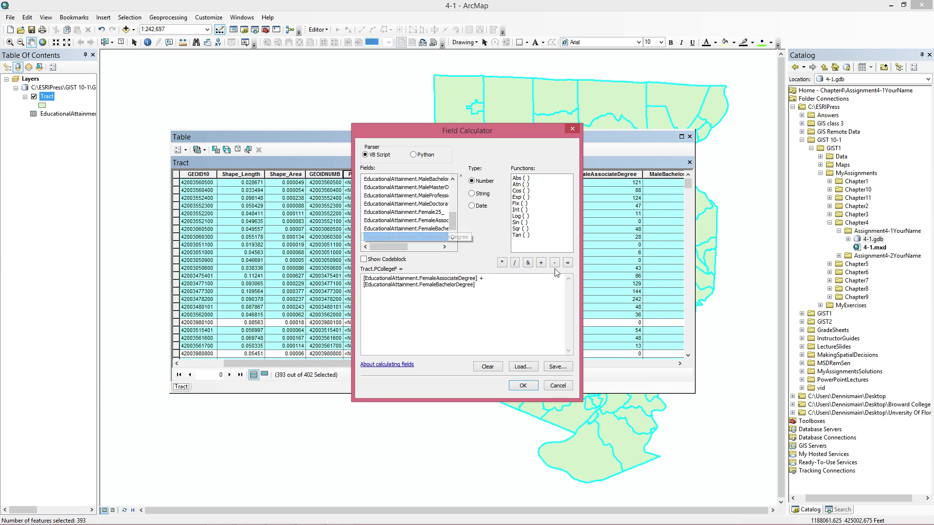
click(540, 263)
double_click(407, 237)
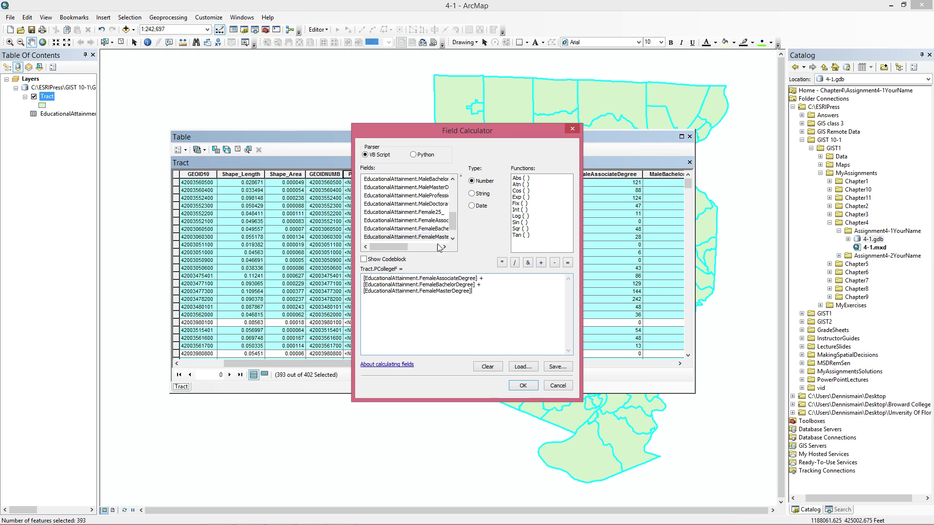
click(452, 240)
click(452, 240)
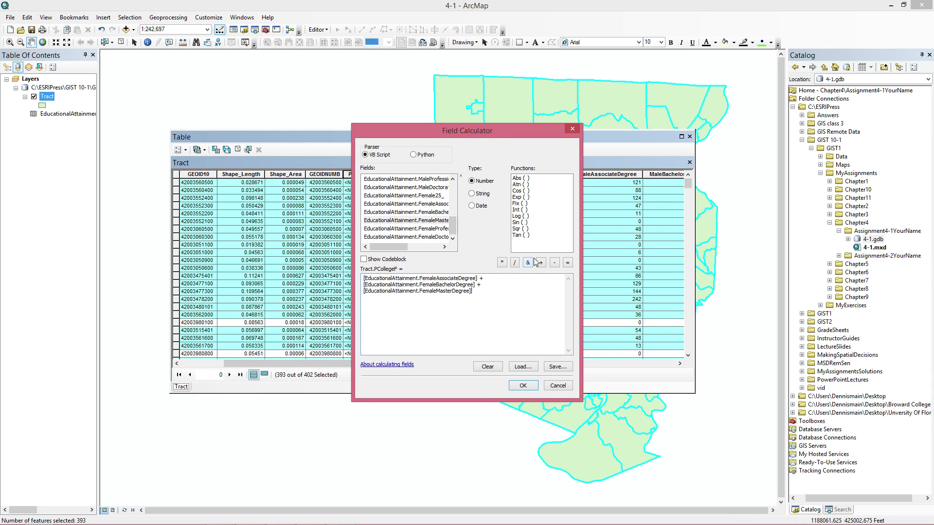
click(540, 263)
Add Professional and Doctorate degrees, divide by Female25_, multiply by 100, and calculate
click(436, 230)
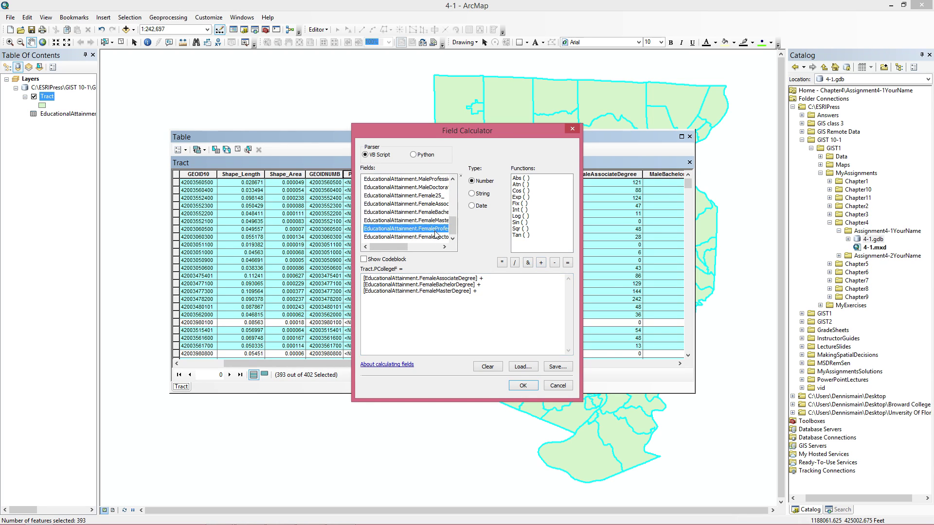
double_click(436, 235)
click(540, 263)
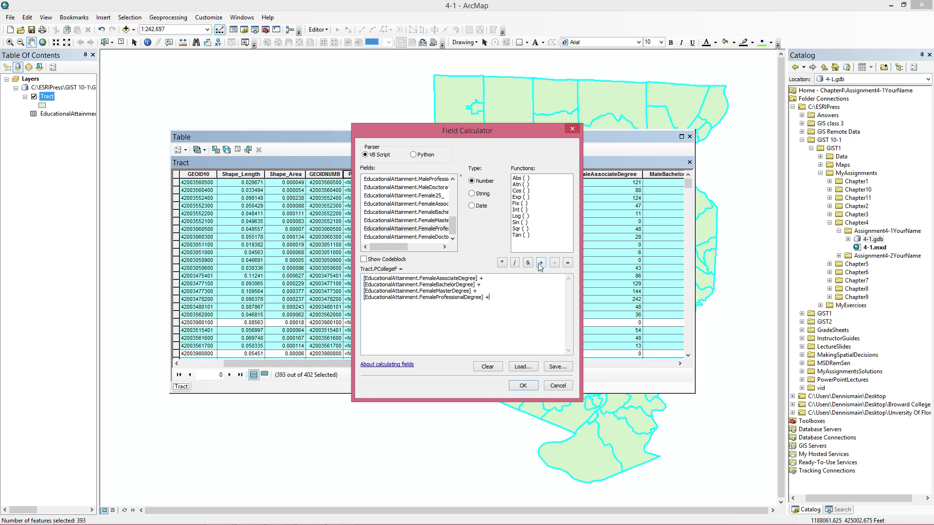
click(431, 237)
double_click(432, 238)
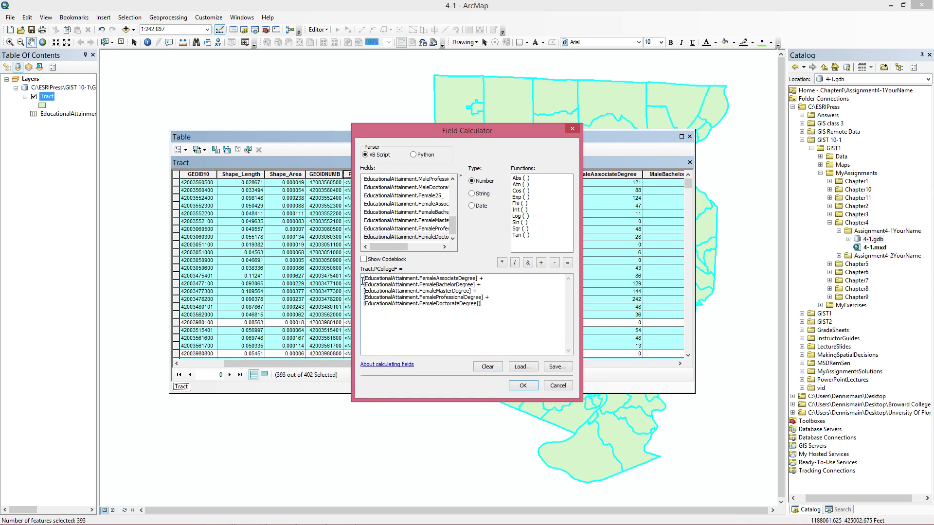
text(()
double_click(432, 196)
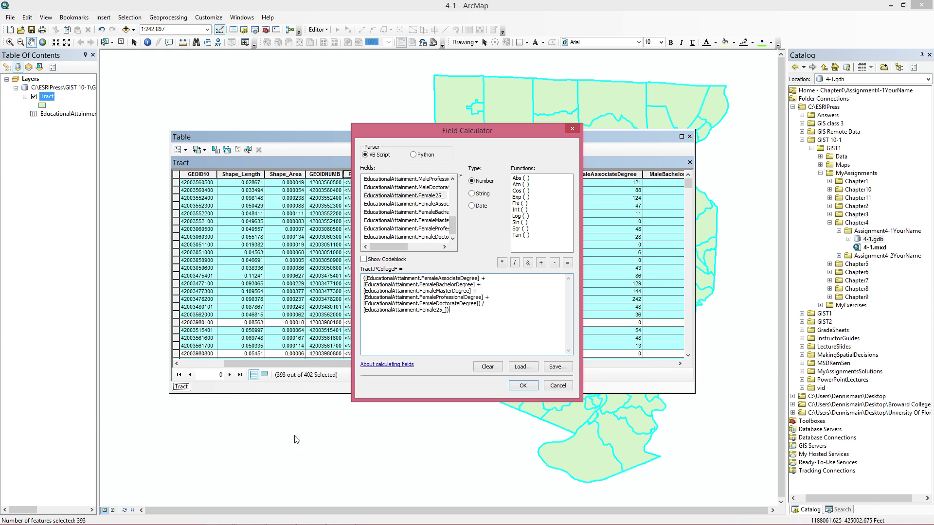
click(364, 278)
text(()
click(502, 262)
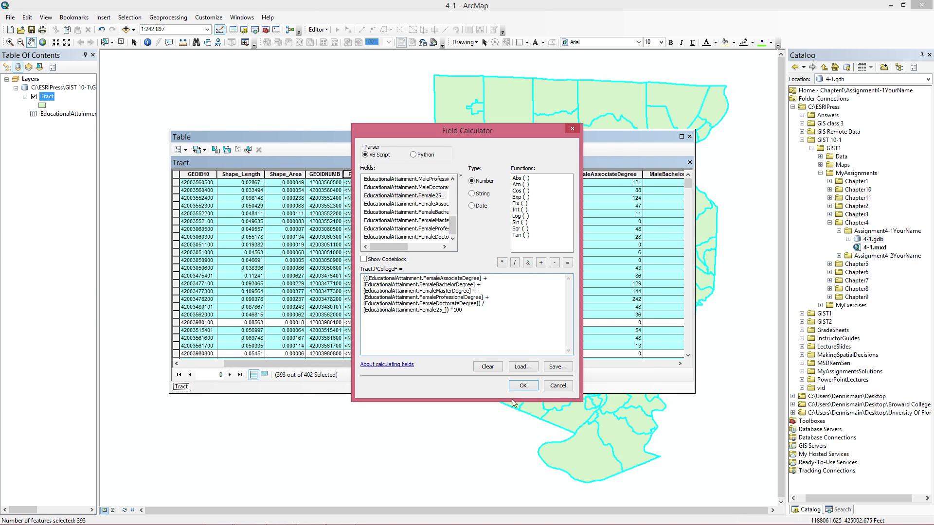
click(523, 386)
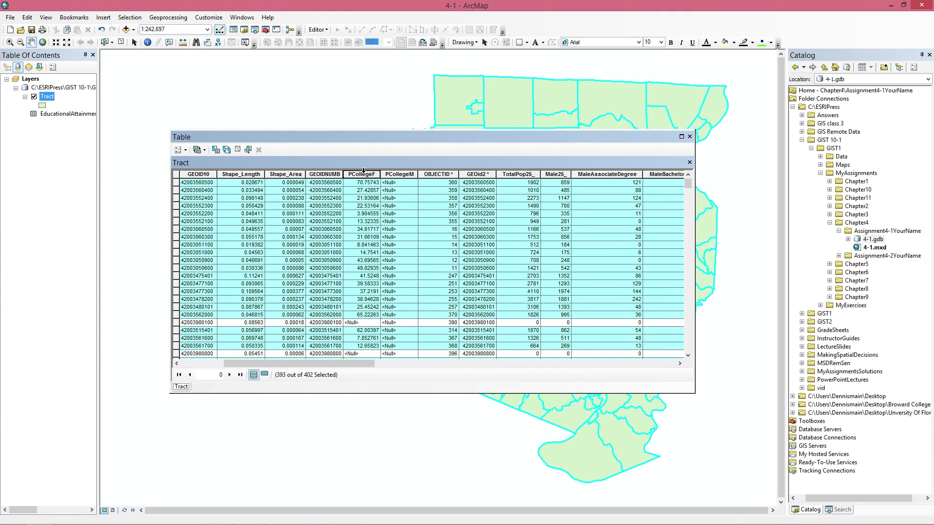
Sort the Tract table by PCollegeF in descending order
right_click(364, 171)
click(398, 193)
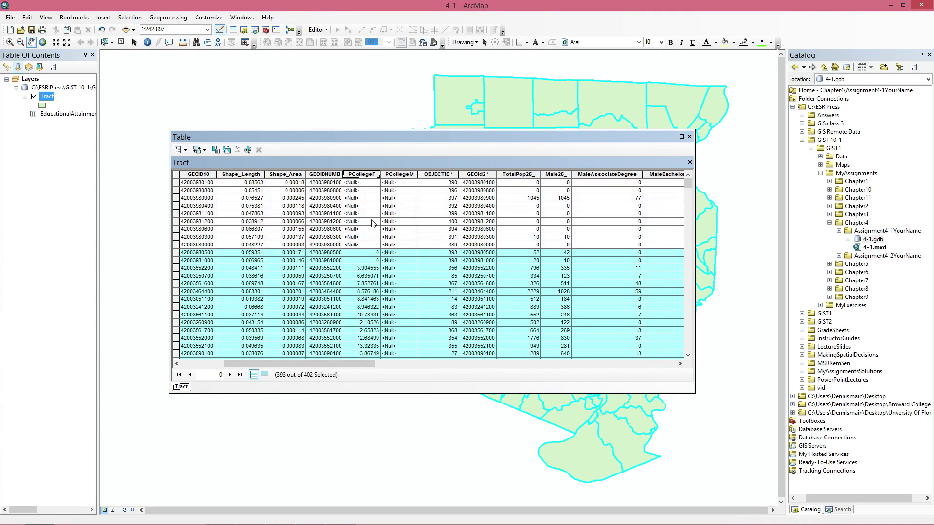
right_click(362, 174)
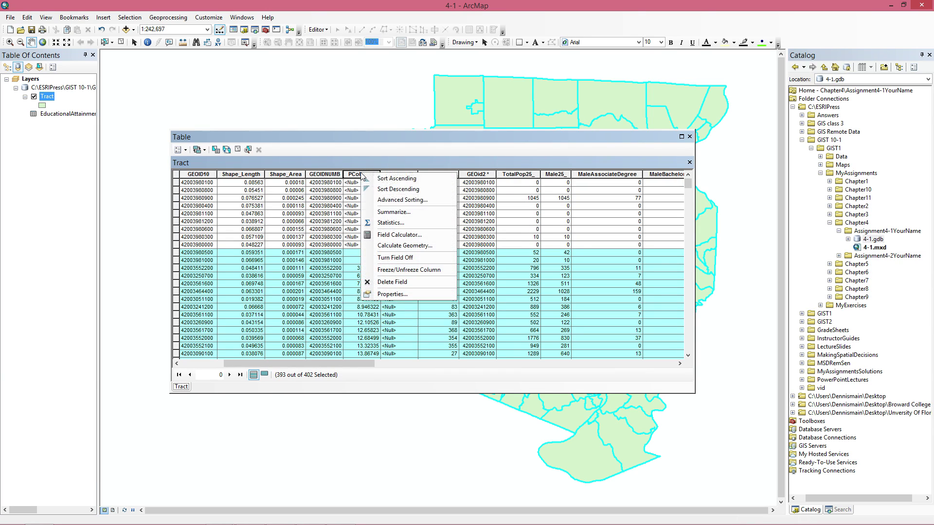
click(386, 201)
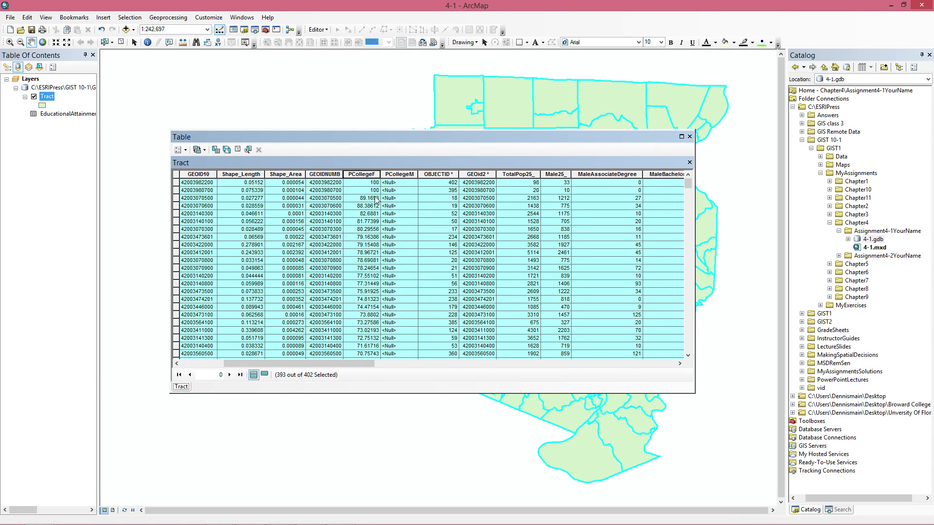
Replace the selection query with EducationalAttainment.Male25_ > 0, selecting 395 of 402 tracts
click(179, 150)
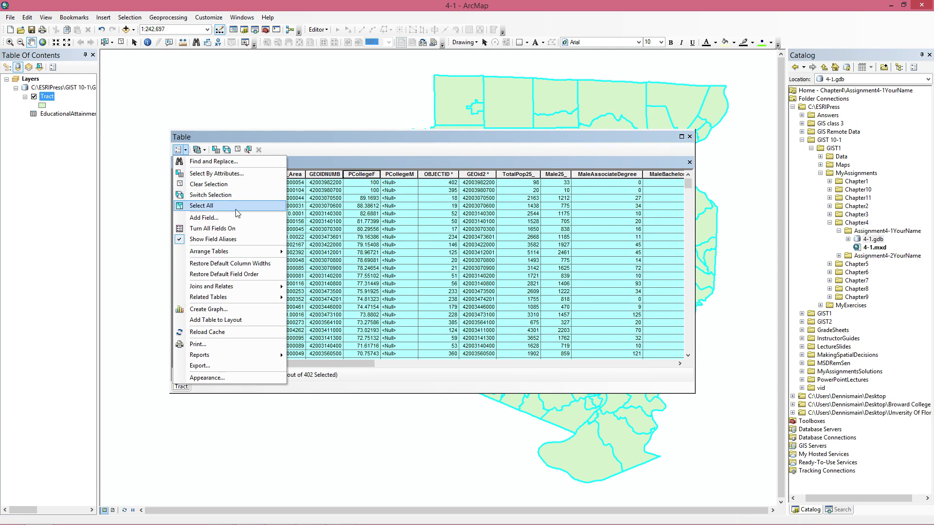
click(238, 174)
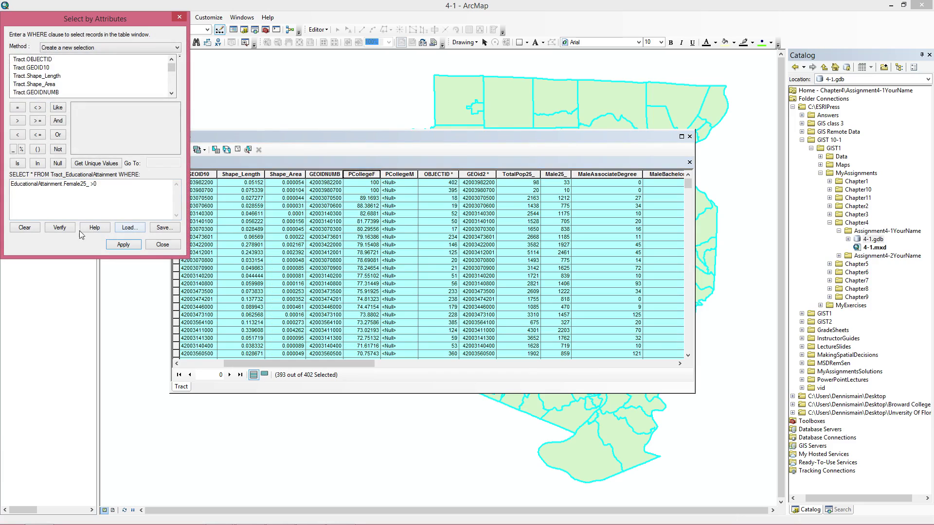
click(25, 227)
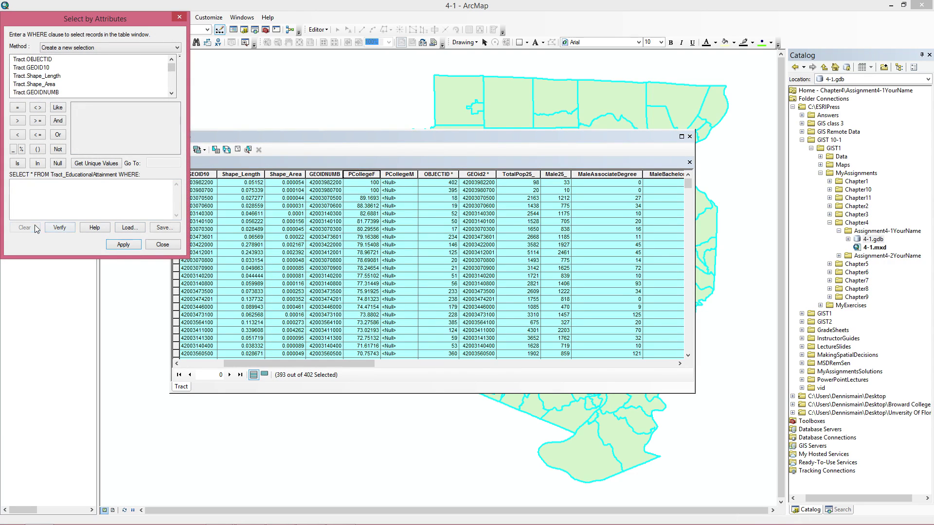
click(171, 93)
click(171, 93)
click(171, 93)
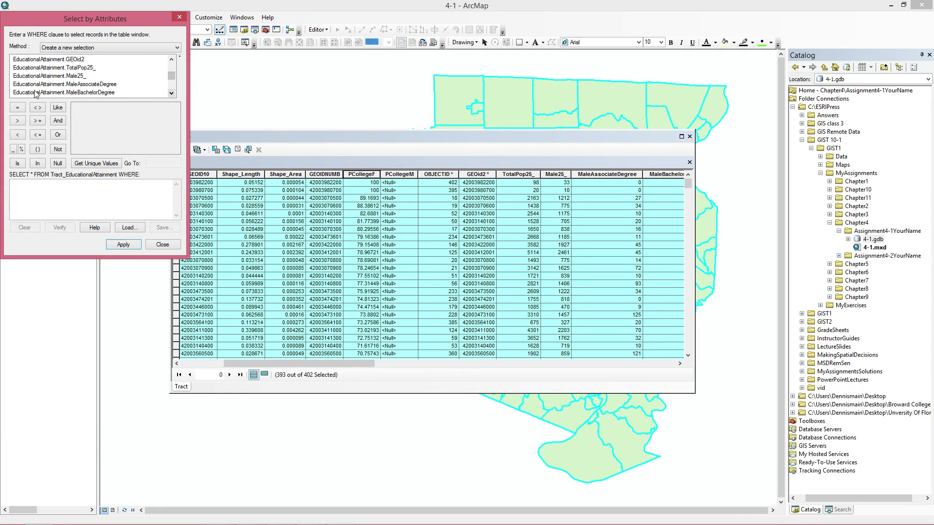
double_click(44, 76)
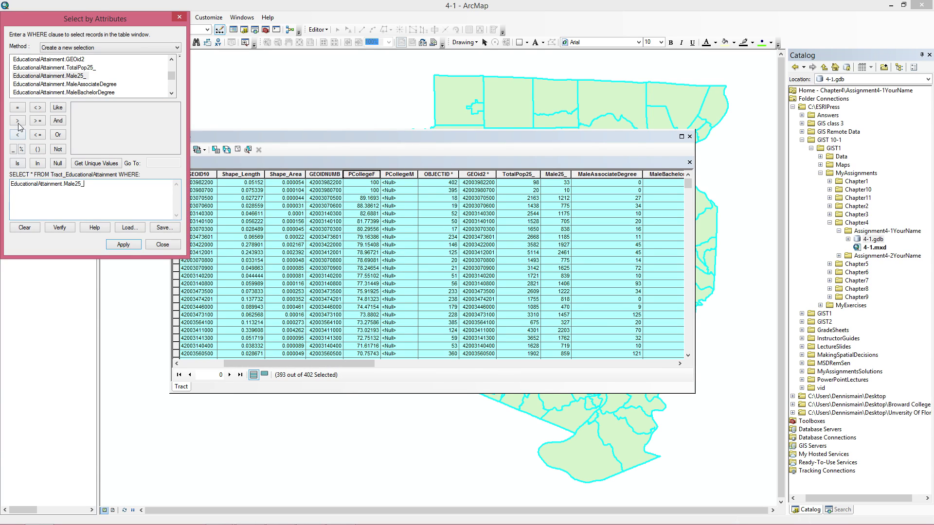
click(123, 245)
click(353, 306)
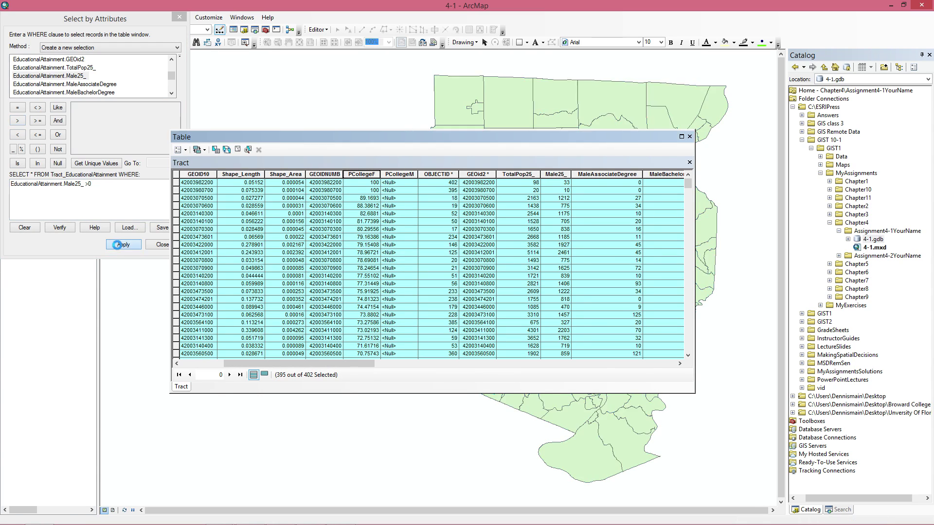
In PCollegeM's Field Calculator, clear the old expression and sum MaleAssociate, MaleBachelor and MaleMaster degrees
mouse_move(688, 187)
mouse_down()
mouse_move(686, 372)
mouse_move(688, 185)
mouse_up()
right_click(396, 176)
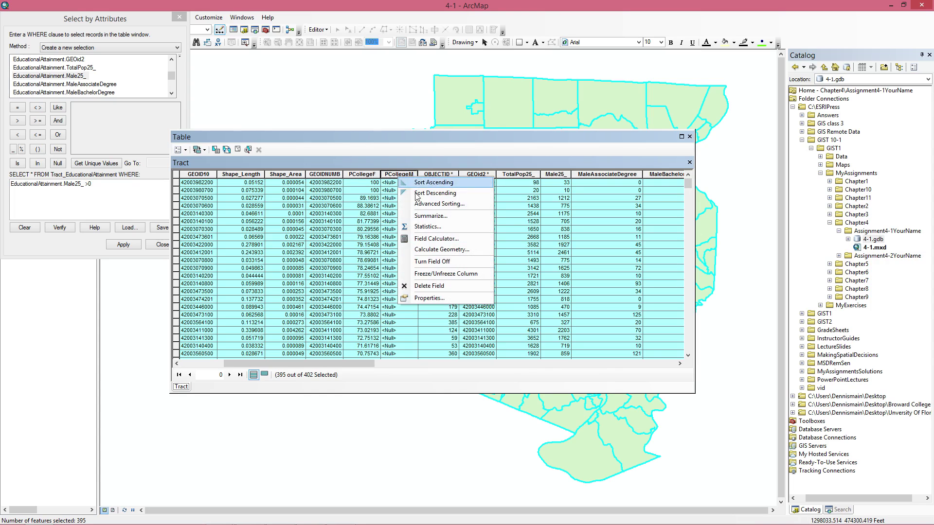
click(440, 240)
click(445, 287)
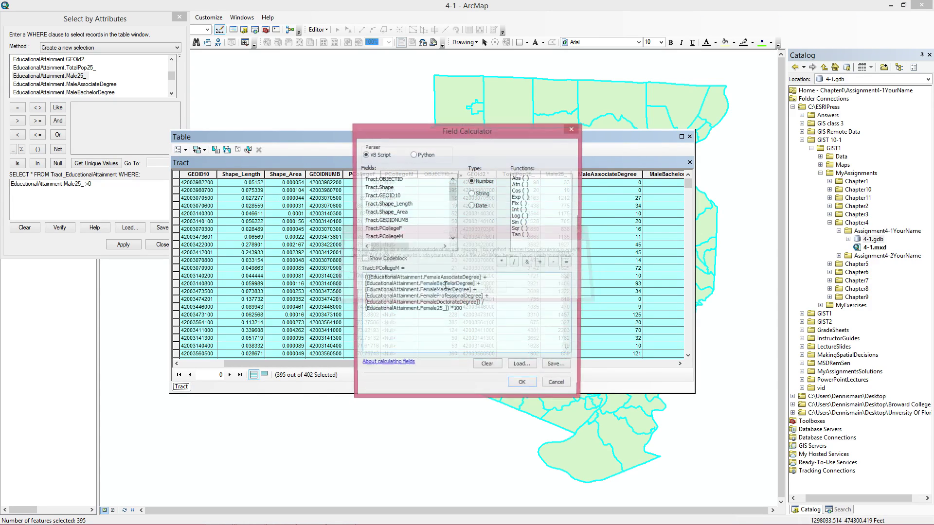
key(Delete)
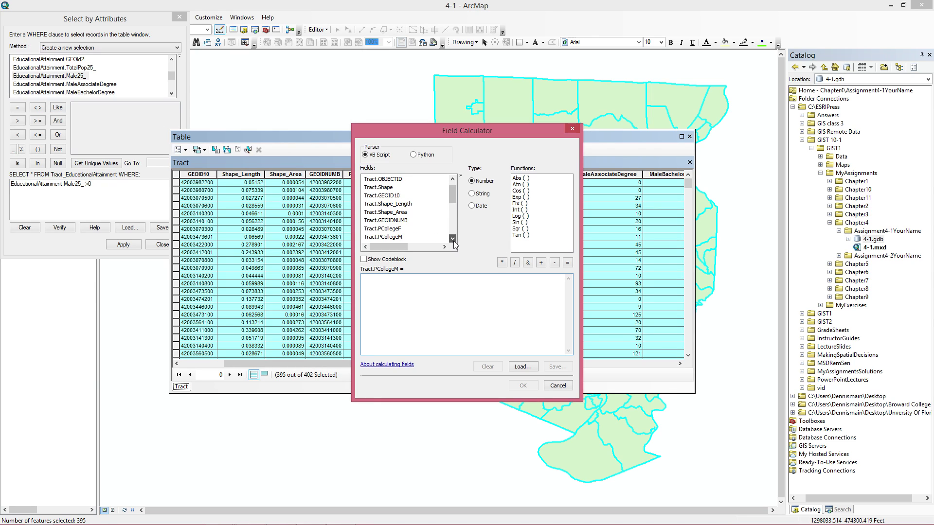
scroll(428, 223, down, 3)
double_click(429, 223)
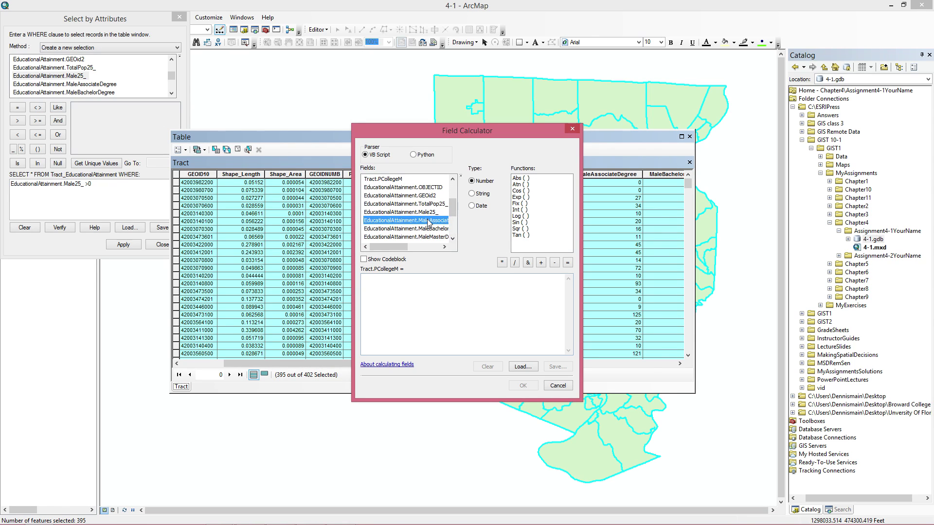
double_click(395, 230)
click(541, 262)
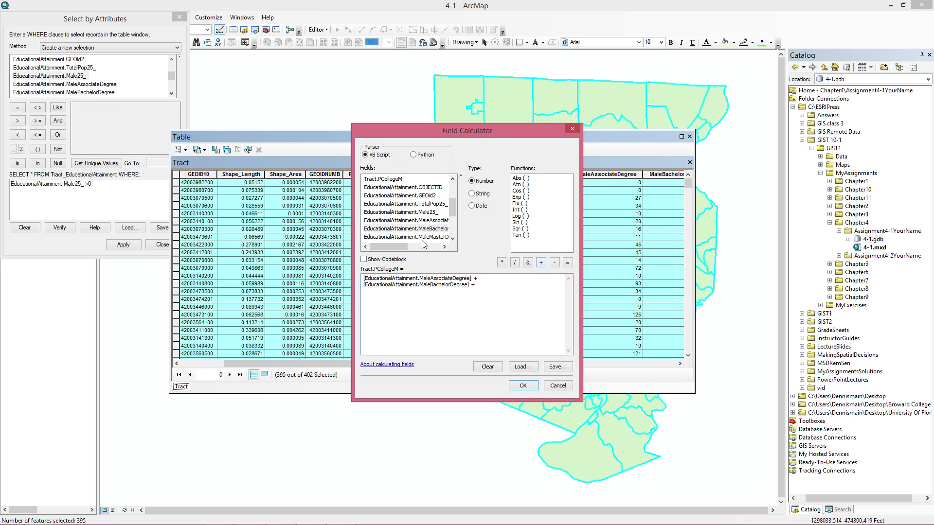
double_click(406, 237)
click(541, 263)
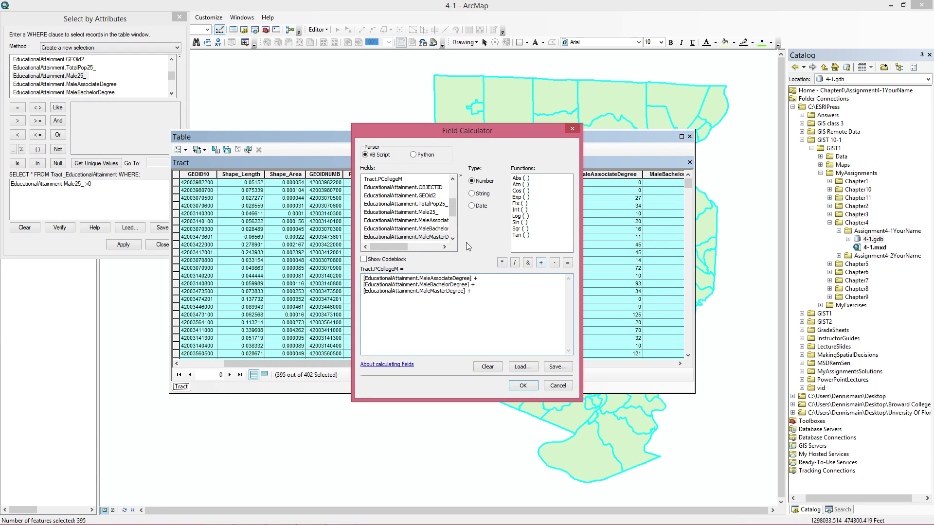
Add Professional and Doctorate degrees, divide by Male25_, multiply by 100, and calculate
click(452, 238)
click(452, 238)
click(452, 239)
double_click(404, 221)
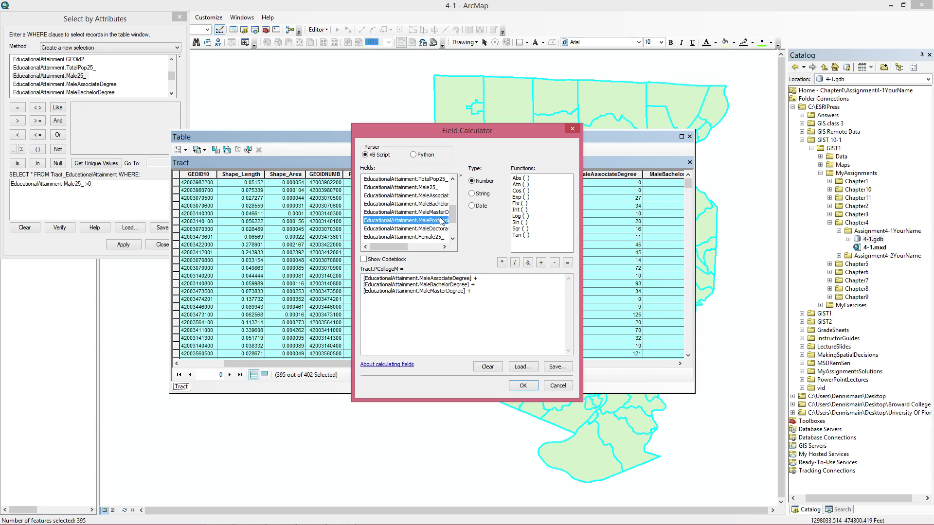
click(541, 263)
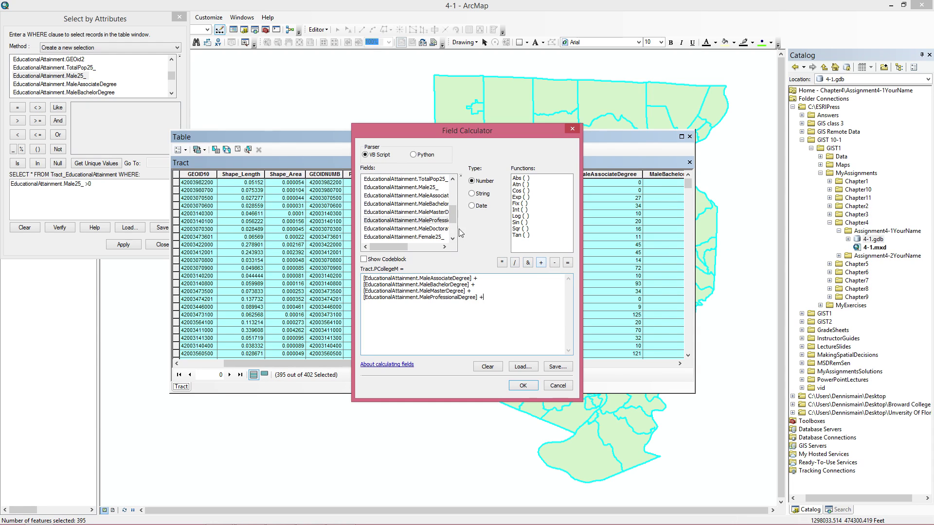
double_click(406, 229)
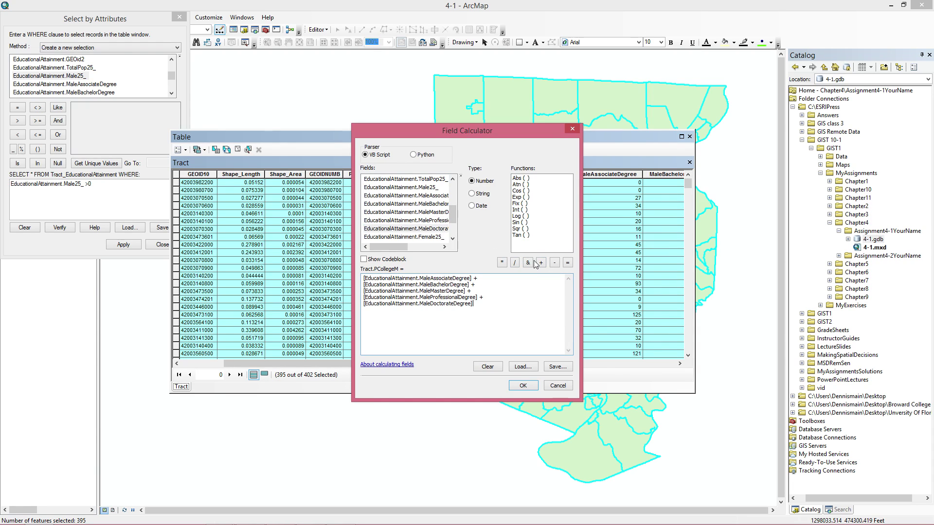
text())
click(363, 279)
text(()
click(515, 263)
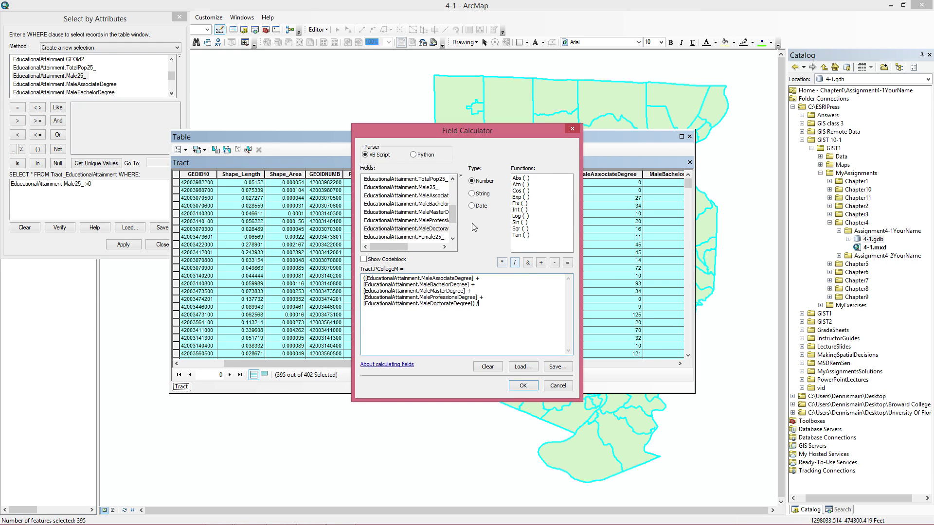
double_click(421, 187)
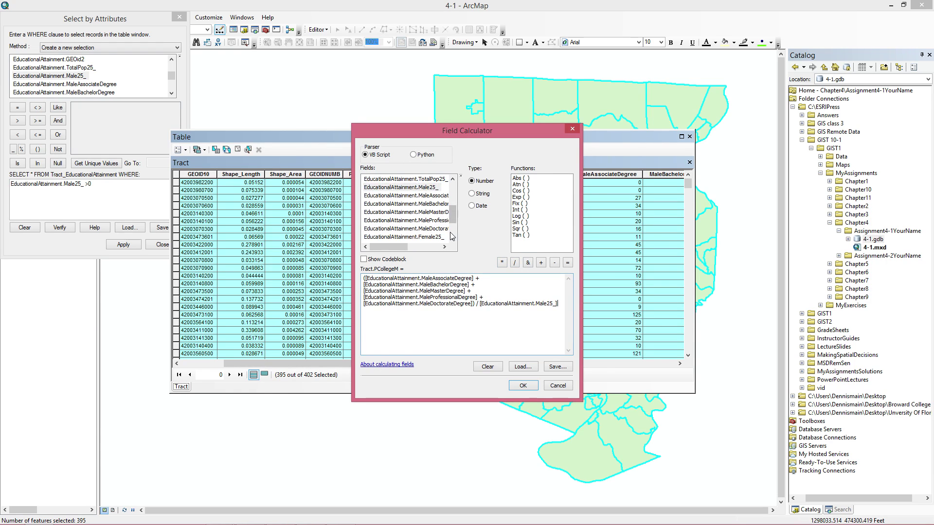
text())
text(()
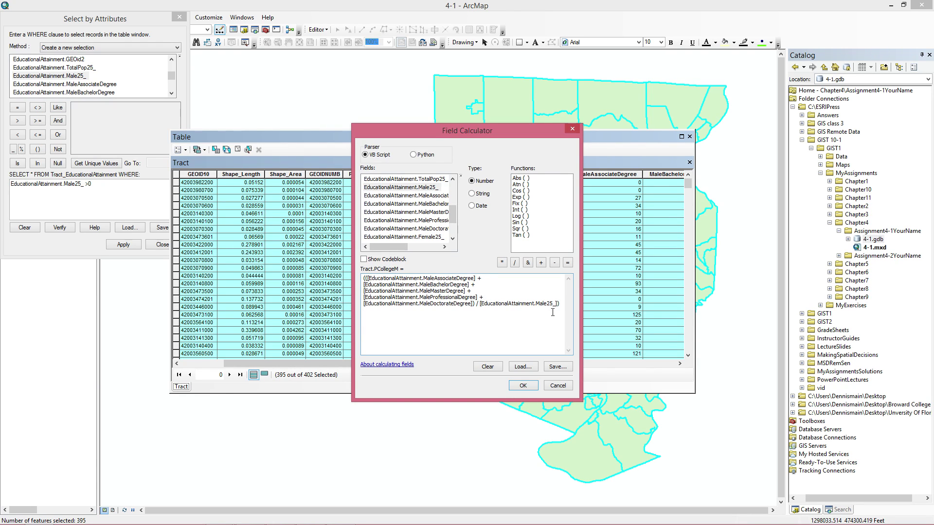
click(502, 263)
click(523, 385)
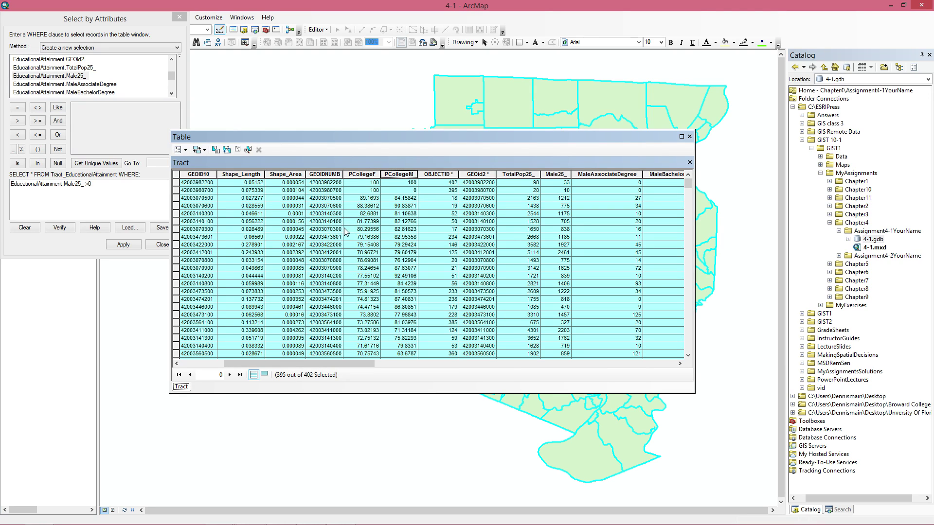
Close the Select by Attributes dialog and the Tract attribute table
click(158, 244)
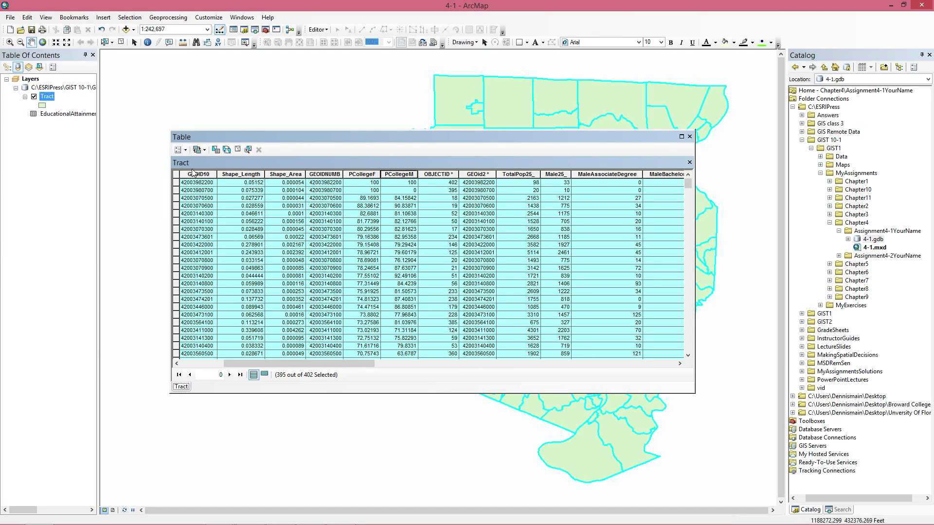
click(690, 137)
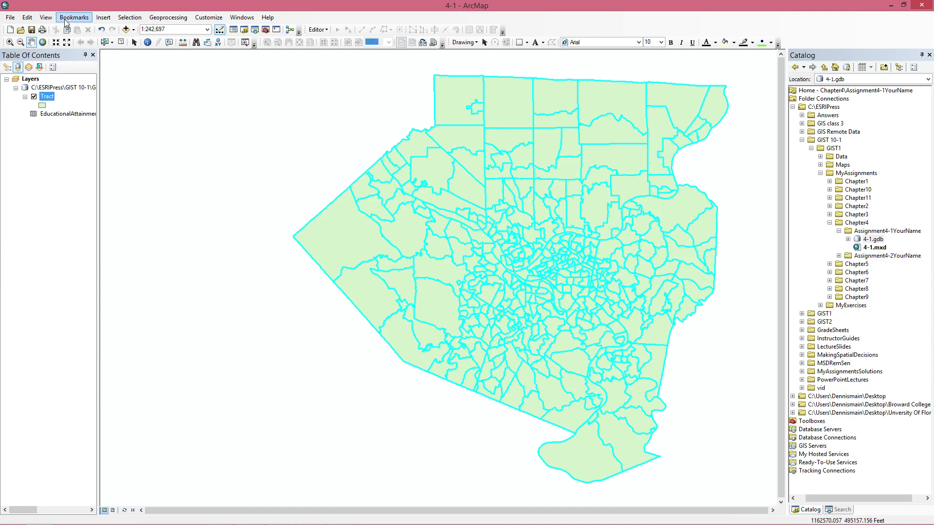
click(130, 17)
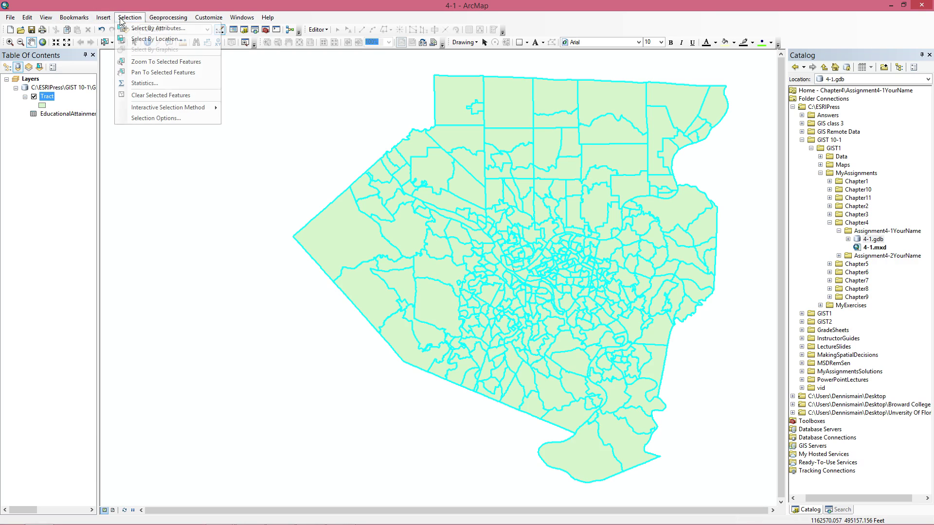
Clear the tract selection and set Tract symbology to Quantities > Graduated colors
click(172, 95)
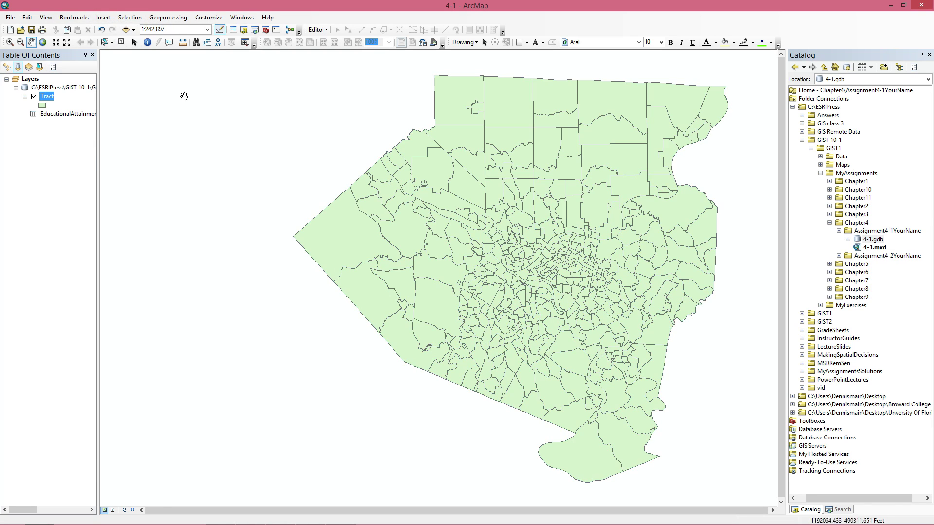
right_click(52, 100)
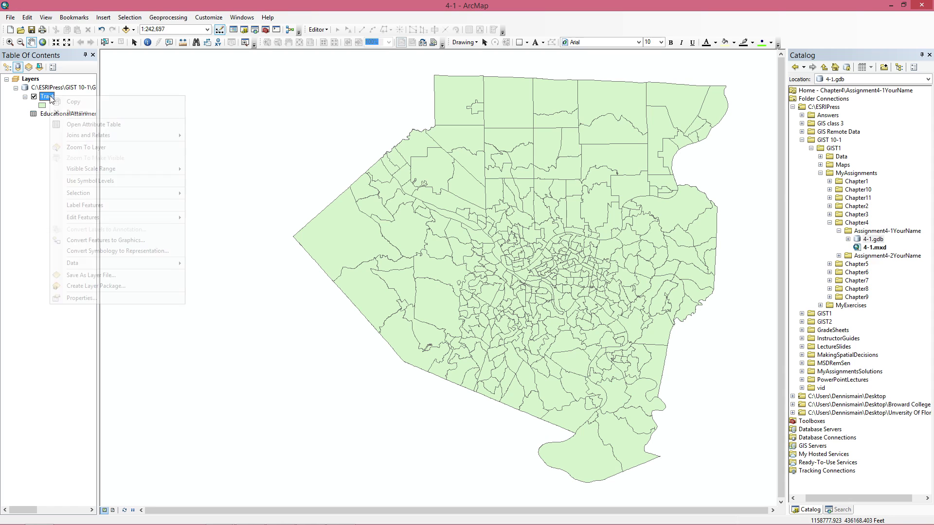
click(80, 298)
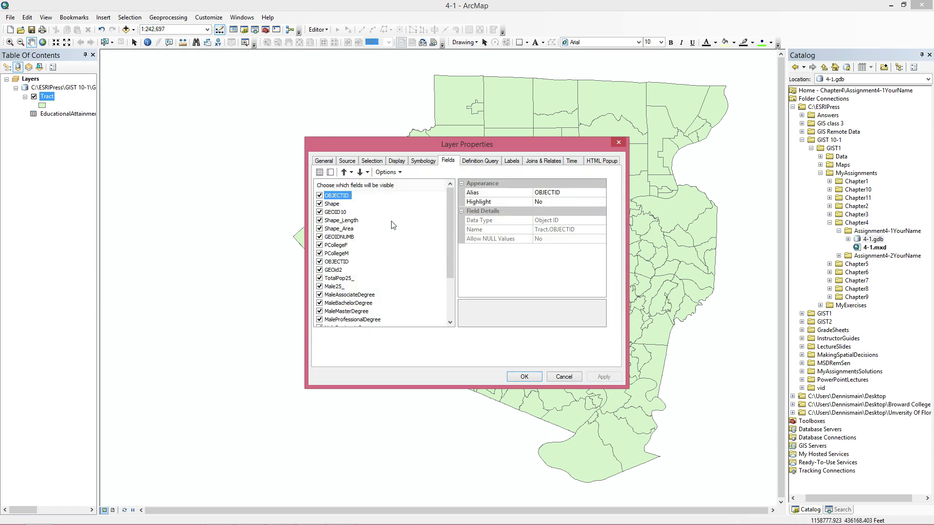
click(426, 162)
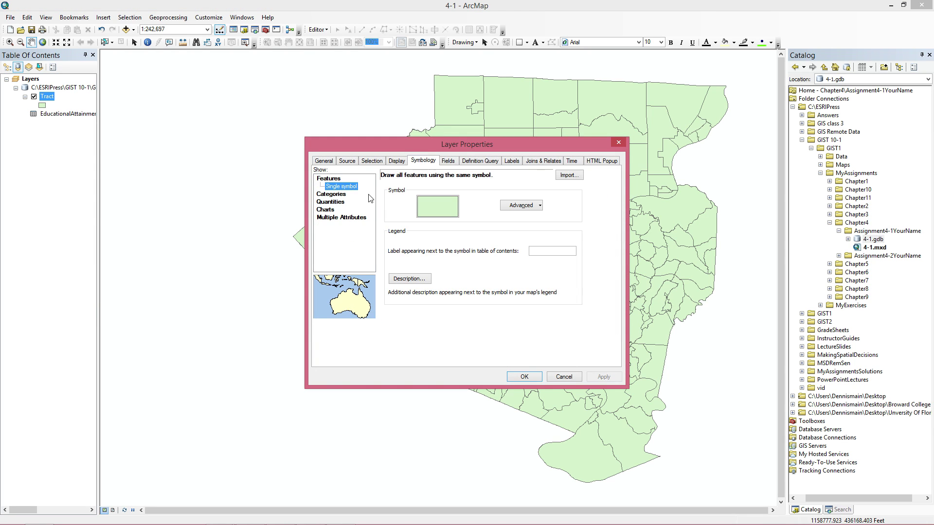
click(331, 202)
Shade Tract by PCollegeF in five natural-breaks classes and view it at 1:400,000
click(458, 195)
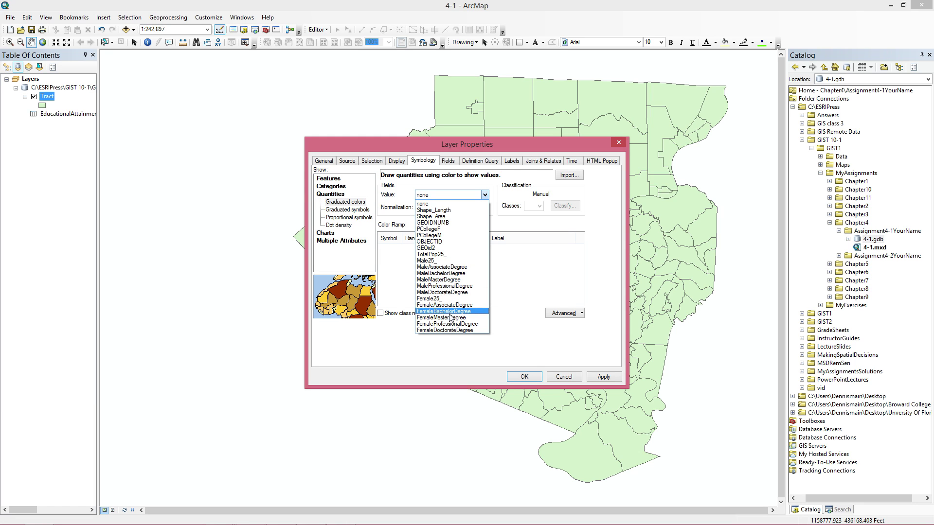
click(433, 230)
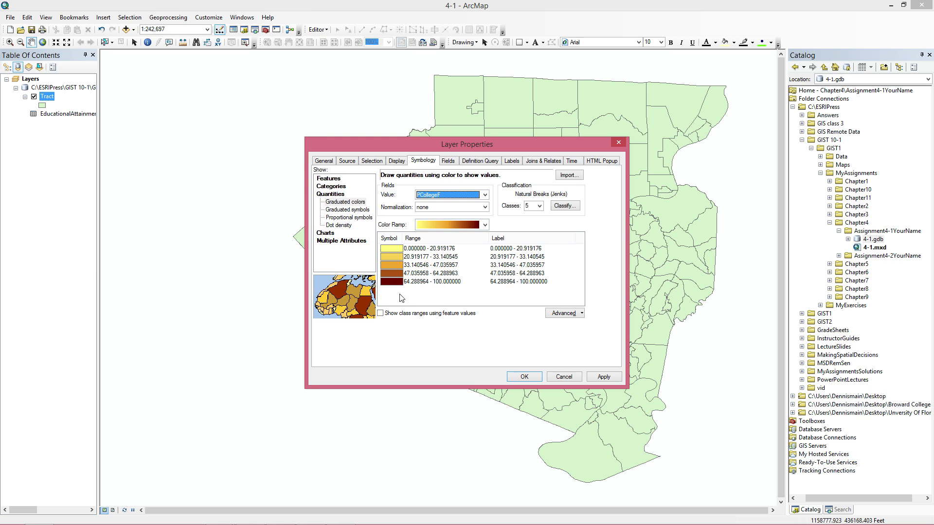
click(608, 378)
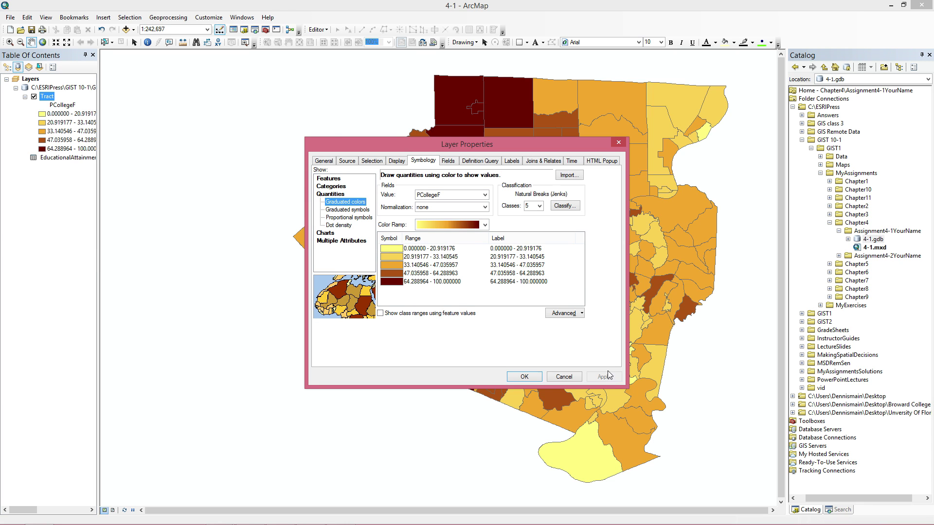
click(525, 377)
scroll(507, 189, up, 1)
scroll(507, 188, down, 2)
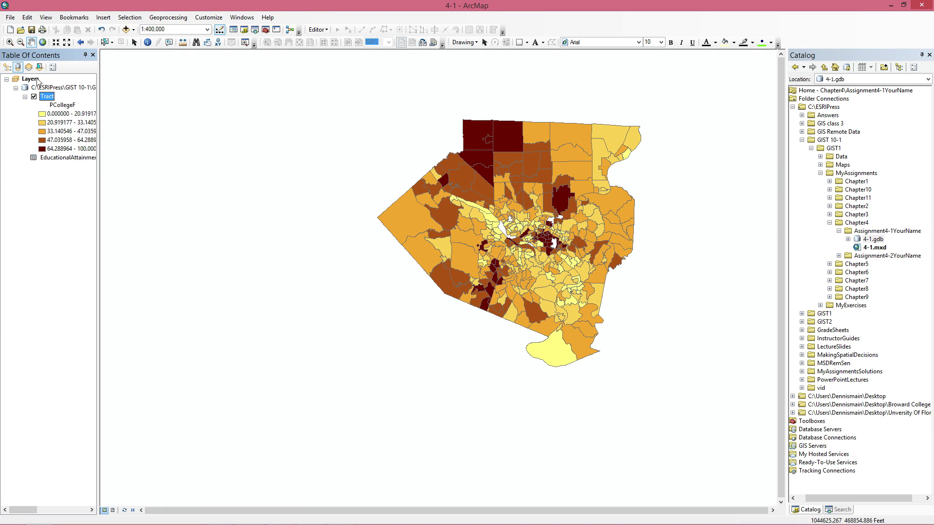
Copy the Layers data frame from the Table of Contents
click(7, 67)
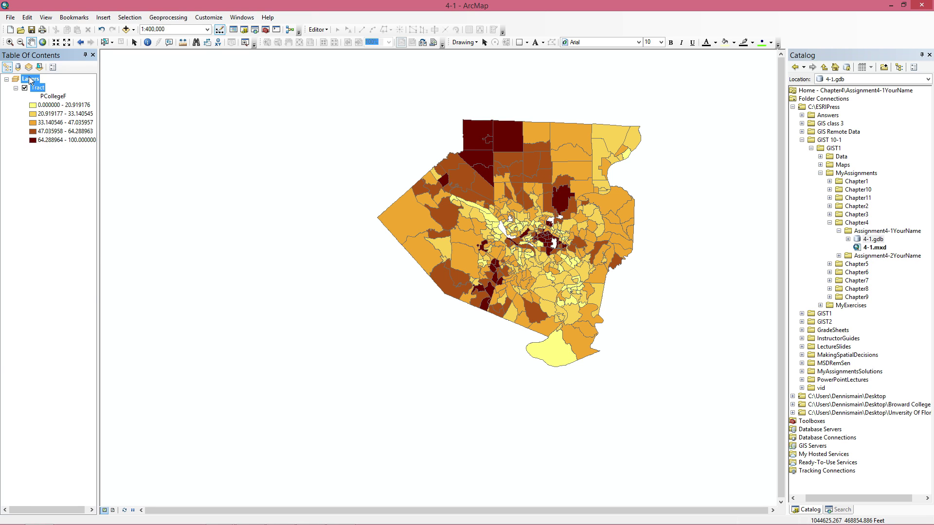
right_click(29, 78)
click(49, 117)
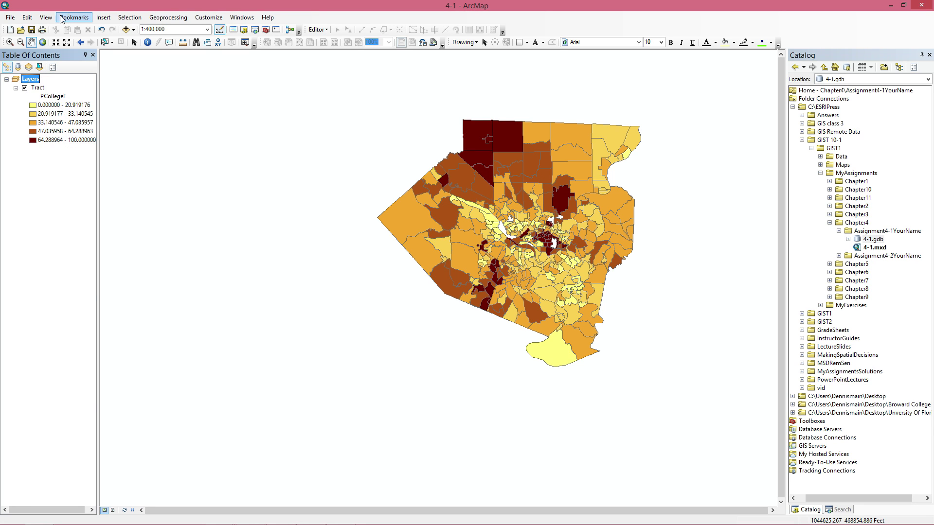
click(8, 17)
mouse_move(28, 22)
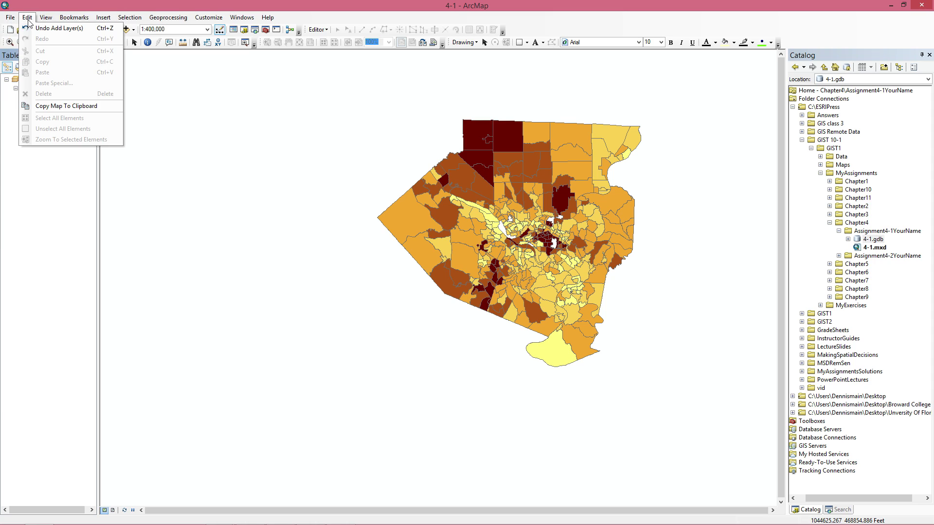
click(35, 207)
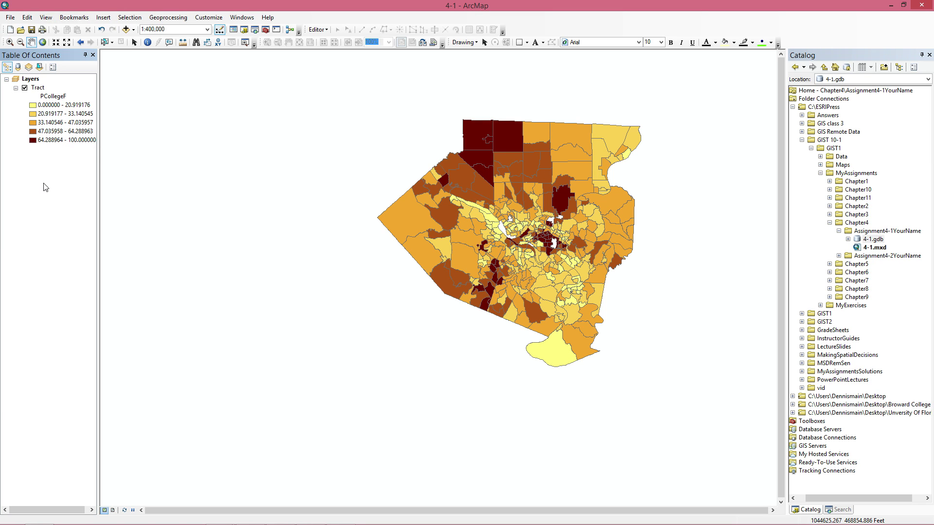
click(32, 79)
right_click(22, 78)
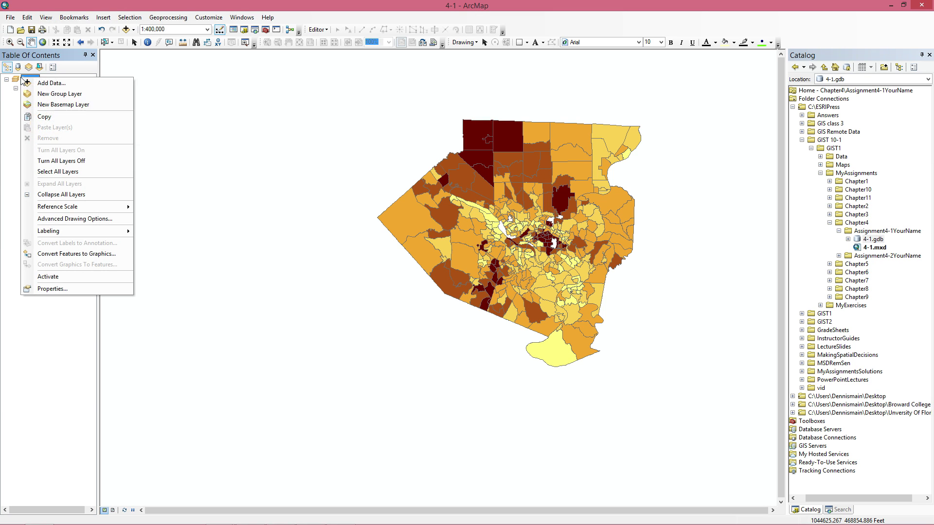
click(56, 114)
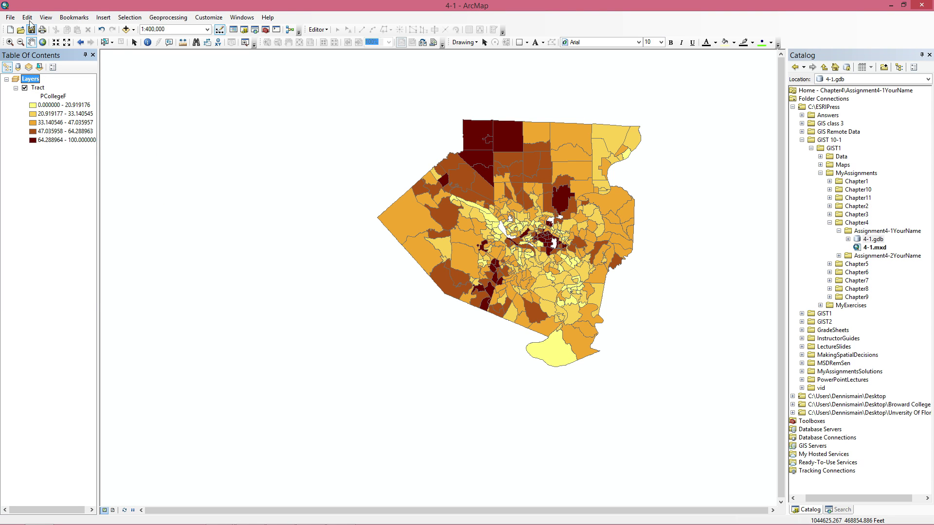
Insert a new empty data frame via Insert > Data Frame
click(28, 18)
click(28, 18)
click(10, 17)
mouse_move(121, 18)
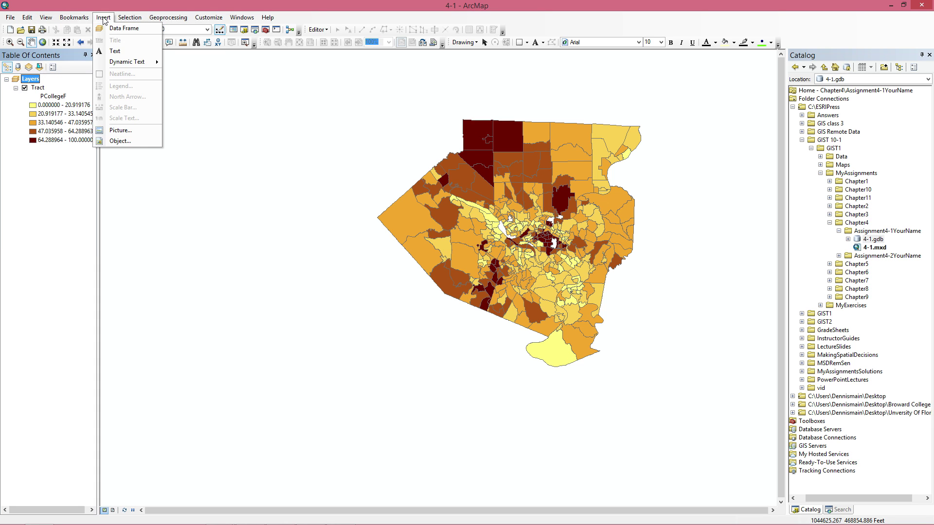
click(117, 28)
Paste the PCollegeF-shaded Tract layer into the New Data Frame
right_click(39, 87)
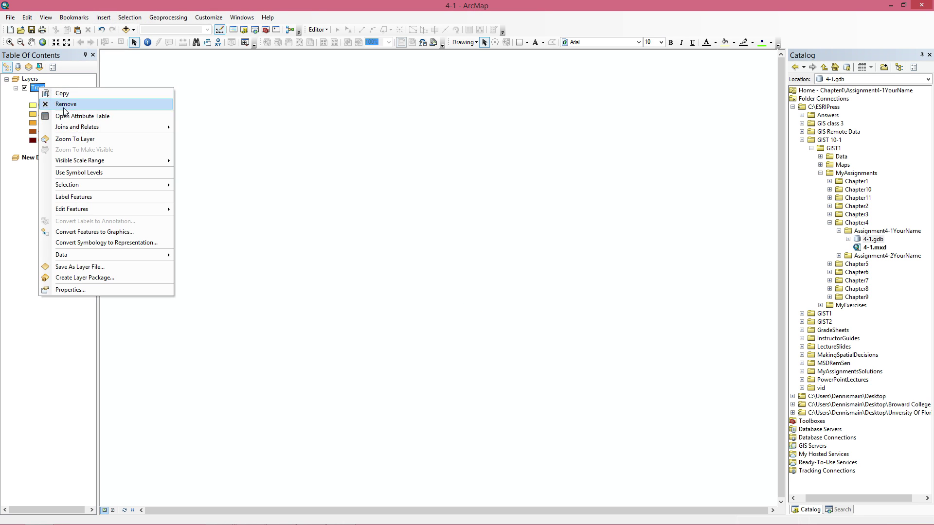
click(34, 158)
right_click(42, 158)
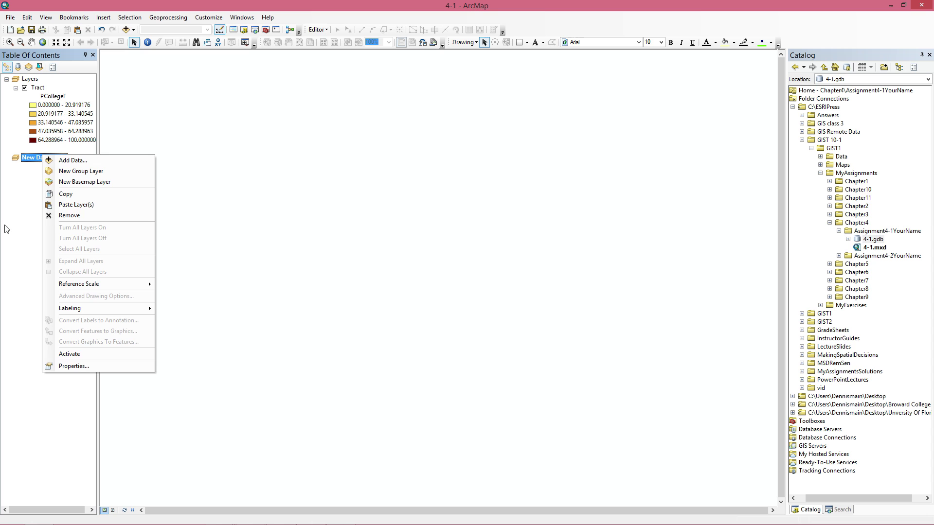
click(114, 203)
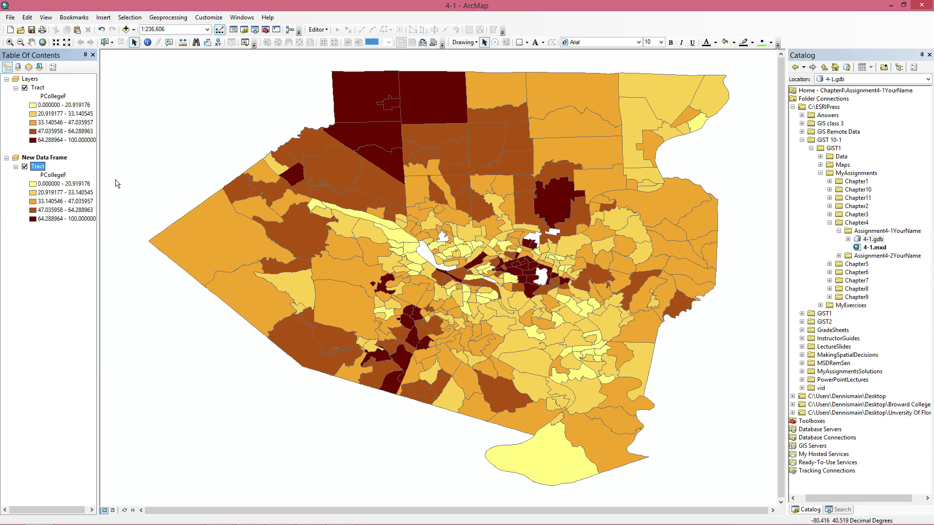
In the New Data Frame's properties, expand Projected > State Plane > NAD 1983 (2011) (US Feet)
click(53, 157)
right_click(57, 159)
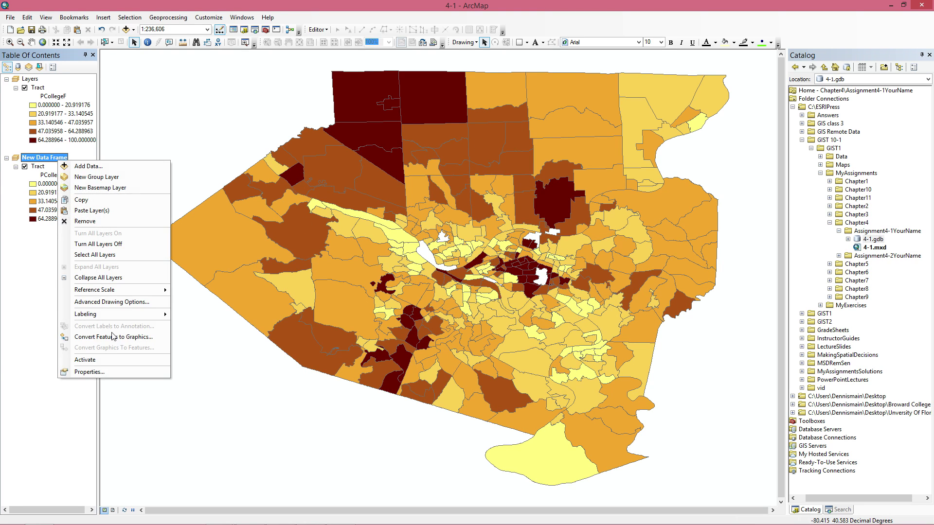
click(73, 360)
right_click(66, 163)
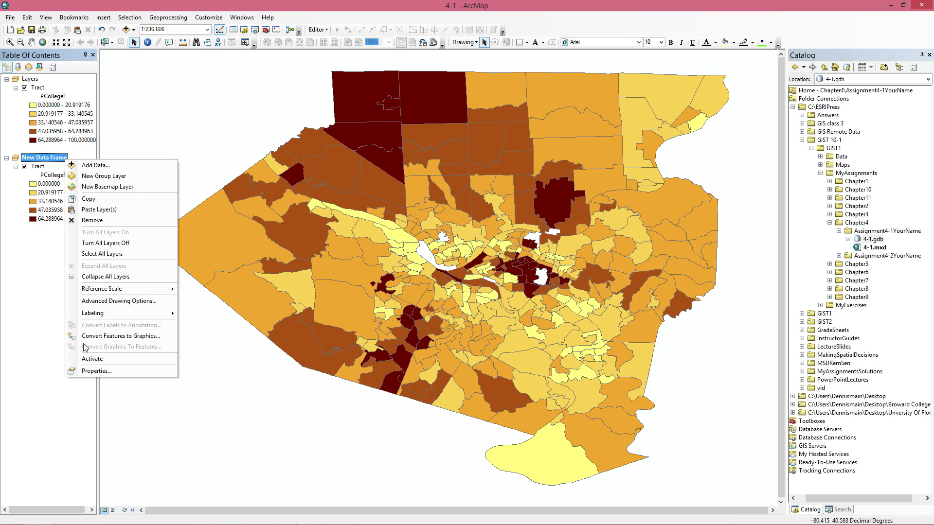
click(97, 371)
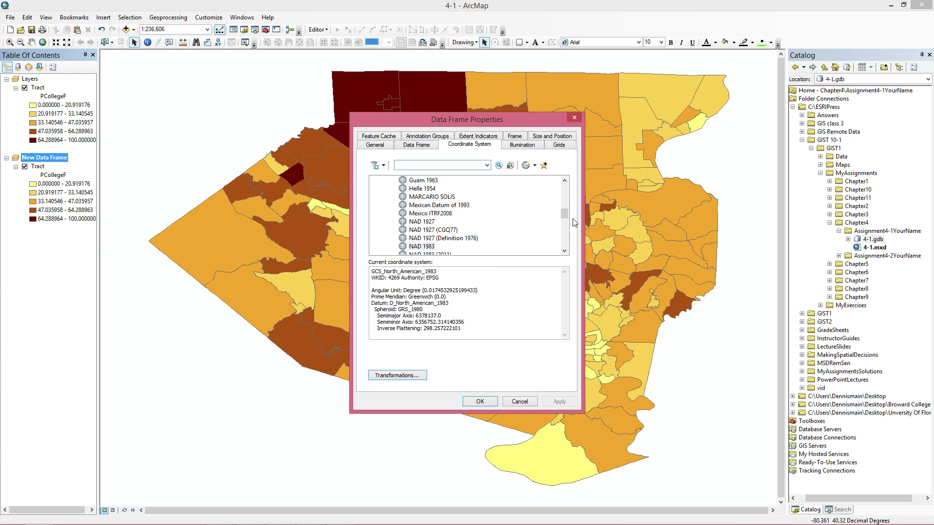
scroll(567, 234, down, 15)
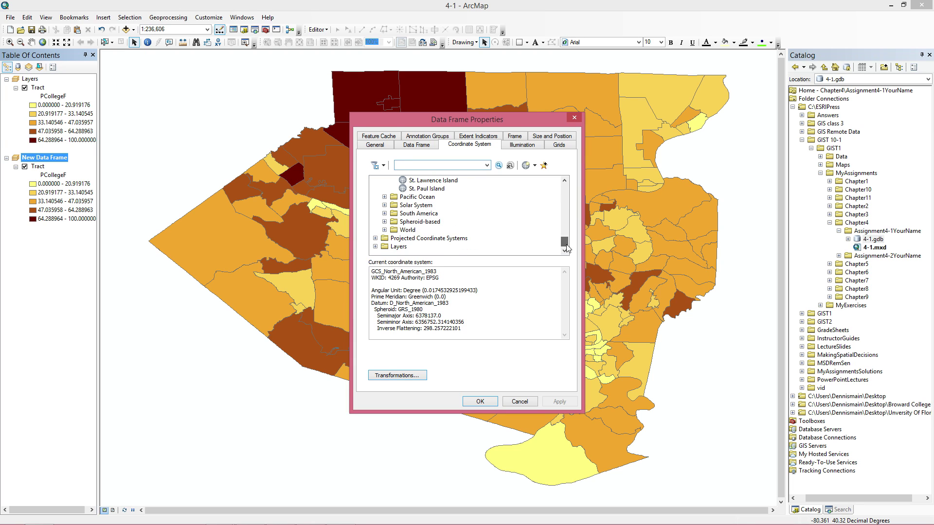
click(375, 238)
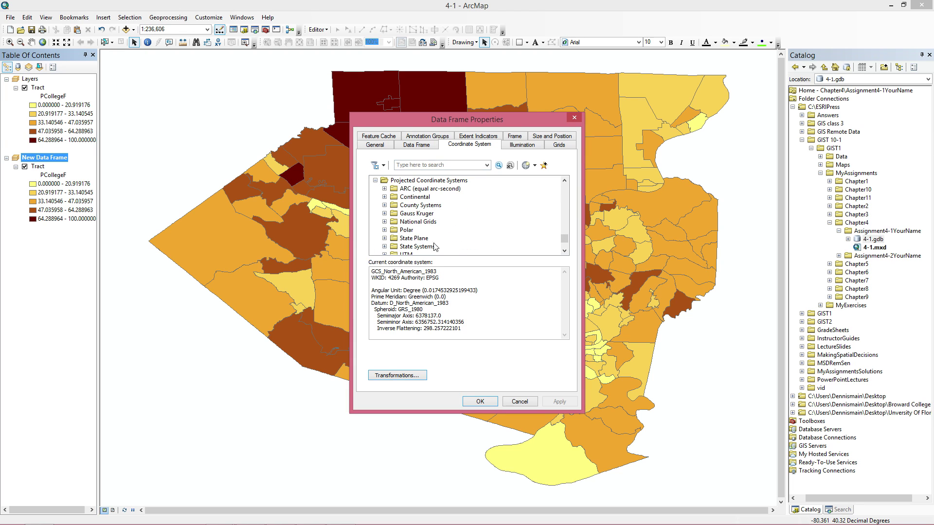
click(384, 238)
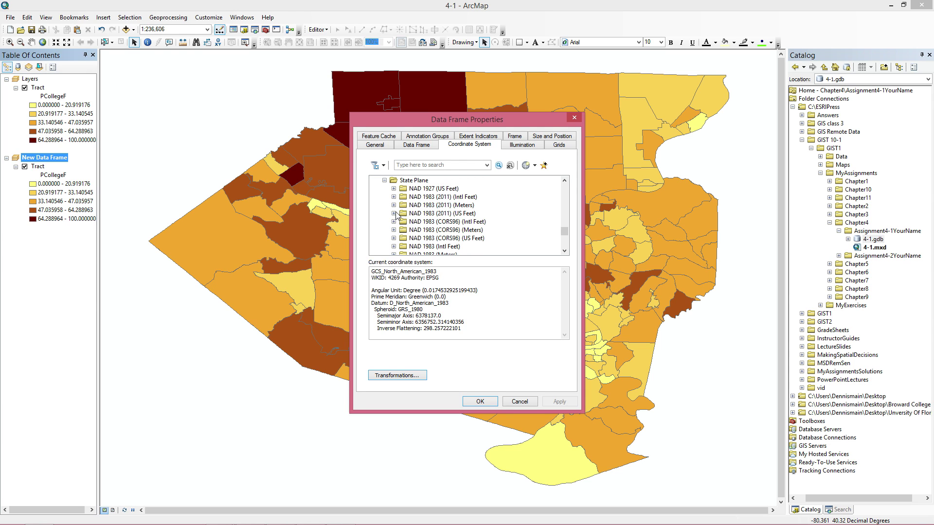
click(394, 214)
Apply Pennsylvania South FIPS 3702 (US Feet), accepting the transformation warning
scroll(492, 194, down, 15)
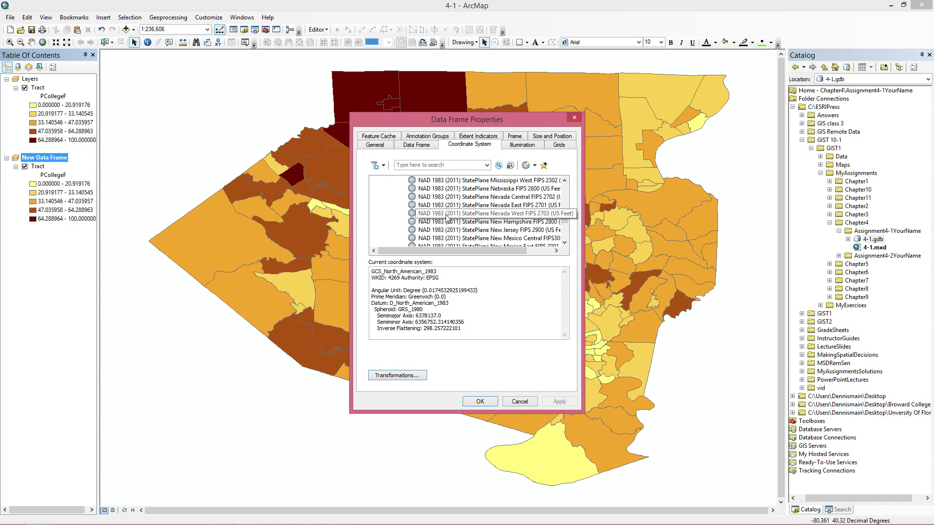
scroll(493, 194, down, 6)
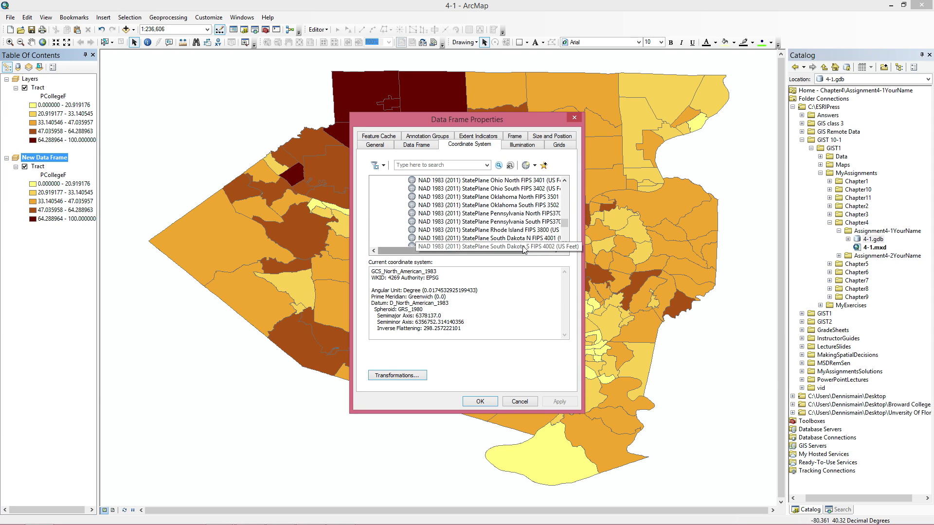
click(522, 223)
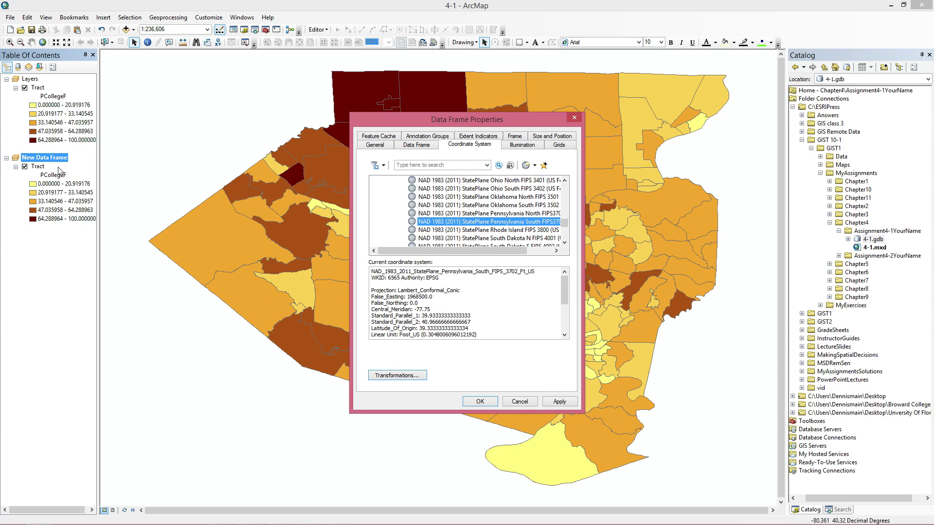
click(471, 404)
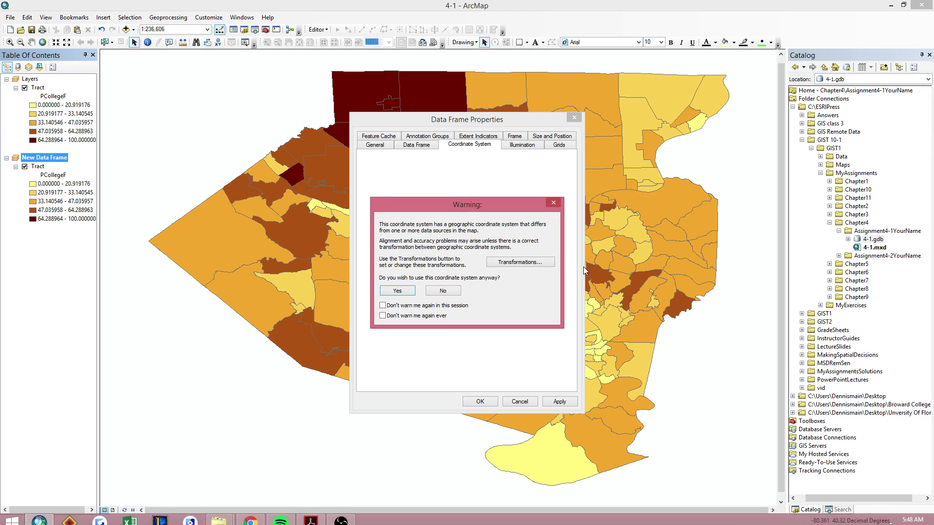
click(528, 262)
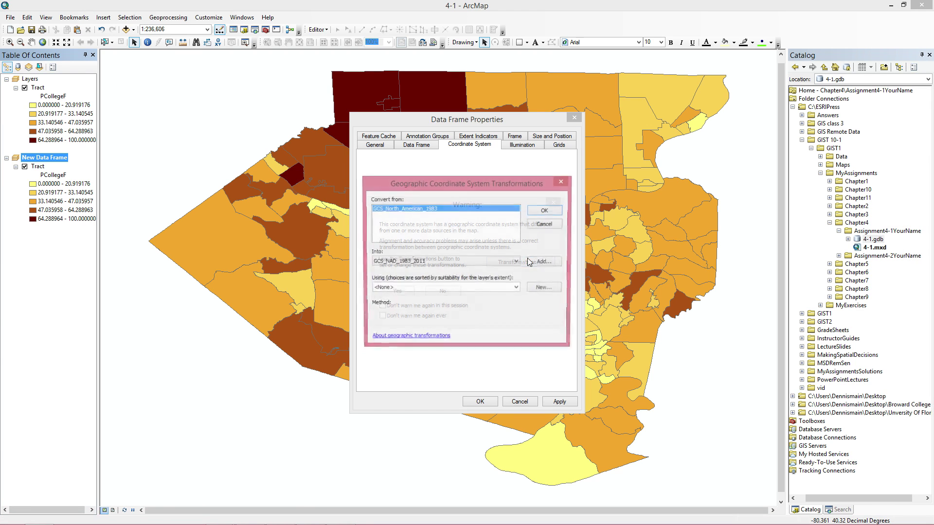
click(534, 212)
click(400, 292)
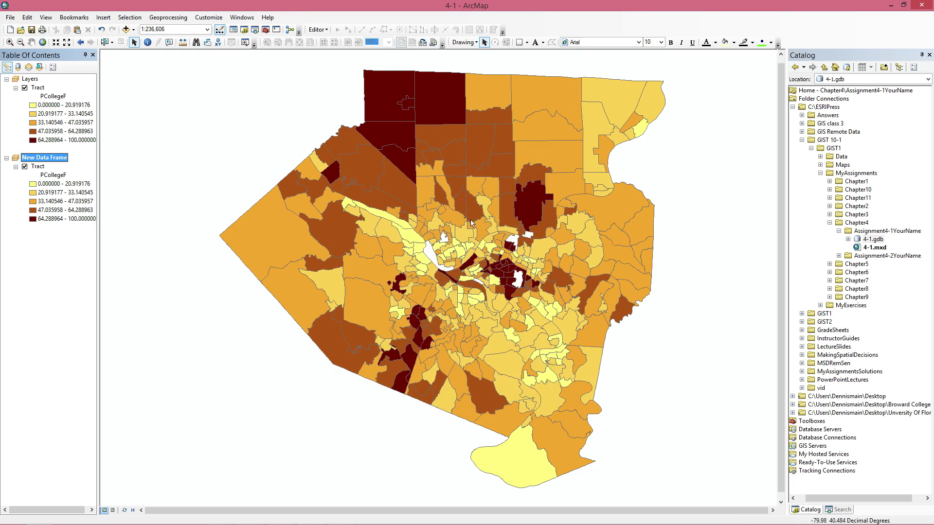
Change the New Data Frame's Tract symbology value field from PCollegeF to PCollegeM
right_click(45, 170)
click(117, 370)
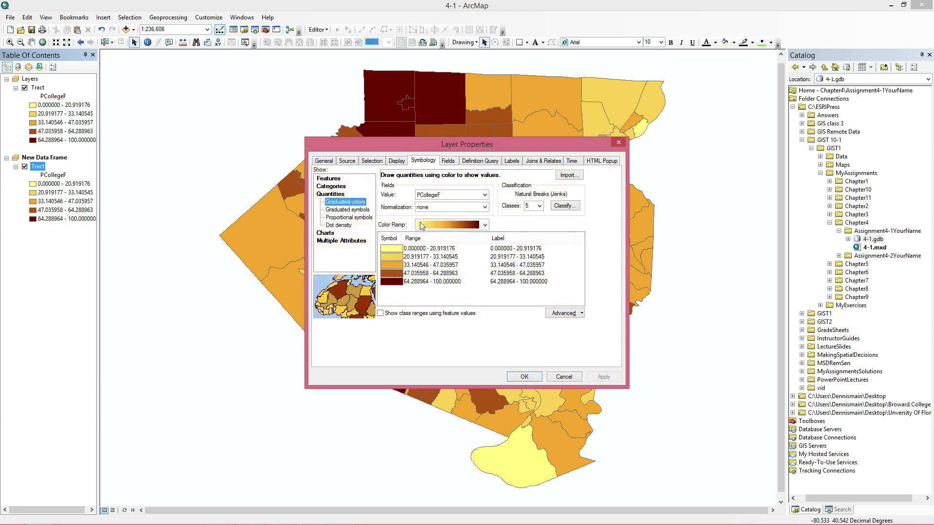
click(433, 195)
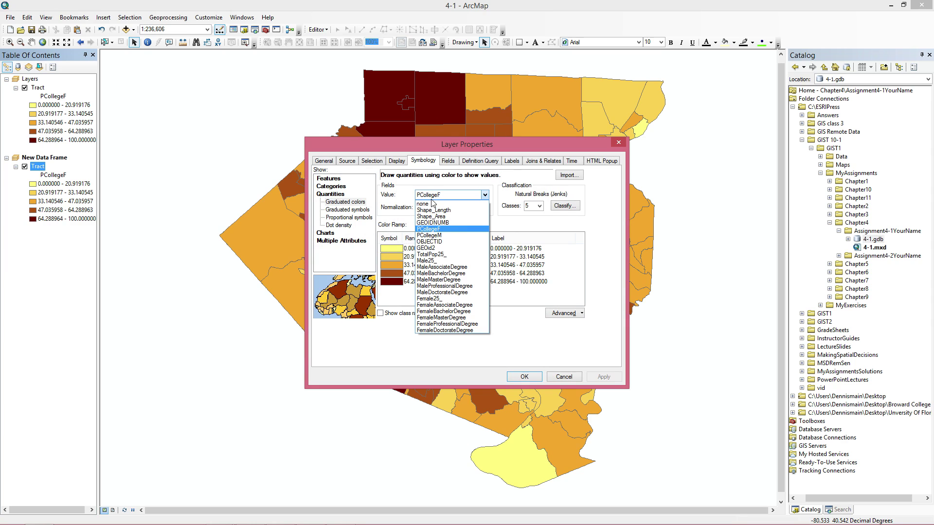
click(445, 236)
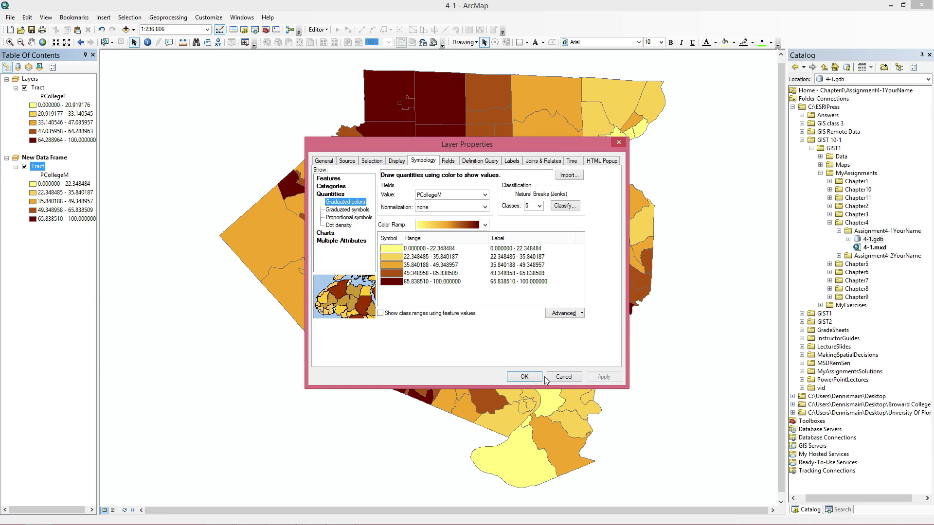
click(524, 379)
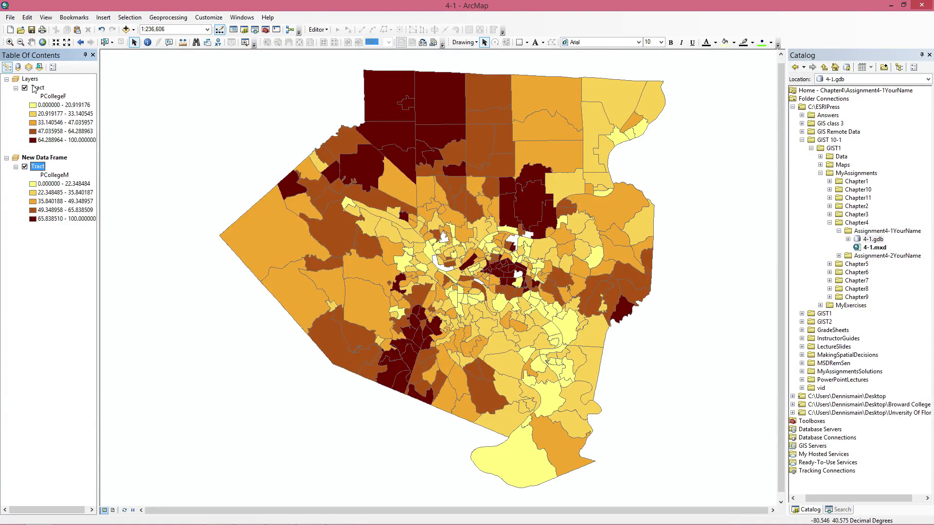
click(30, 79)
Rename New Data Frame to Male and switch to Layout View
click(45, 158)
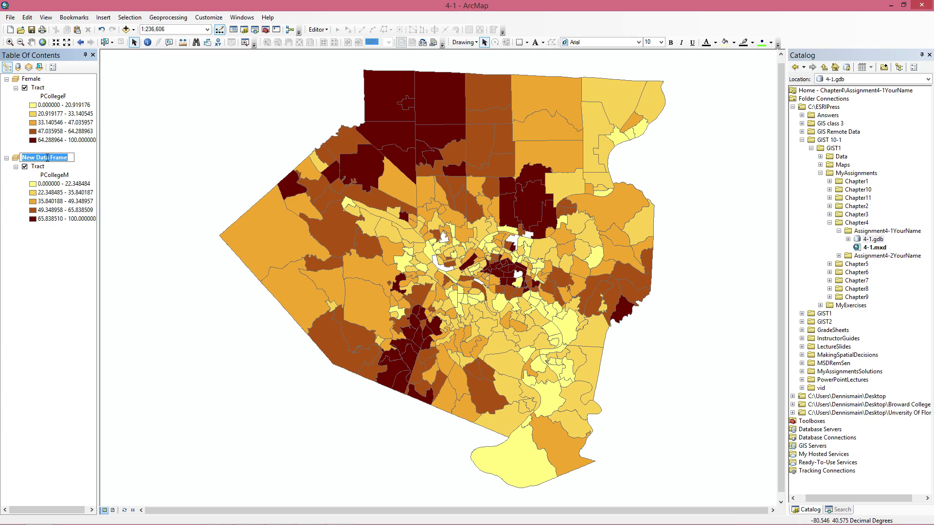
text(Male)
key(Return)
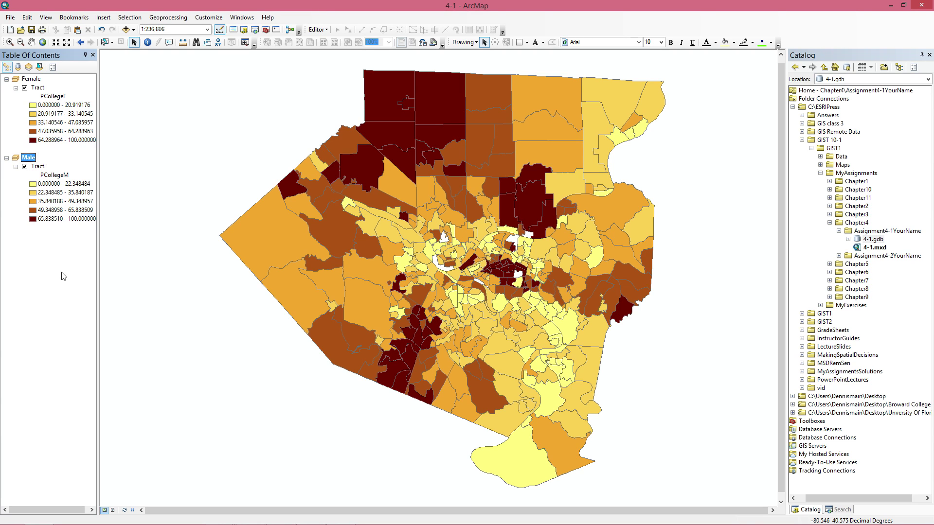
click(113, 511)
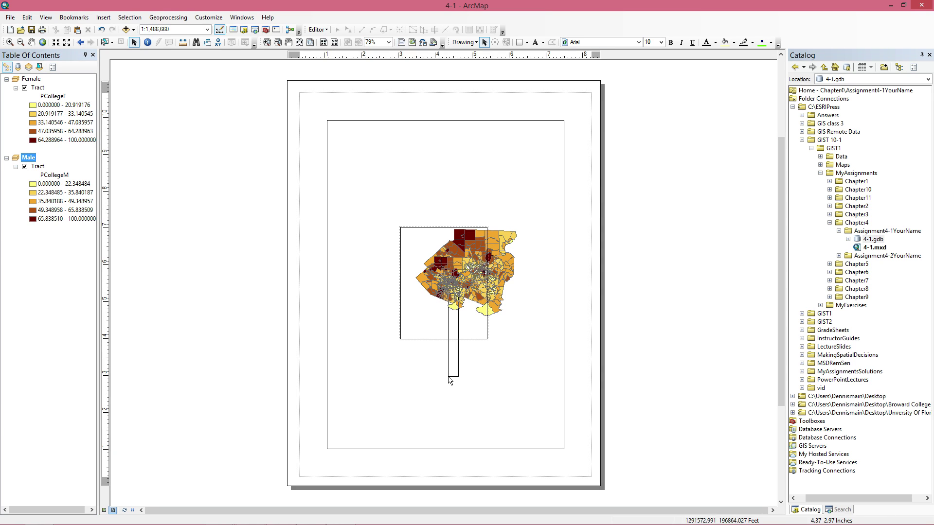
Move the Female frame up the page and widen and stretch the Male frame below it
drag(452, 294, 422, 391)
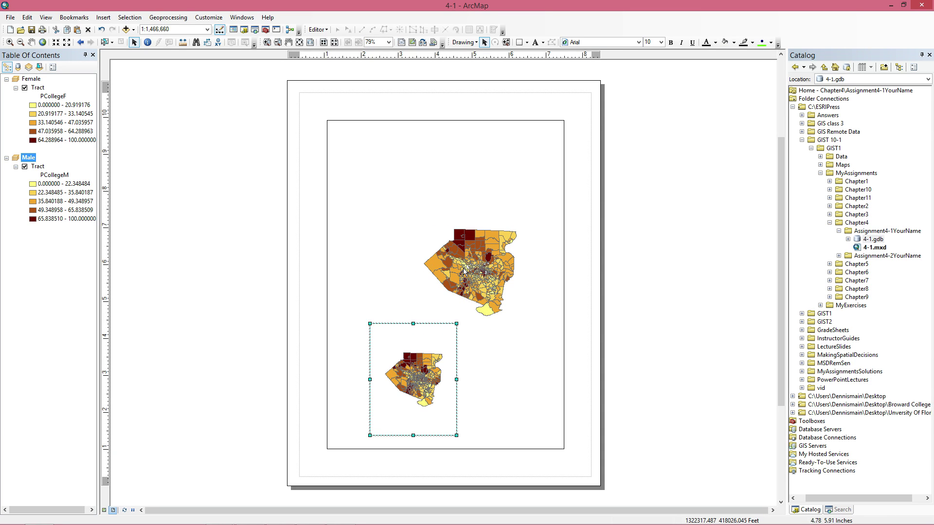
click(435, 229)
click(428, 204)
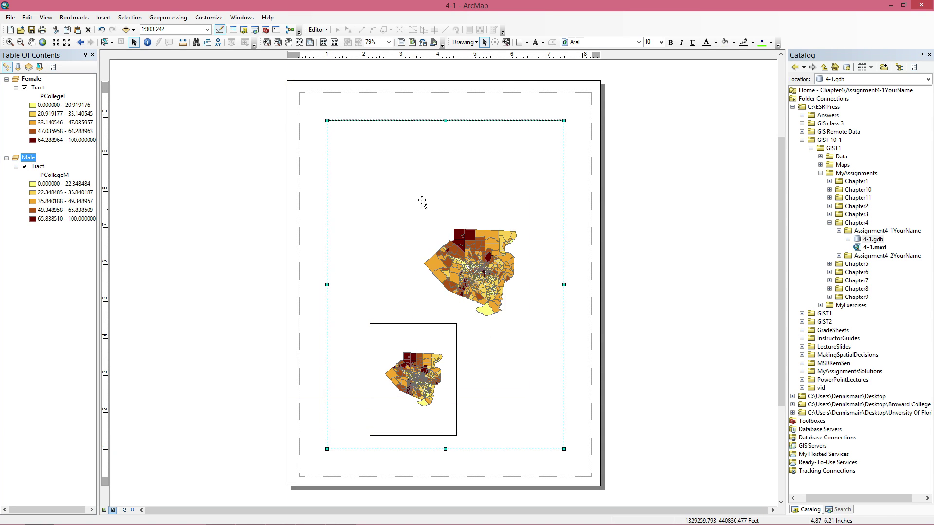
drag(467, 251, 414, 193)
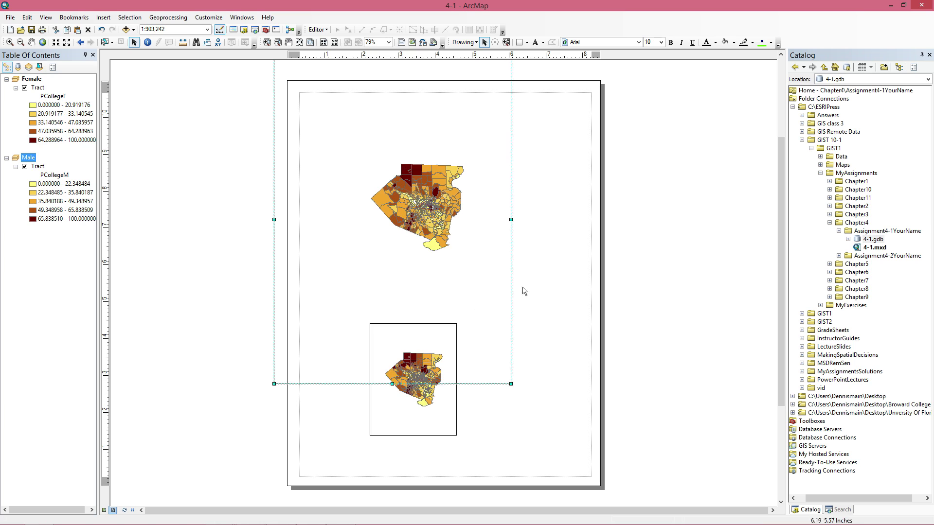
click(451, 403)
drag(456, 379, 545, 380)
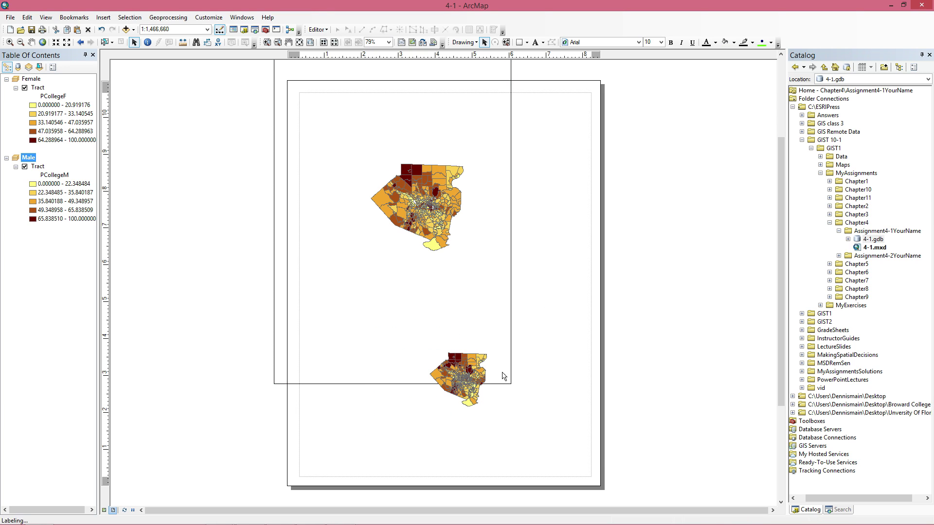
drag(370, 379, 307, 379)
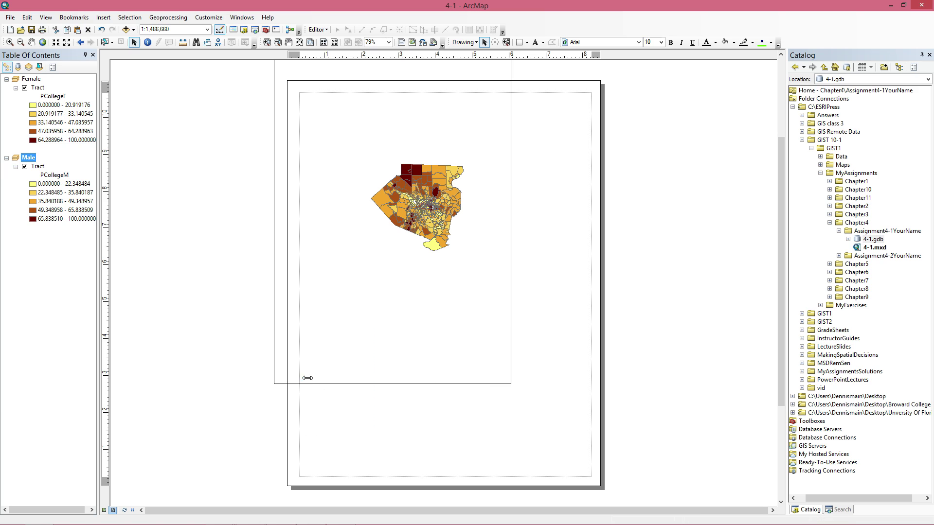
drag(427, 324, 426, 303)
Set the Male map to 1:903,242, then zoom it in to 1:500,000
click(340, 218)
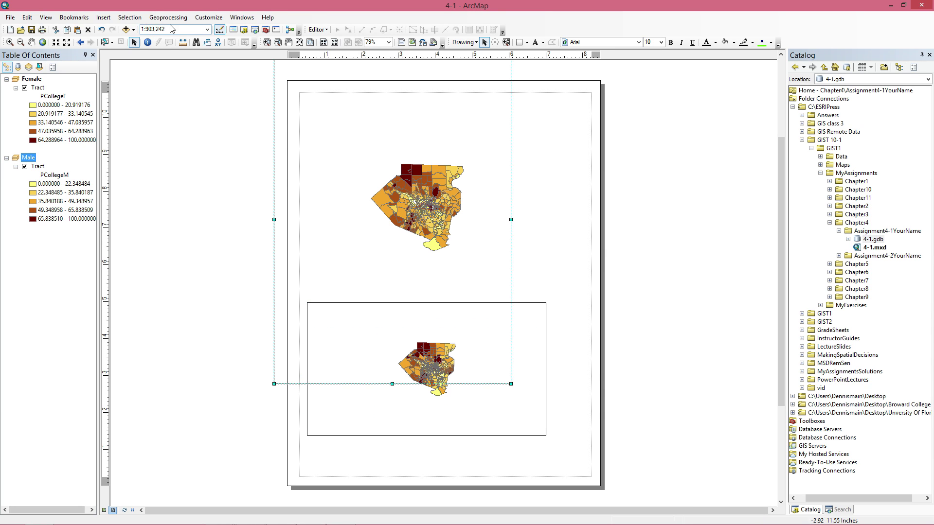
click(170, 30)
key(ctrl+c)
click(443, 358)
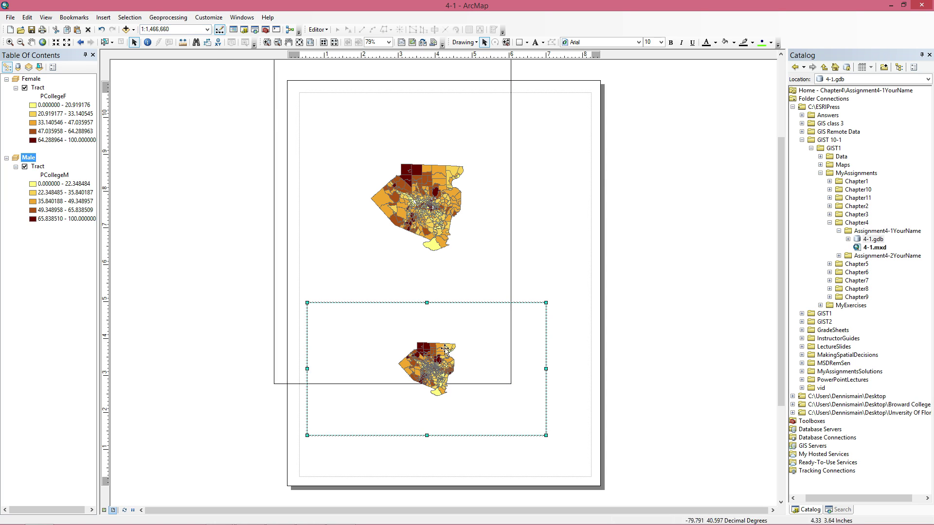
click(190, 30)
key(ctrl+v)
key(Return)
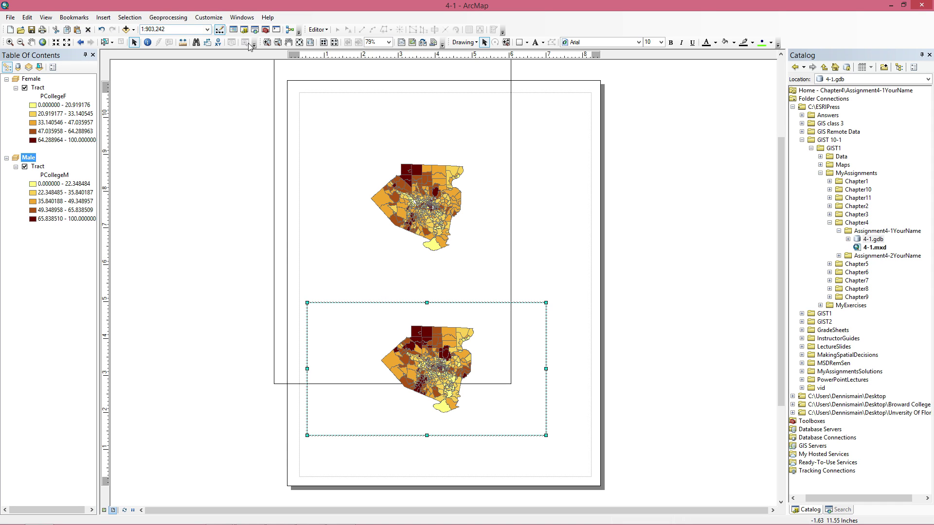
scroll(411, 325, down, 1)
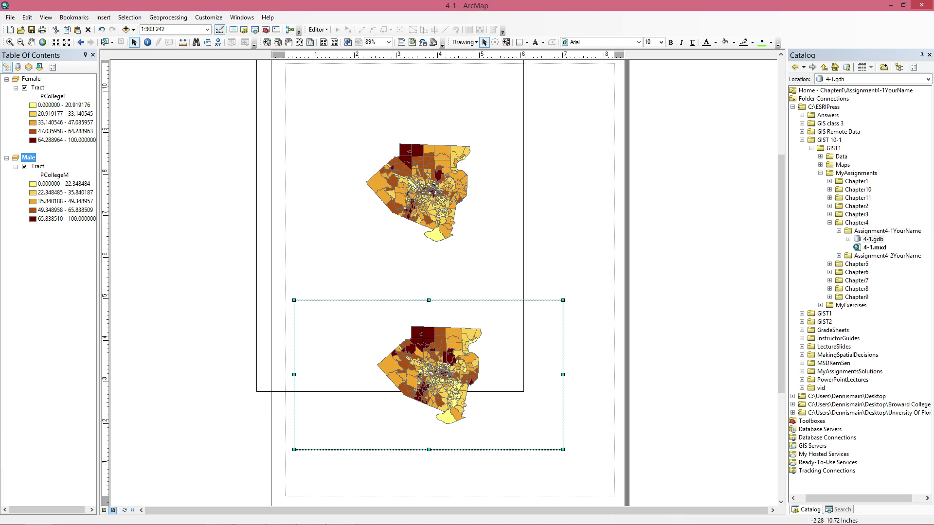
click(10, 42)
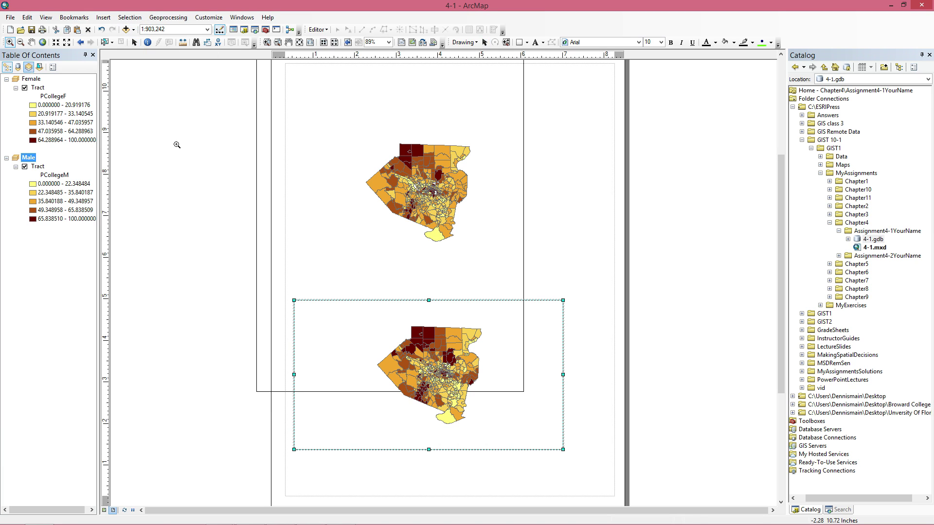
click(442, 369)
click(442, 370)
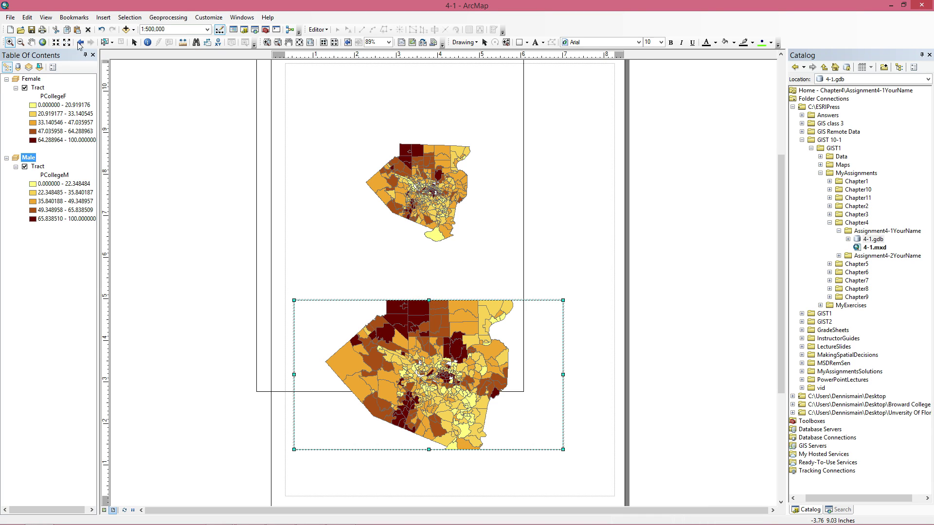
Enlarge and reposition the Male frame beneath the Female map
click(135, 42)
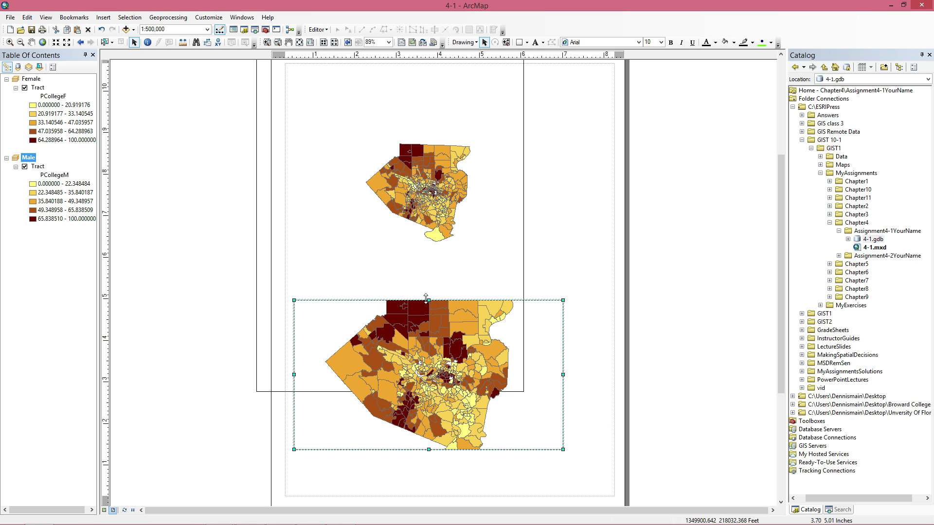
drag(426, 298, 429, 261)
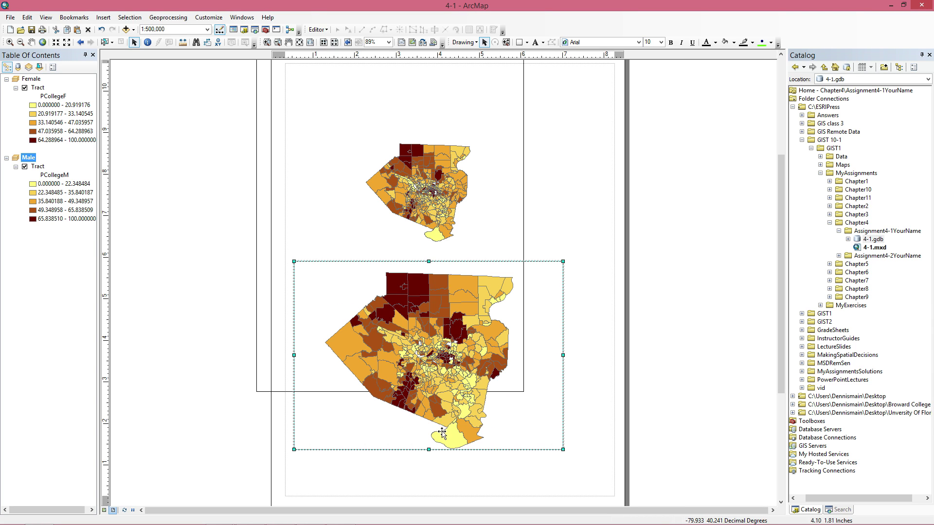
drag(441, 367, 465, 400)
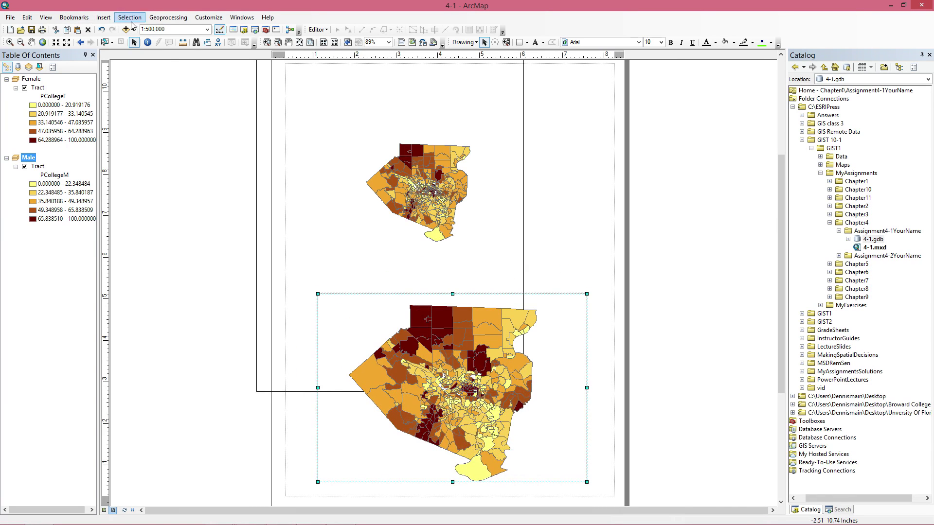
click(171, 31)
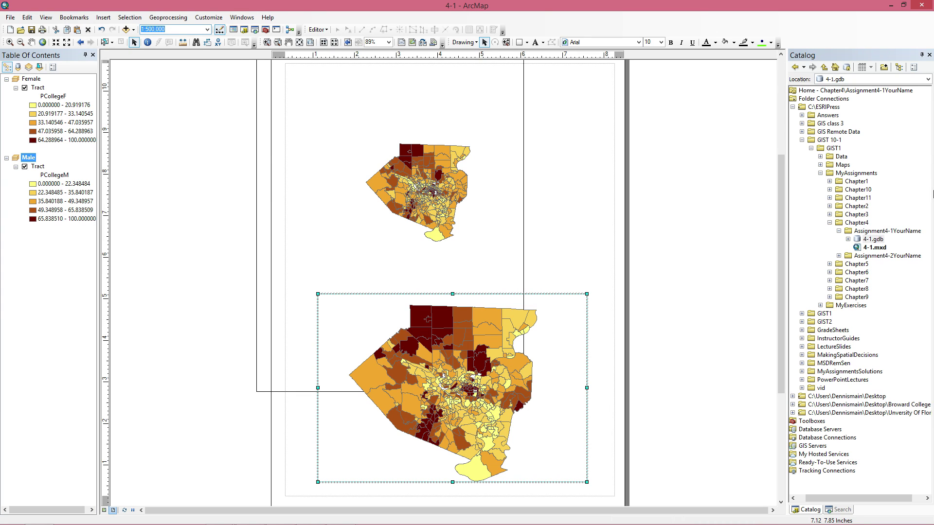
click(292, 340)
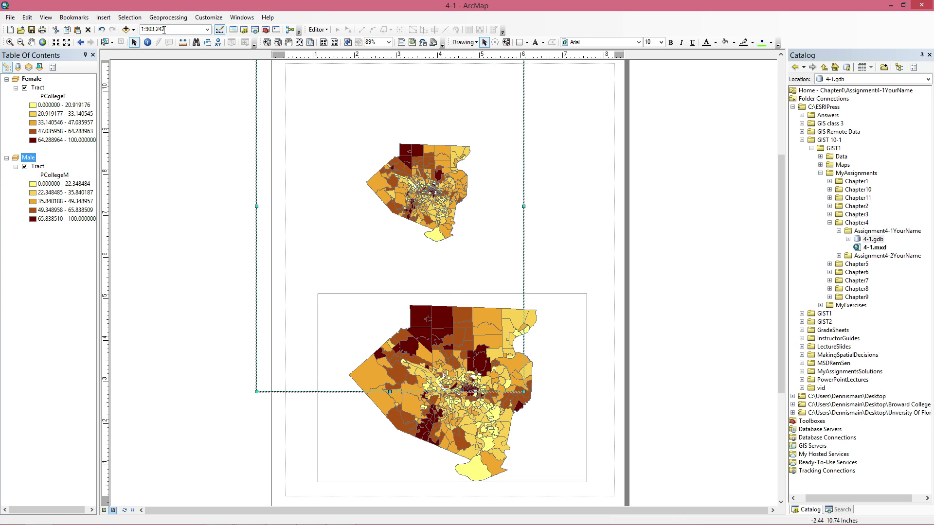
key(Return)
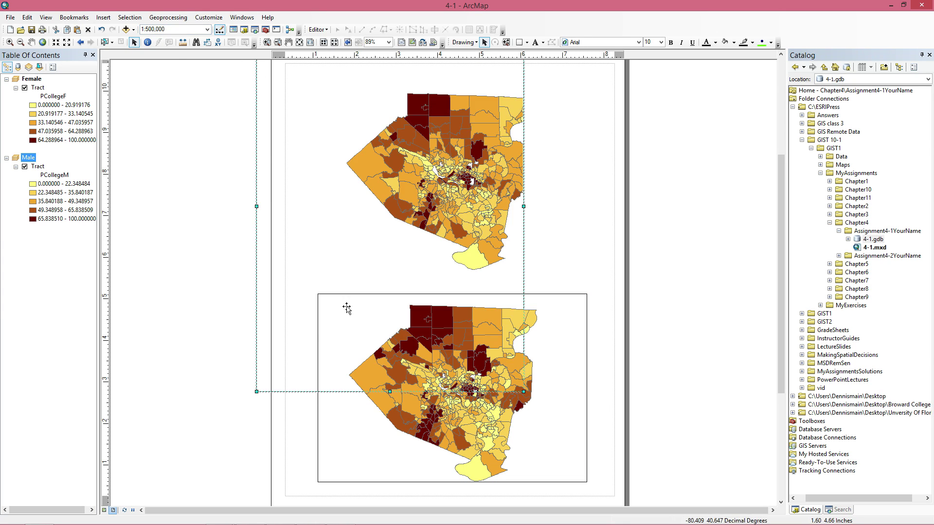
drag(523, 207, 598, 201)
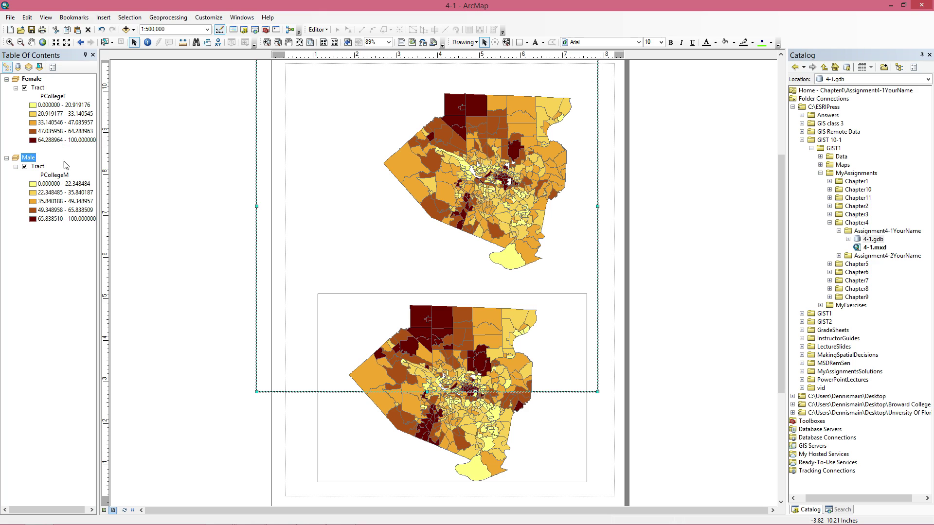
click(45, 211)
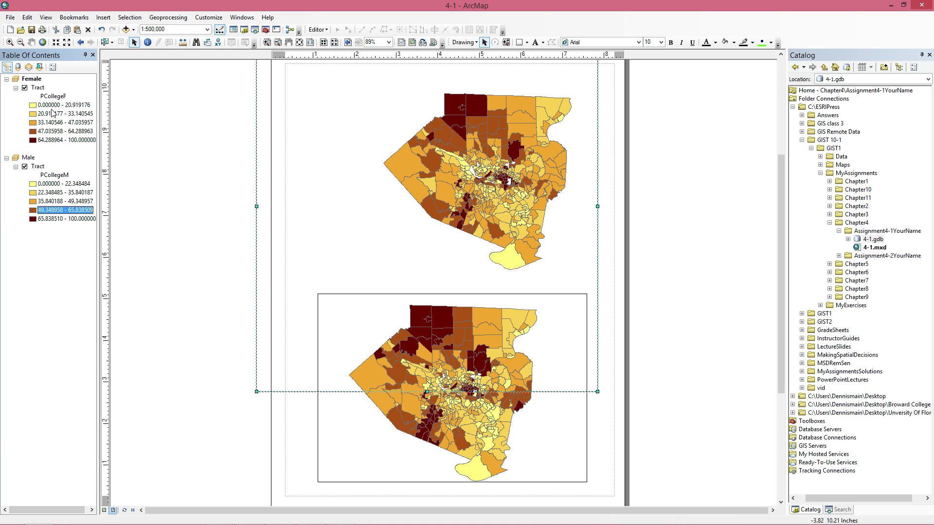
click(398, 420)
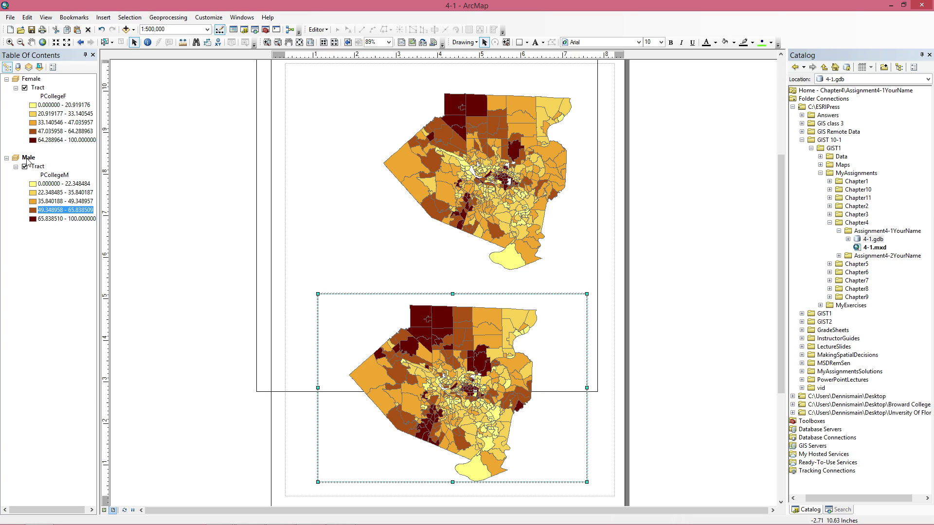
click(261, 121)
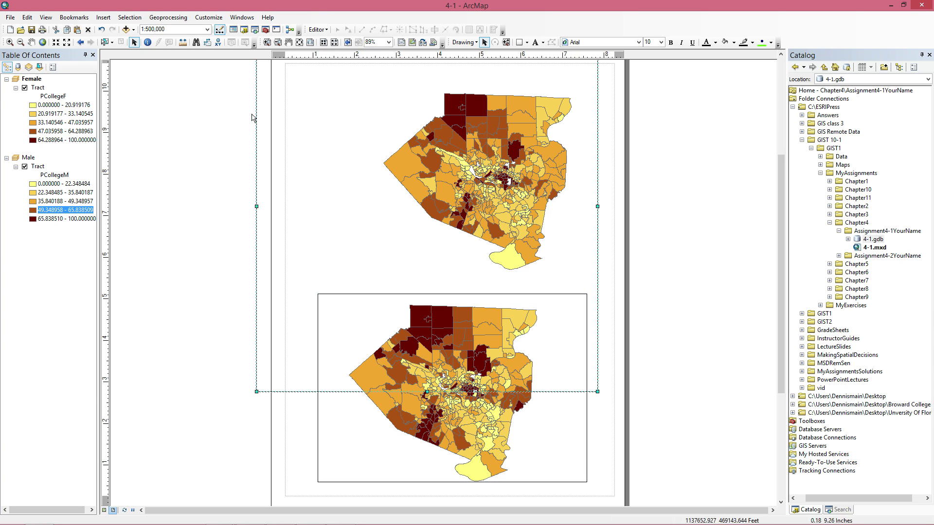
click(443, 358)
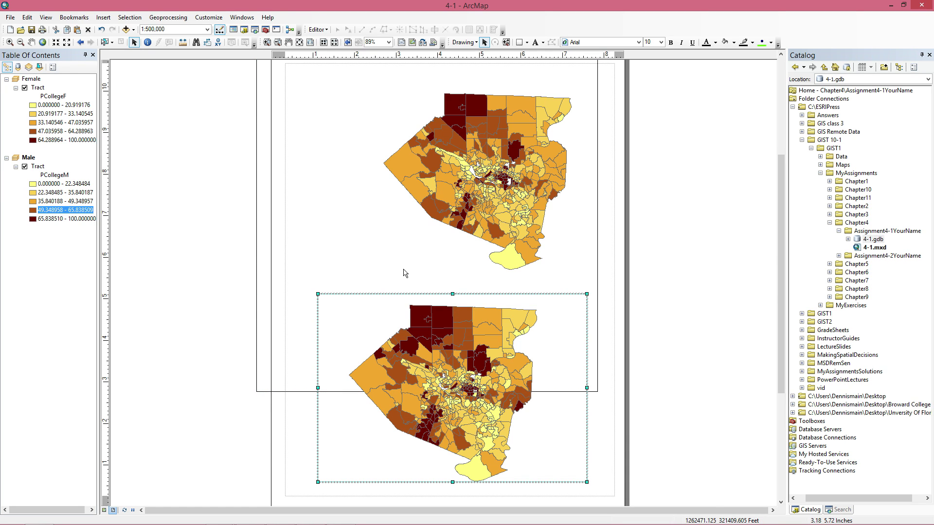
Start a new scatter plot graph of the Tract layer
click(27, 17)
mouse_move(46, 17)
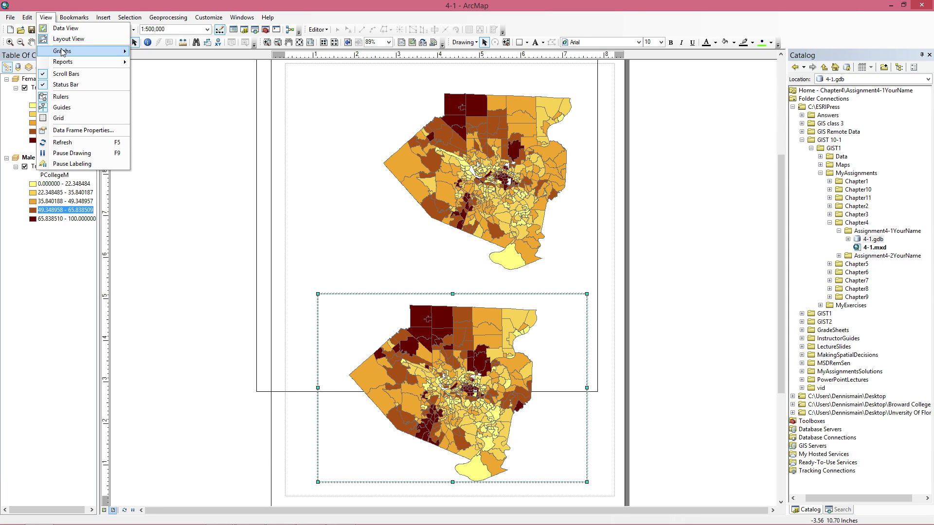
mouse_move(61, 51)
click(221, 58)
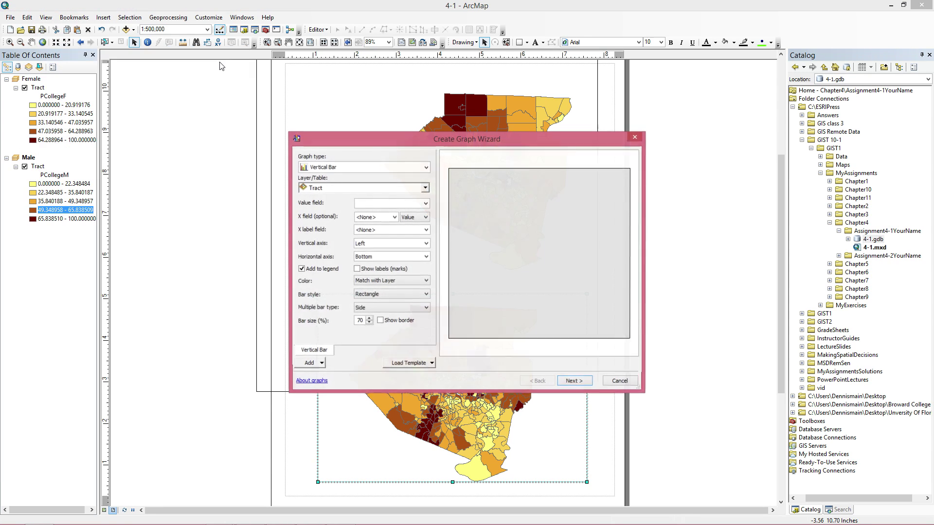
click(425, 188)
click(407, 196)
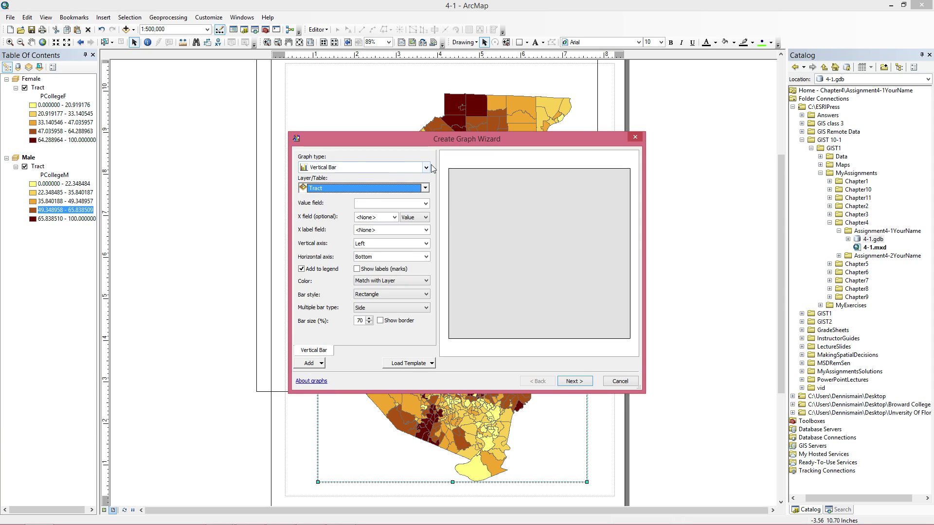
click(426, 167)
click(385, 259)
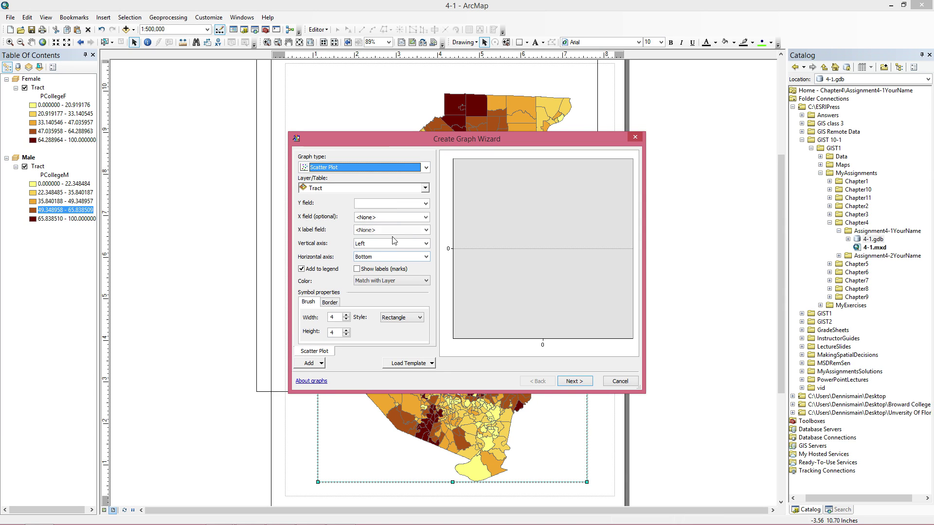
Plot PCollegeF on the Y axis against PCollegeM on the X axis and finish
click(396, 207)
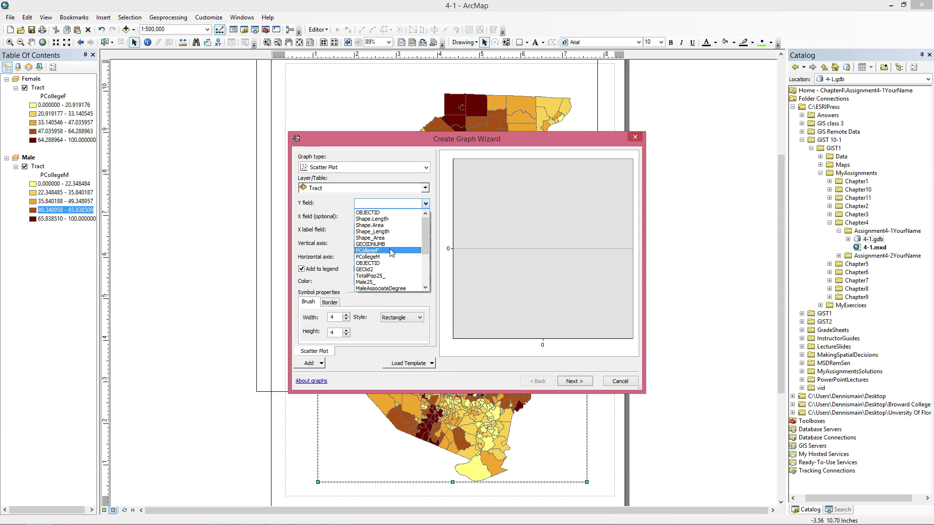
click(387, 229)
click(391, 217)
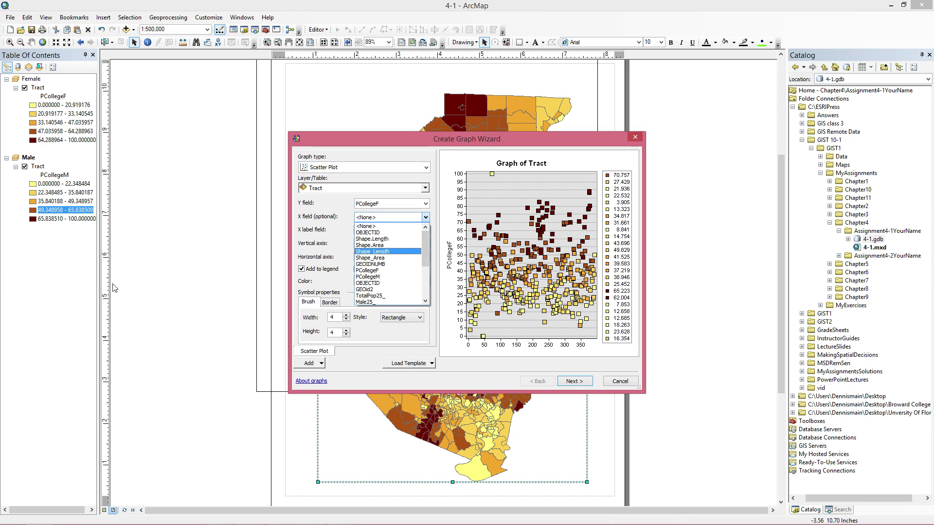
click(409, 277)
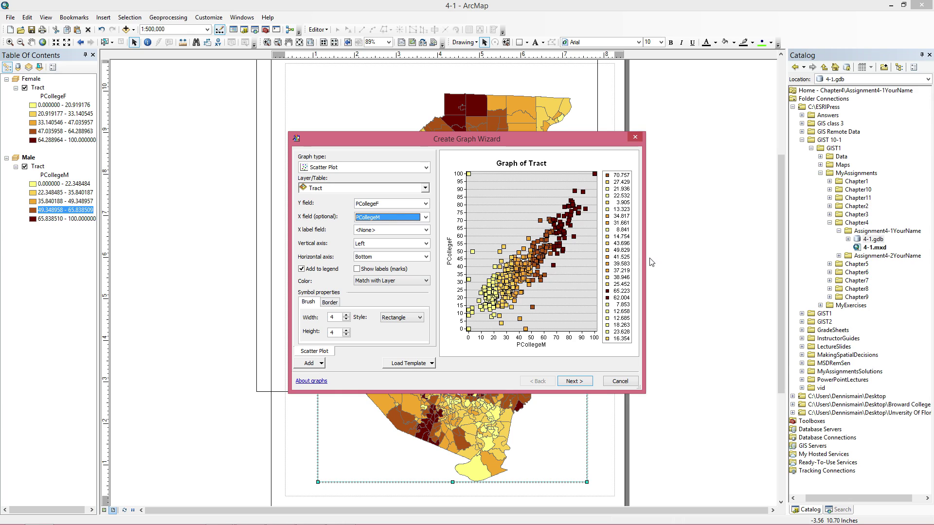
drag(645, 258, 747, 262)
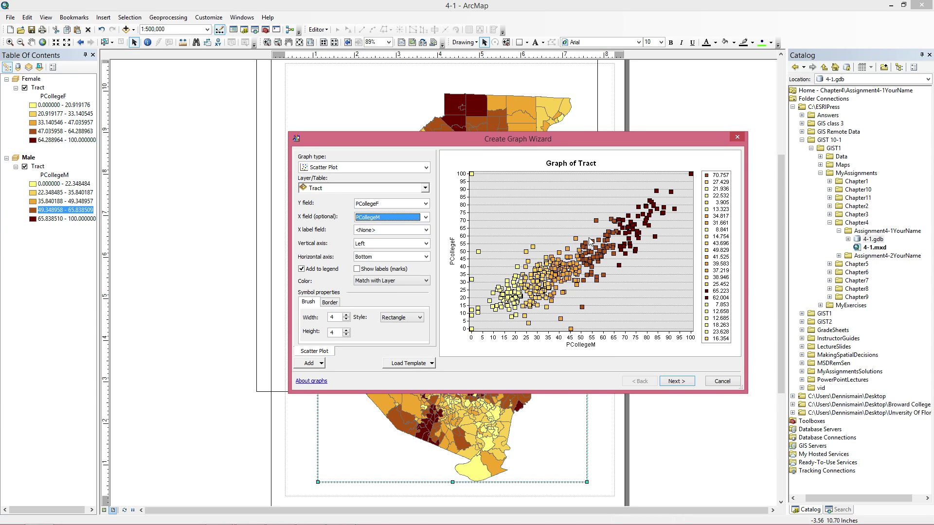
click(674, 383)
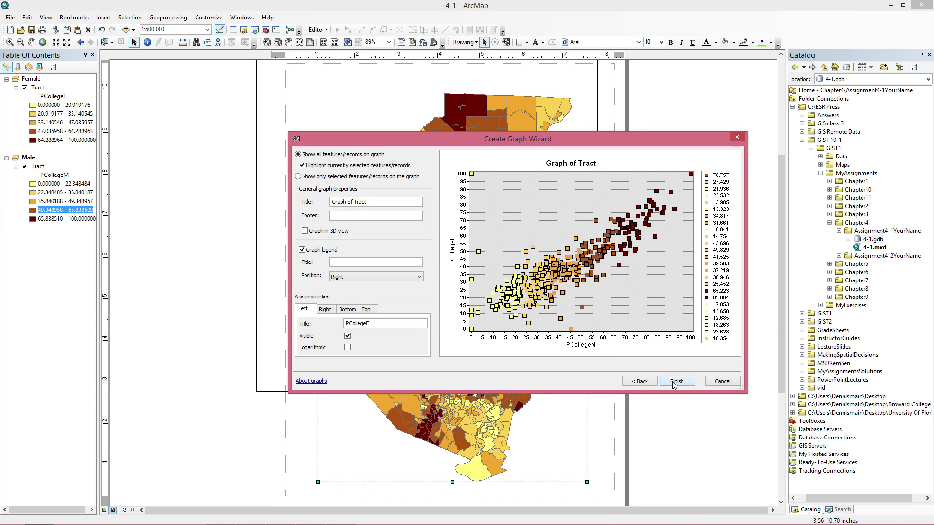
click(677, 382)
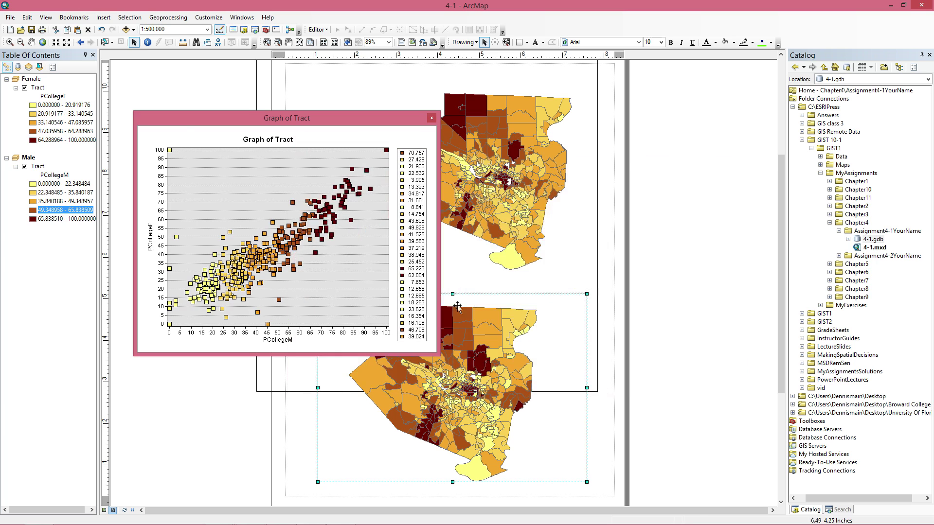
right_click(272, 139)
Paste the scatter plot onto the layout as a picture and enlarge it
click(324, 178)
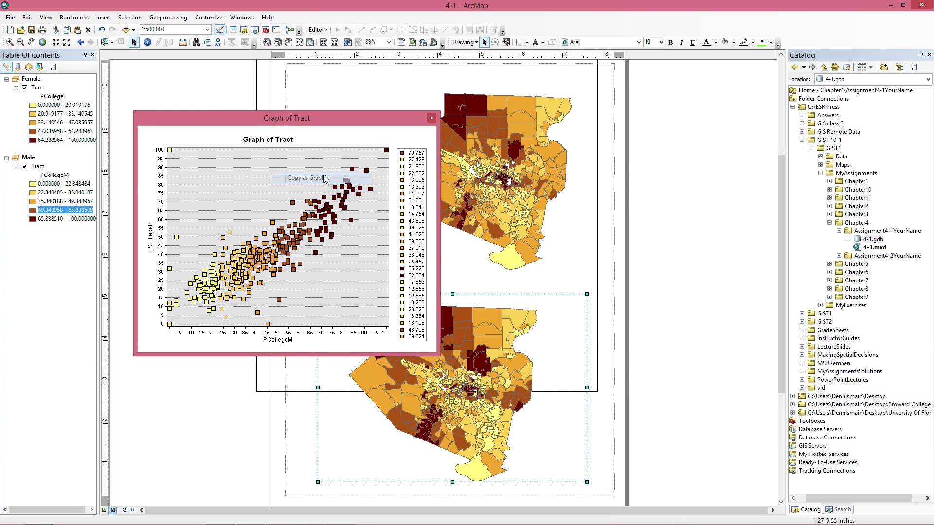
click(431, 119)
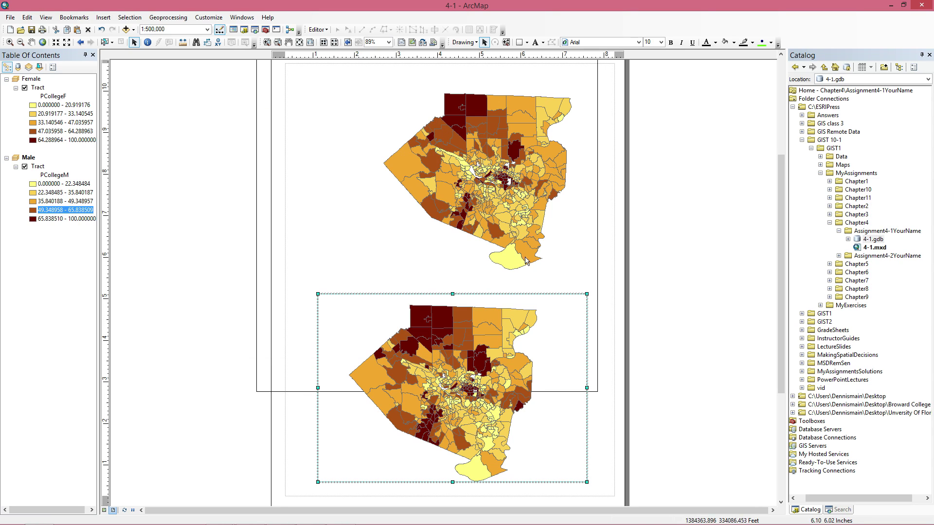
click(30, 18)
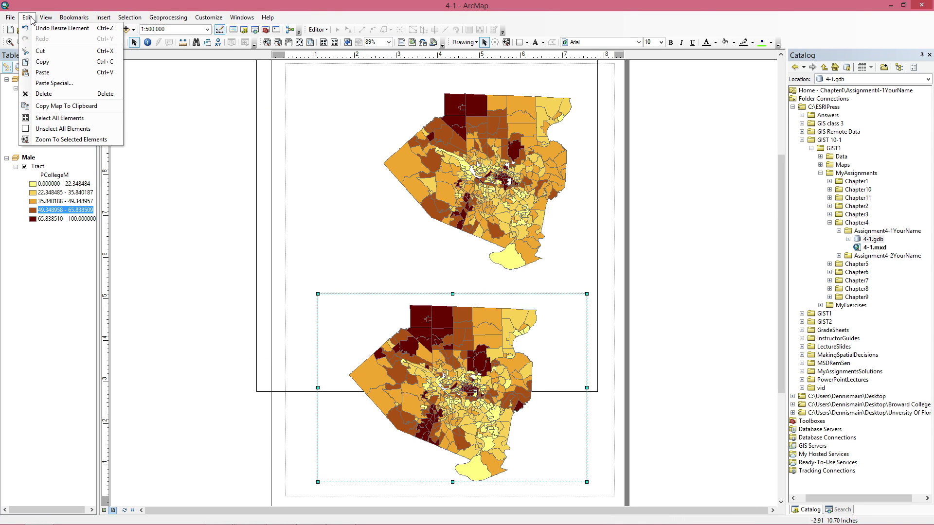
click(54, 83)
click(444, 253)
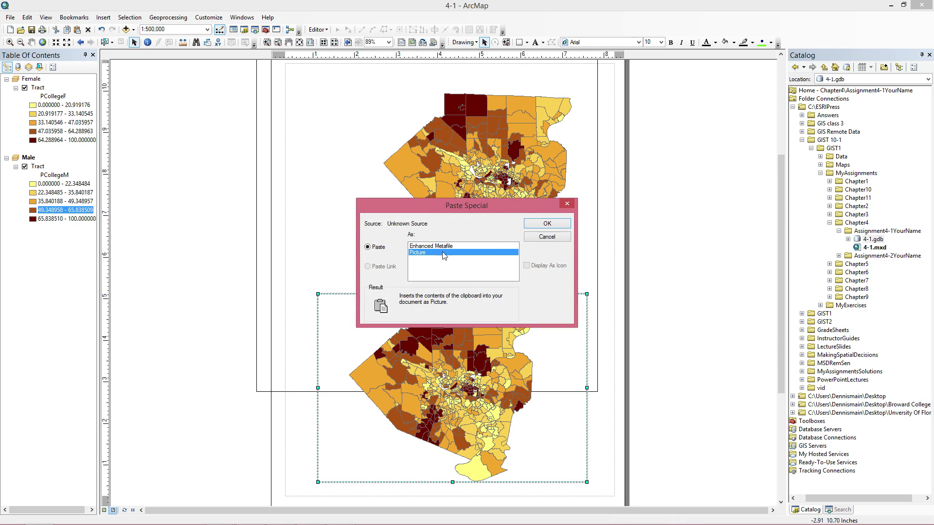
click(545, 224)
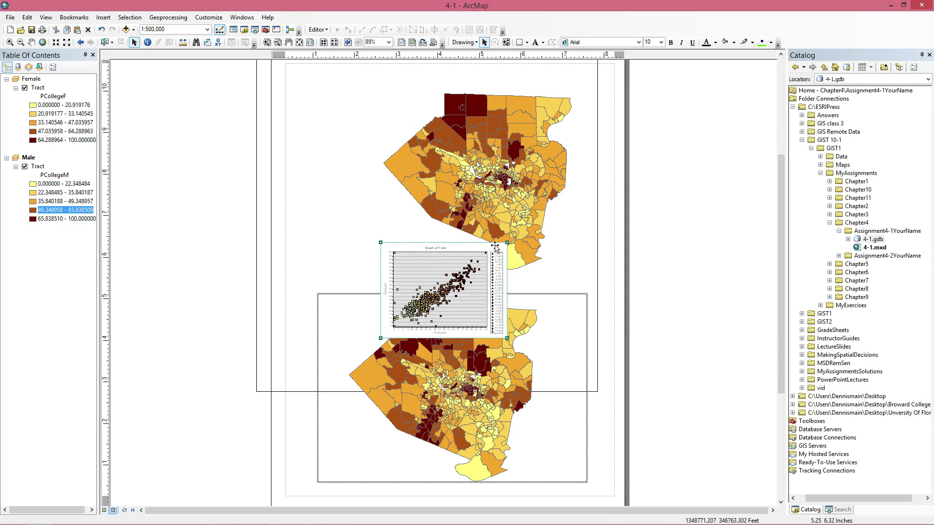
drag(507, 242, 454, 162)
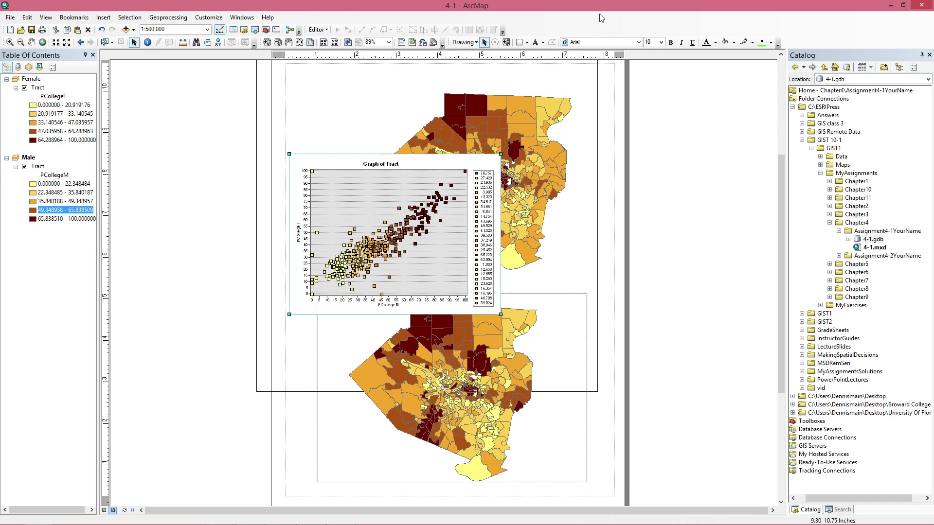
Draw a diagonal line across the chart from its origin, then undo it
click(527, 43)
click(535, 96)
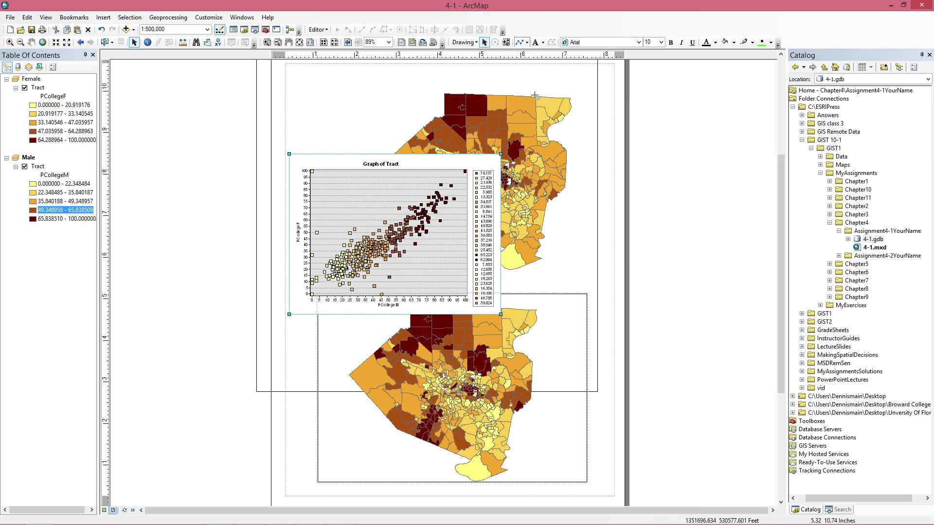
click(312, 294)
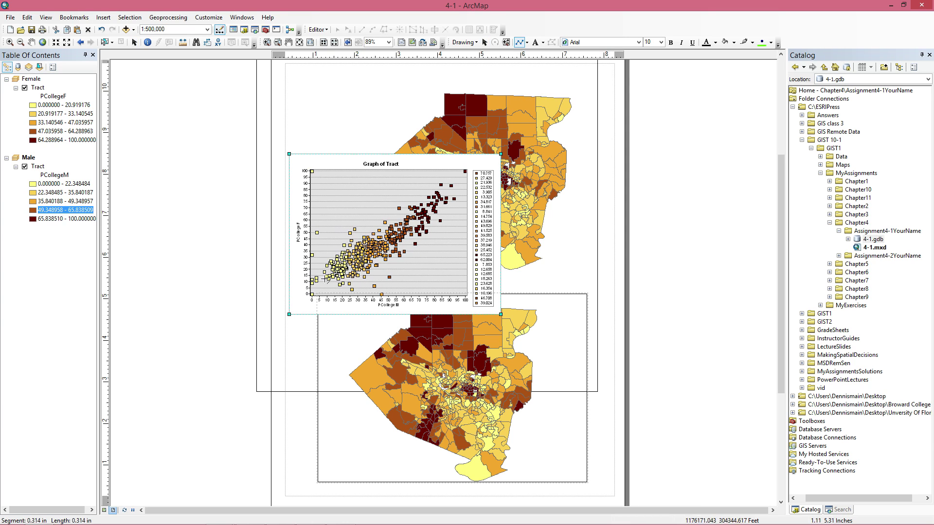
click(457, 181)
click(457, 181)
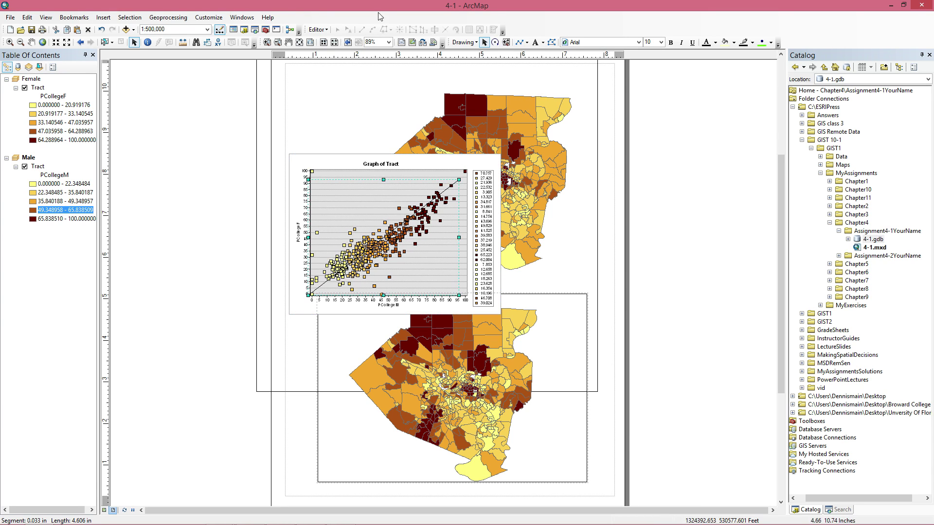
click(34, 19)
click(42, 28)
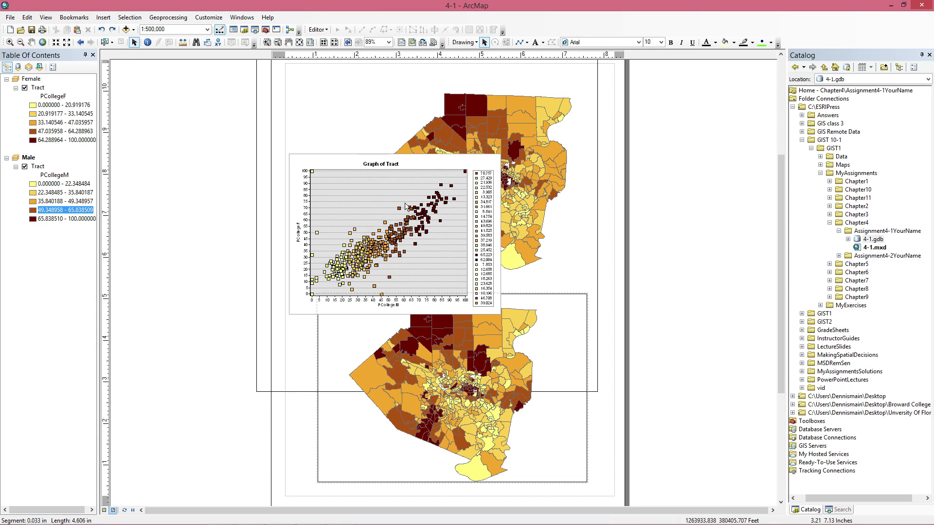
double_click(409, 165)
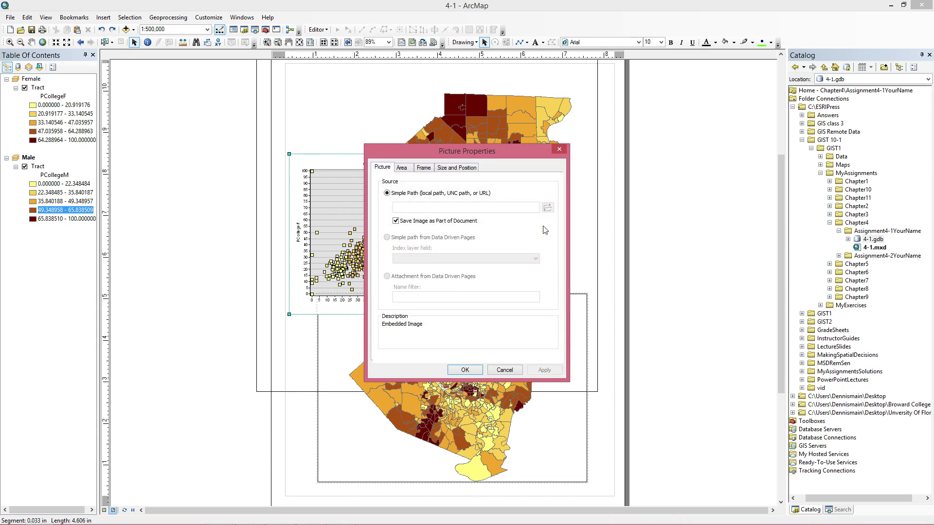
click(519, 371)
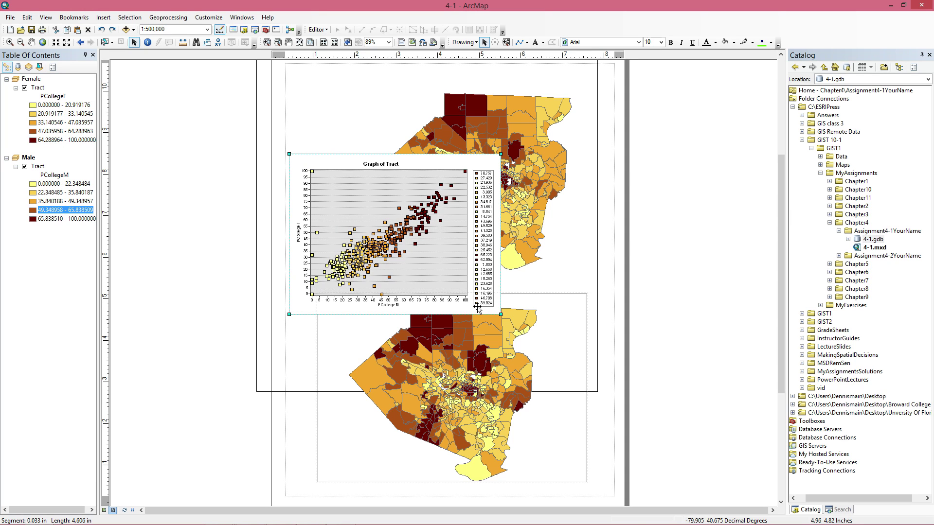
click(104, 17)
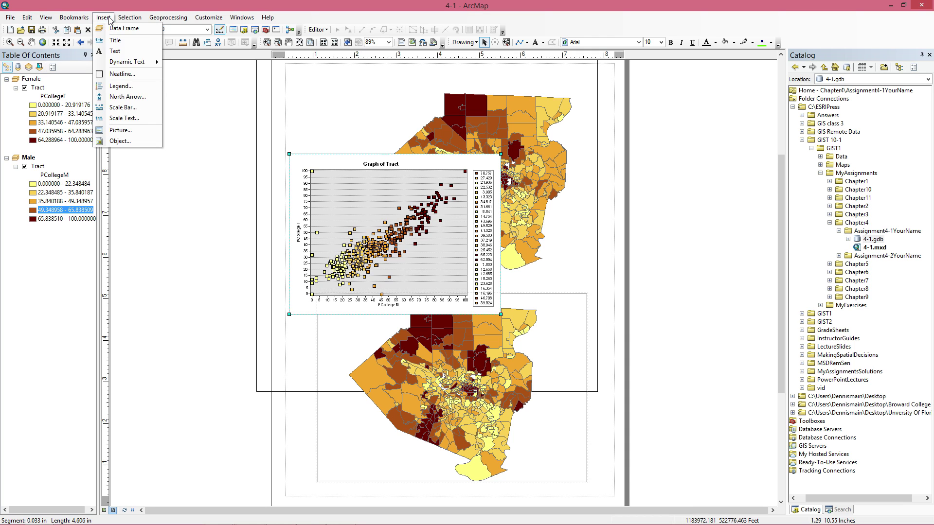
mouse_move(130, 17)
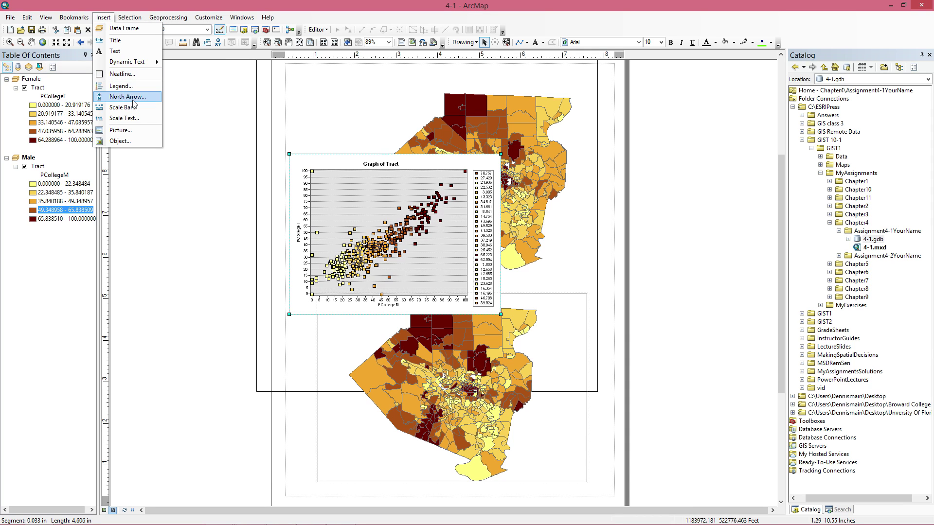
click(660, 351)
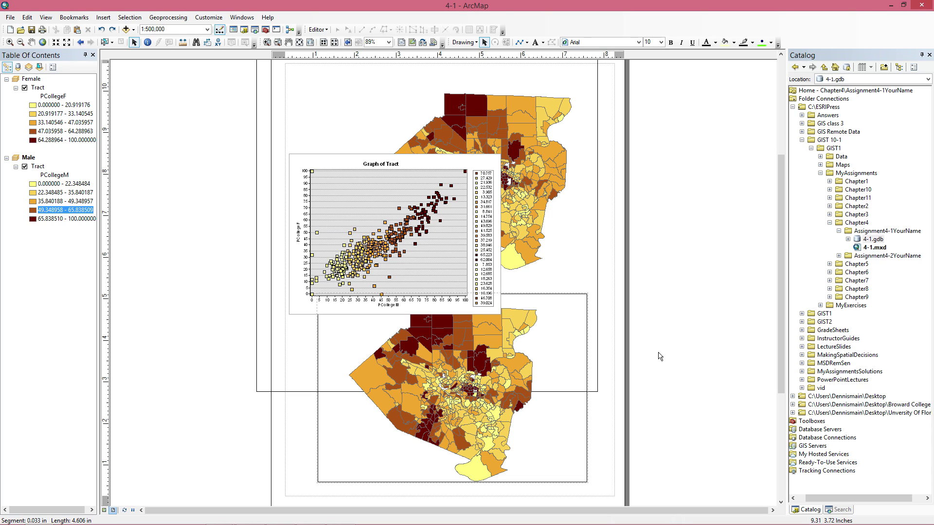